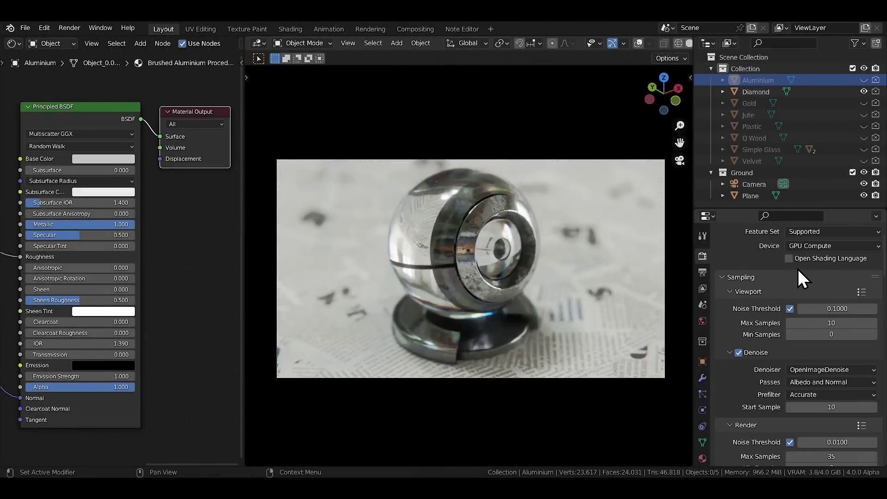
pyautogui.click(867, 99)
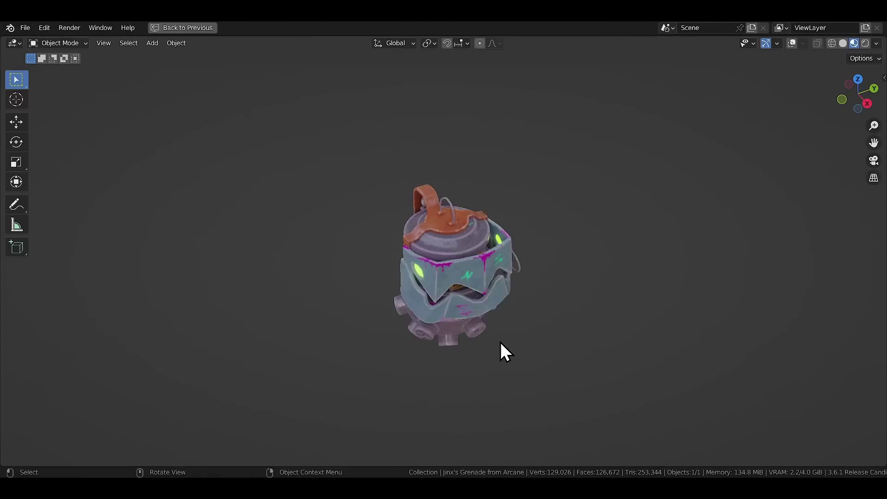
pyautogui.moveTo(500, 343)
pyautogui.mouseDown(button='middle')
pyautogui.moveTo(437, 293)
pyautogui.moveTo(378, 297)
pyautogui.moveTo(373, 305)
pyautogui.moveTo(448, 323)
pyautogui.mouseUp(button='middle')
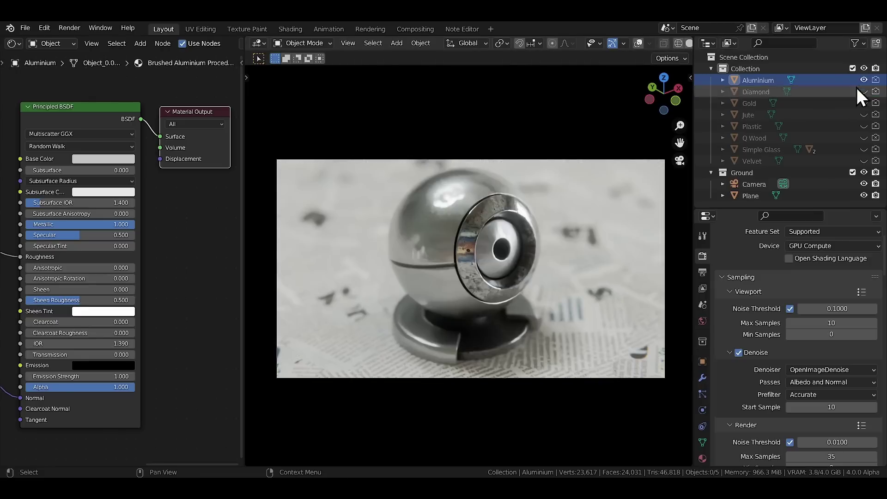
# Step: Show the shader ball variants one at a time, from Diamond through Gold, Jute, Plastic and Q Wood to Simple Glass
pyautogui.keyDown('ctrl'); pyautogui.click(864, 91); pyautogui.keyUp('ctrl')
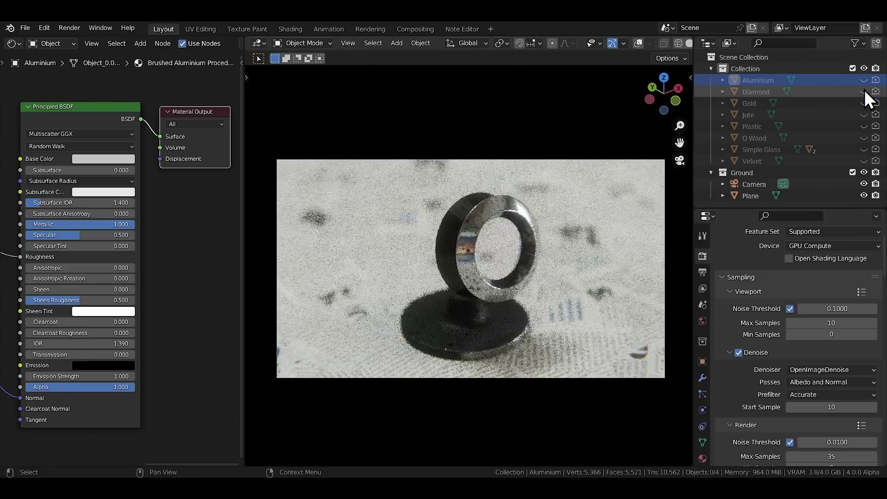
pyautogui.keyDown('ctrl'); pyautogui.click(864, 103); pyautogui.keyUp('ctrl')
pyautogui.keyDown('ctrl'); pyautogui.click(864, 115); pyautogui.keyUp('ctrl')
pyautogui.keyDown('ctrl'); pyautogui.click(864, 126); pyautogui.keyUp('ctrl')
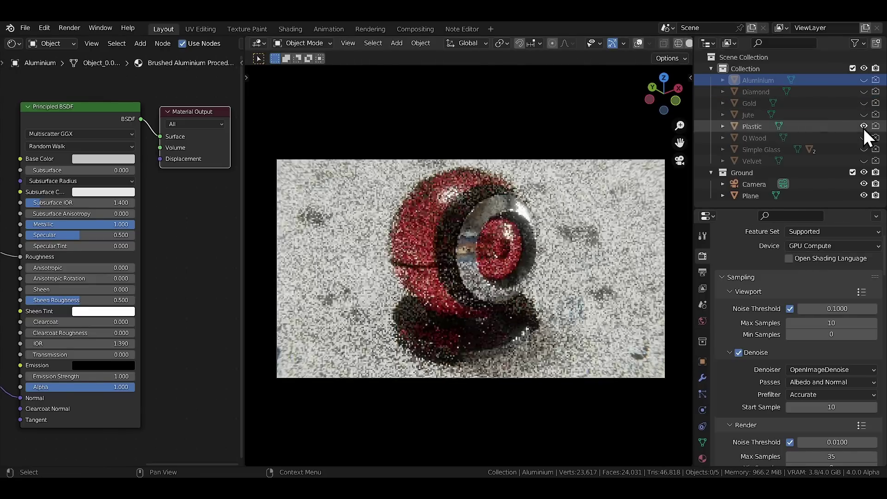
pyautogui.keyDown('ctrl'); pyautogui.click(864, 138); pyautogui.keyUp('ctrl')
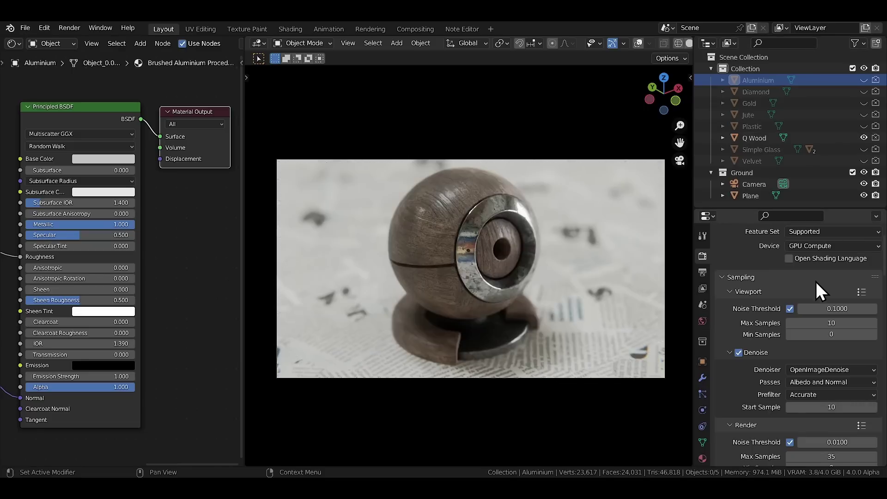
pyautogui.keyDown('ctrl'); pyautogui.click(863, 149); pyautogui.keyUp('ctrl')
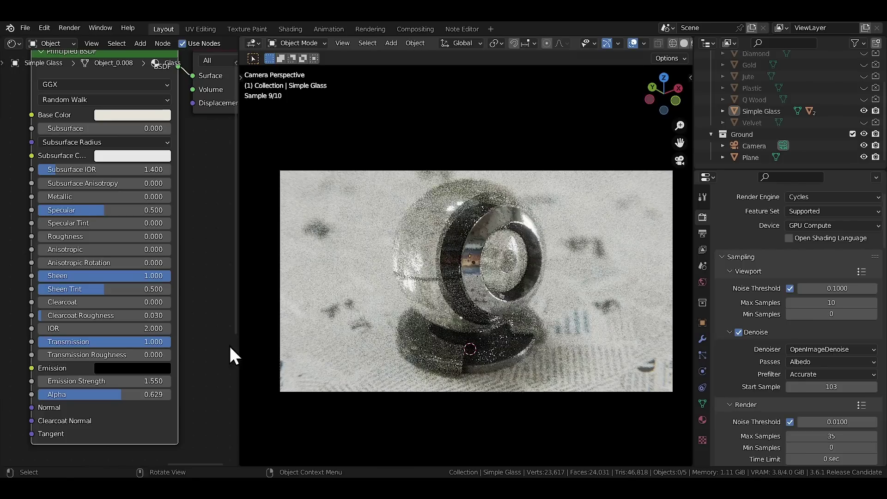
# Step: Raise the Simple Glass material's Roughness to about 0.938 and switch its Principled BSDF distribution to Multiscatter GGX
pyautogui.moveTo(104, 236)
pyautogui.mouseDown()
pyautogui.moveTo(125, 236)
pyautogui.moveTo(97, 238)
pyautogui.moveTo(113, 238)
pyautogui.mouseUp()
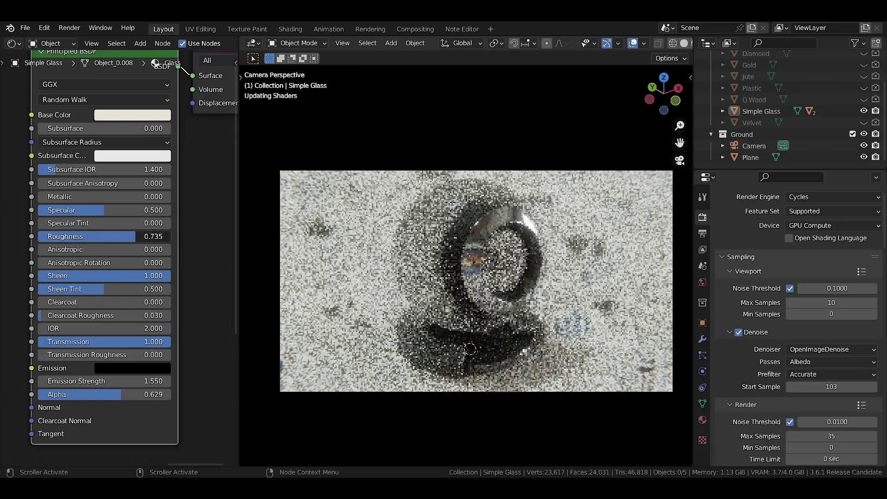
pyautogui.moveTo(137, 237); pyautogui.dragTo(163, 238)
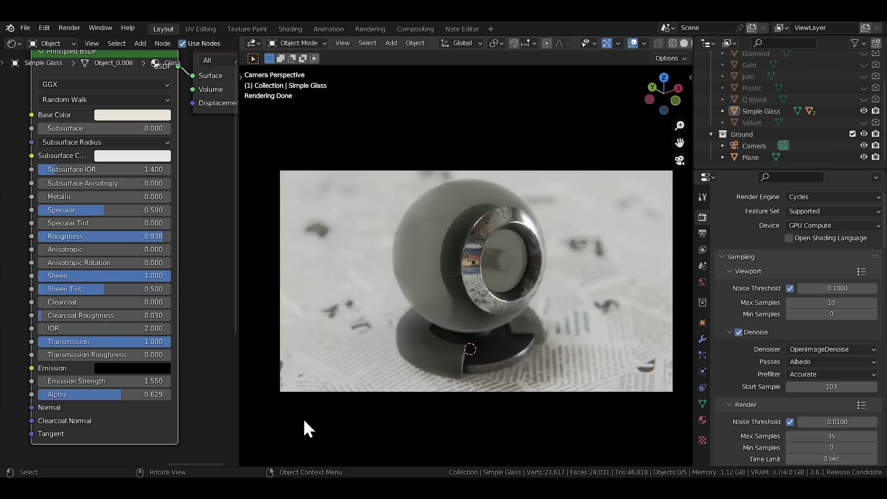
pyautogui.click(86, 84)
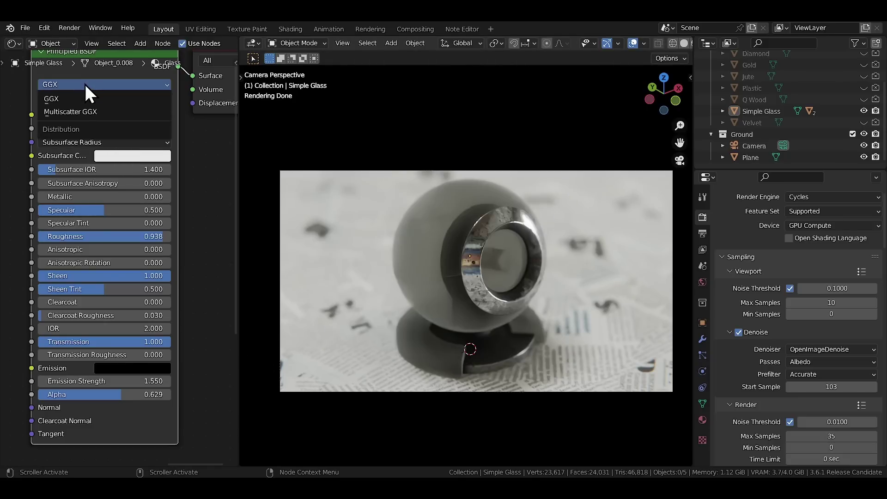
pyautogui.click(91, 113)
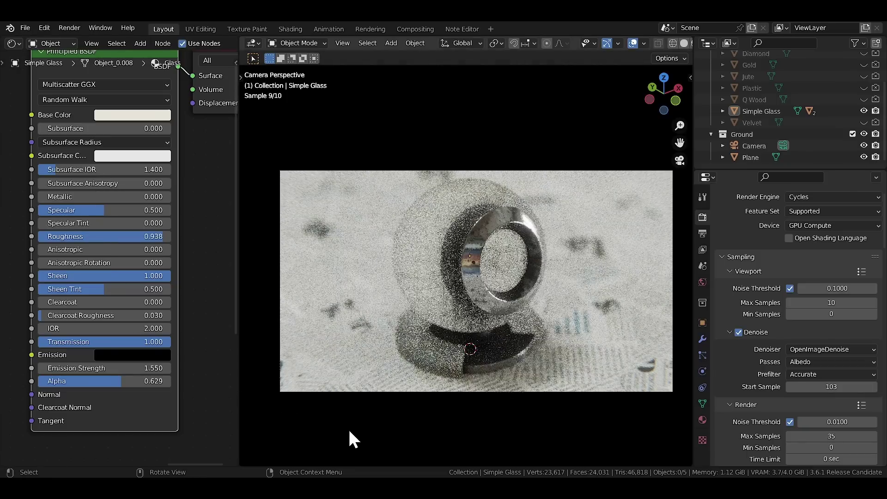
# Step: In the 4.0 scene, switch the Simple Glass shader to Multiscatter GGX and increase its Roughness
pyautogui.moveTo(190, 178); pyautogui.dragTo(217, 178)
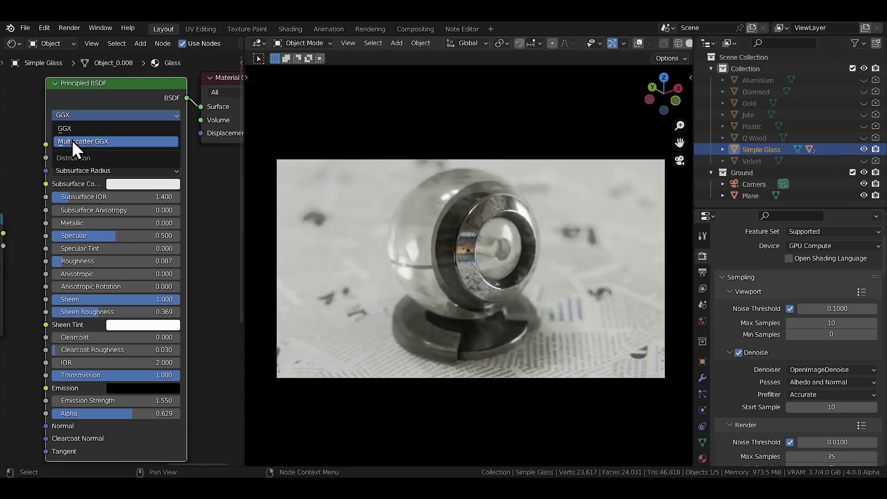
pyautogui.click(73, 142)
pyautogui.moveTo(65, 262); pyautogui.dragTo(88, 263)
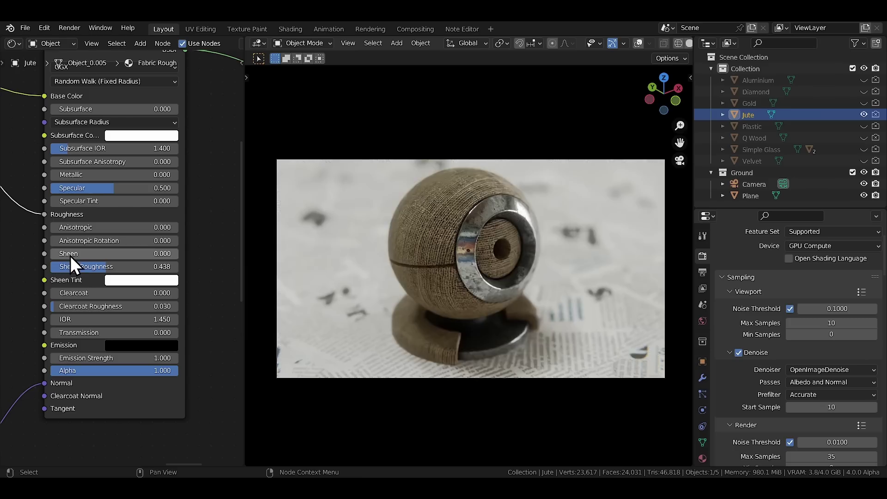
# Step: Raise the Jute material's Sheen to 1.000 and Sheen Roughness to about 0.544, and give the Sheen Tint a darkened orange colour
pyautogui.moveTo(72, 254); pyautogui.dragTo(147, 267)
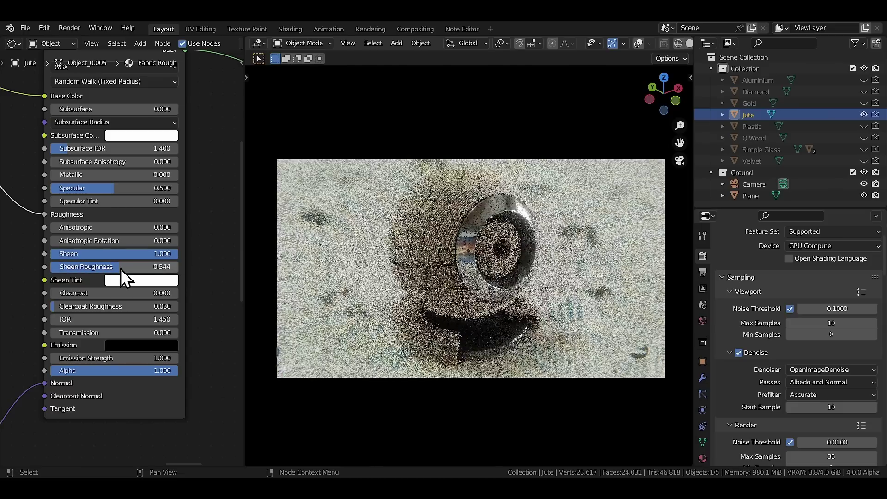
pyautogui.click(121, 280)
pyautogui.click(145, 172)
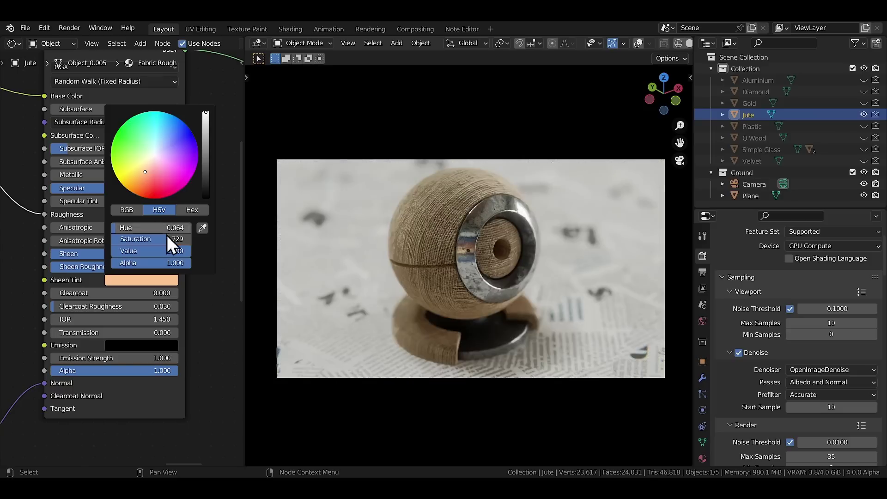
pyautogui.moveTo(167, 250); pyautogui.dragTo(136, 251)
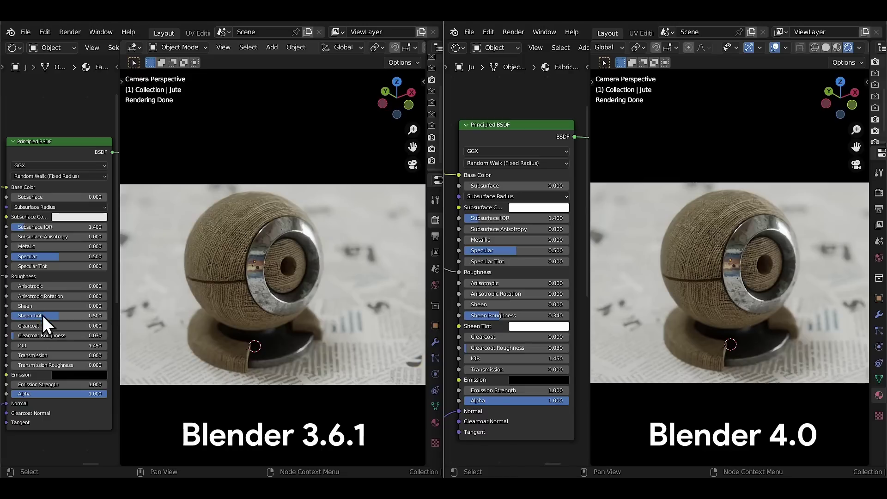
# Step: Set the Jute material's Sheen to 2 in both Blender 3.6.1 and 4.0, and lower the Sheen Roughness in 4.0
pyautogui.doubleClick(39, 308)
pyautogui.write('2')
pyautogui.press('Return')
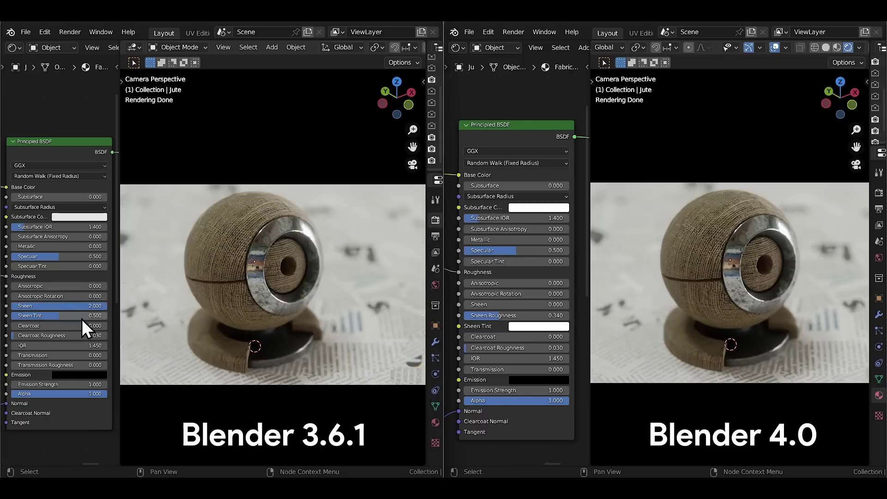
pyautogui.doubleClick(505, 305)
pyautogui.write('2')
pyautogui.press('Return')
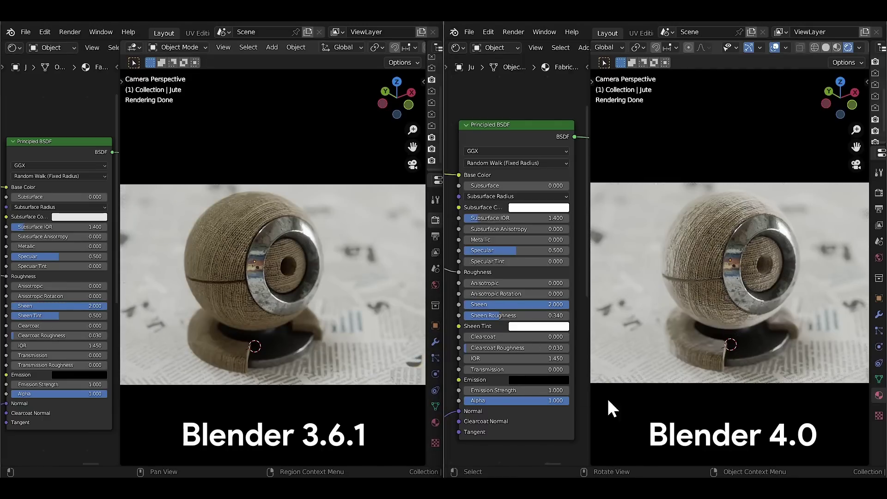
pyautogui.moveTo(504, 315); pyautogui.dragTo(488, 317)
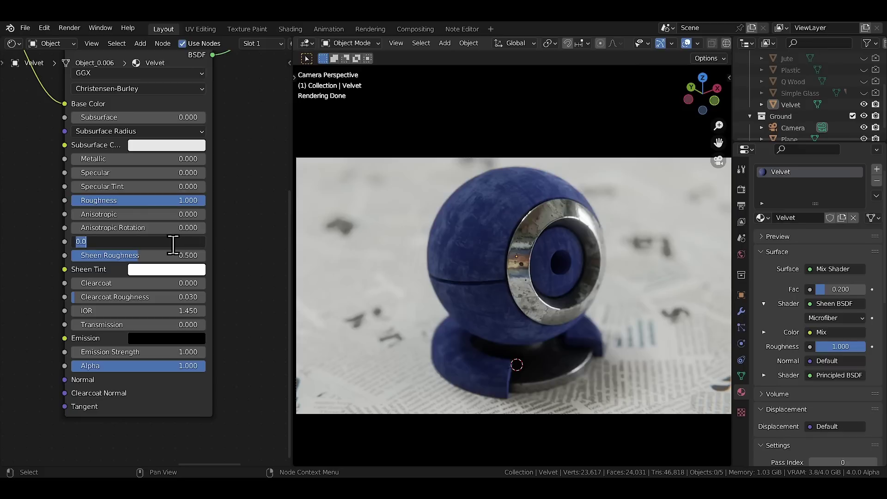
# Step: Set the Velvet material's Sheen to 2 and lower its Sheen Roughness
pyautogui.write('2')
pyautogui.press('Return')
pyautogui.moveTo(171, 258)
pyautogui.mouseDown()
pyautogui.moveTo(185, 258)
pyautogui.moveTo(157, 257)
pyautogui.mouseUp()
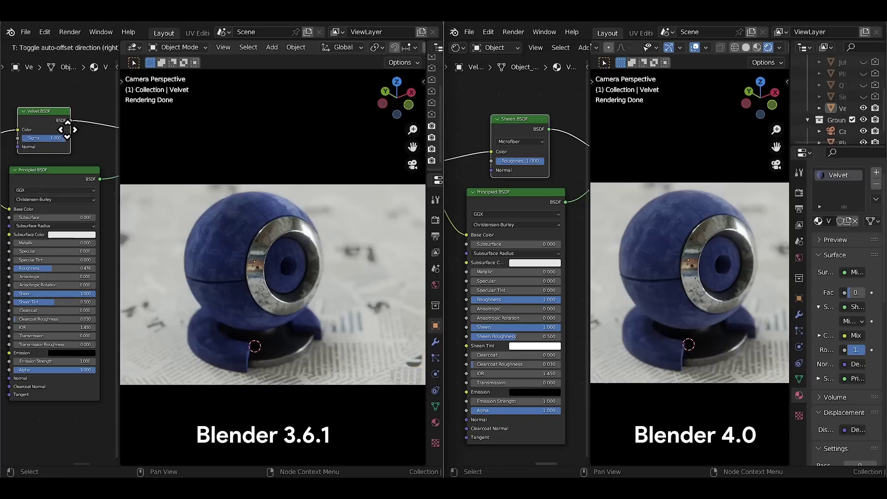
# Step: Reposition the Velvet BSDF node in 3.6.1 and the Sheen BSDF node in 4.0, choosing Microfiber as the sheen distribution
pyautogui.moveTo(70, 123); pyautogui.dragTo(72, 118)
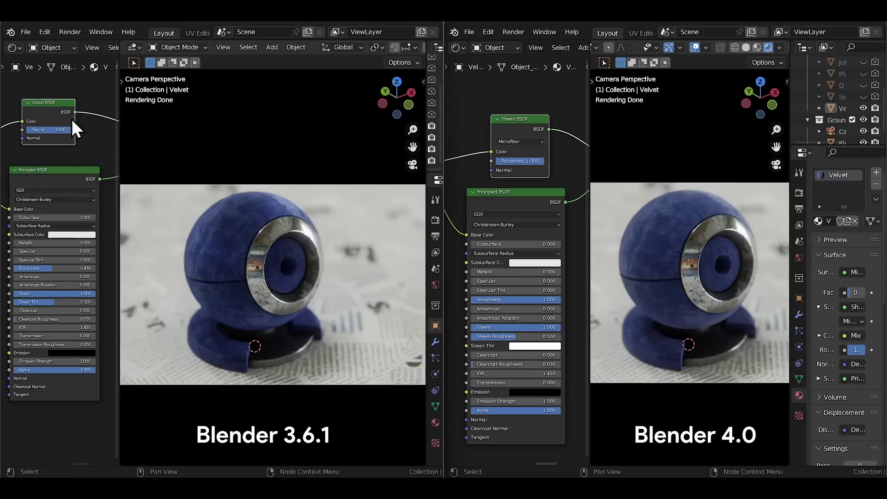
pyautogui.moveTo(525, 123); pyautogui.dragTo(515, 114)
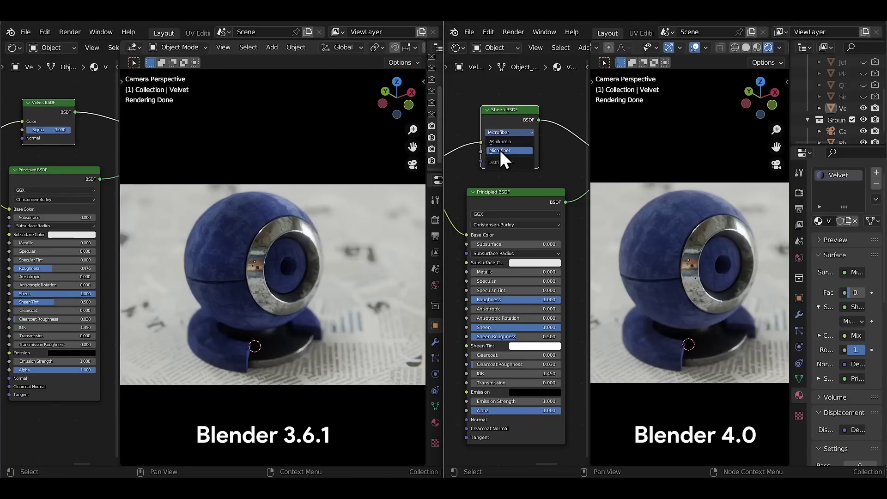
pyautogui.click(502, 151)
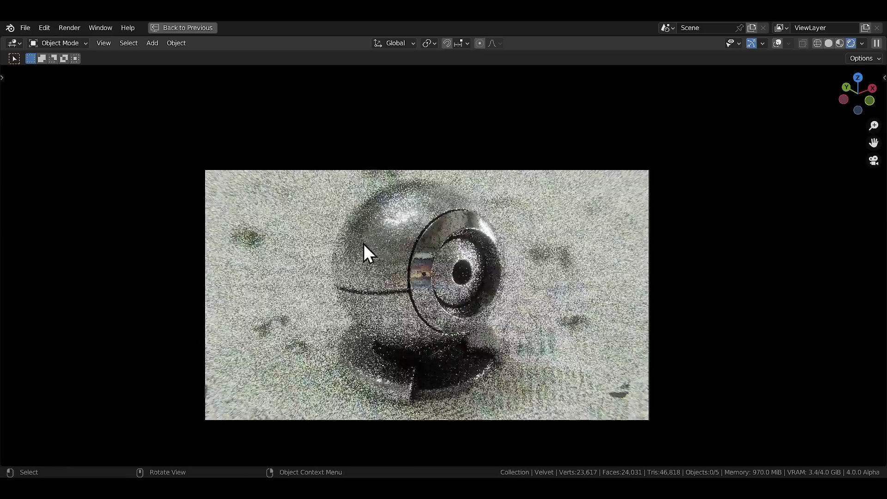
# Step: Restrict the camera view's render to a region around the left half of the metal shader ball for close inspection
pyautogui.scroll(8, 364, 243)
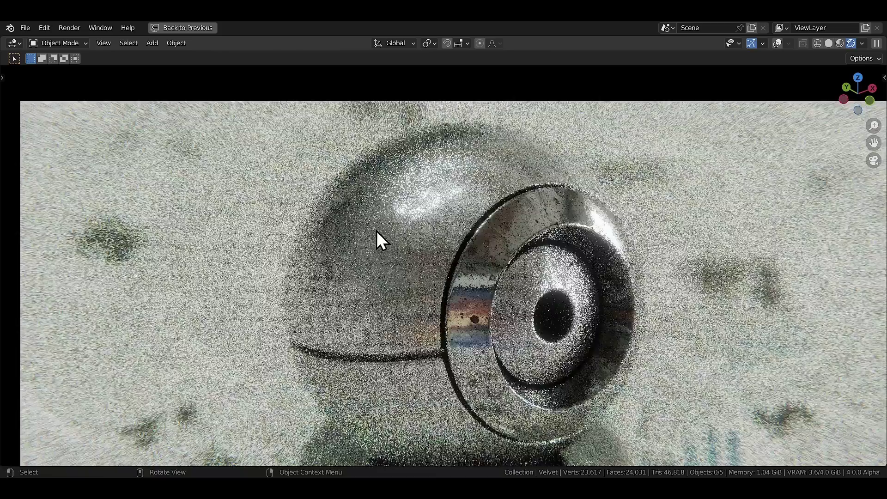
pyautogui.hotkey('ctrl', 'b')
pyautogui.moveTo(224, 130); pyautogui.dragTo(445, 425)
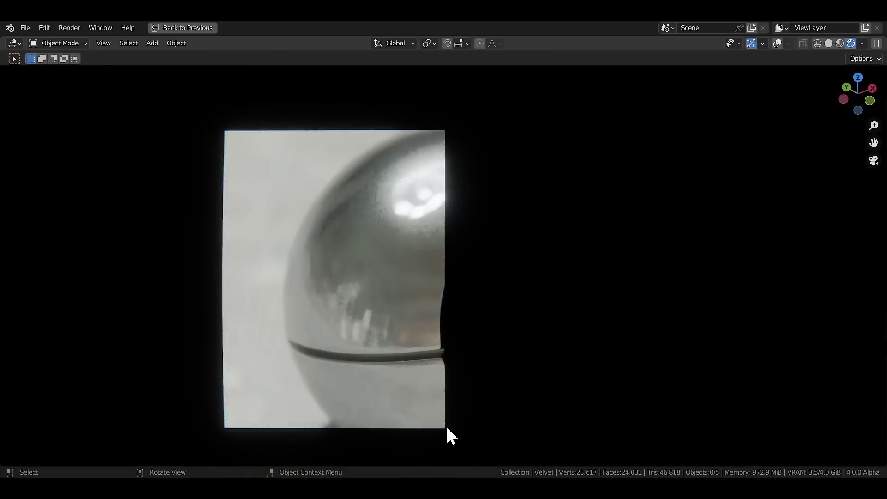
pyautogui.scroll(6, 202, 216)
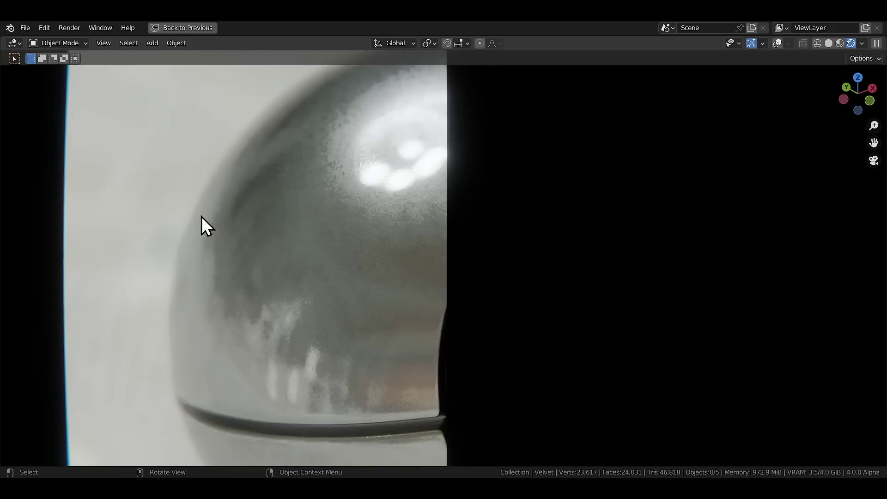
# Step: Switch to the Blender wiki and highlight the Fresnel point and the full list of issues with the current Principled BSDF
pyautogui.moveTo(189, 322); pyautogui.dragTo(295, 322)
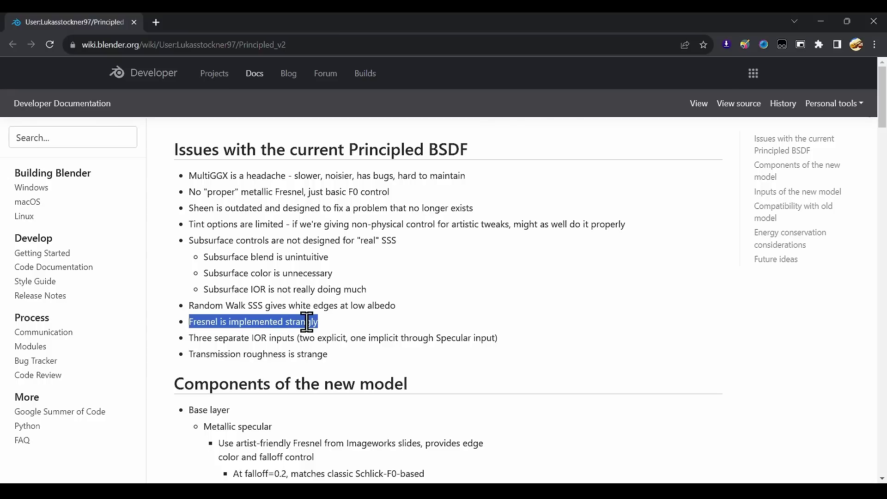
pyautogui.moveTo(189, 176); pyautogui.dragTo(364, 357)
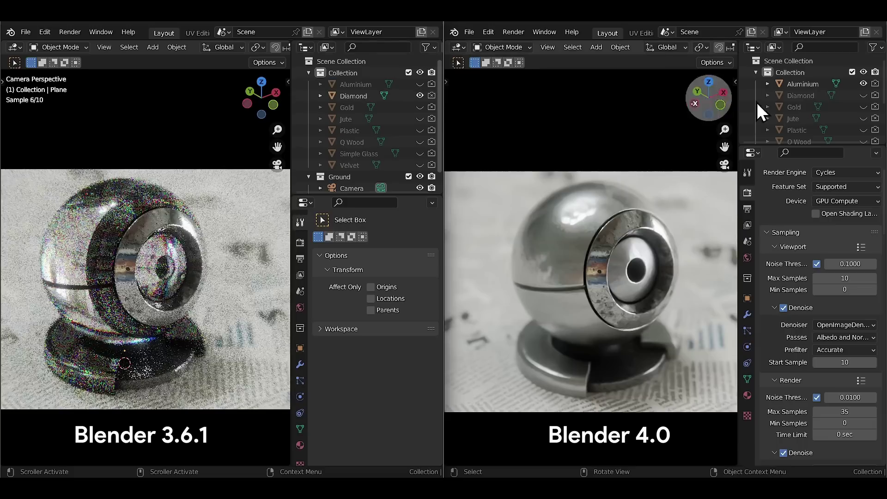
# Step: Show Diamond in place of Aluminium in Blender 4.0, and replace Diamond with Gold in both versions for comparison
pyautogui.click(863, 83)
pyautogui.click(863, 95)
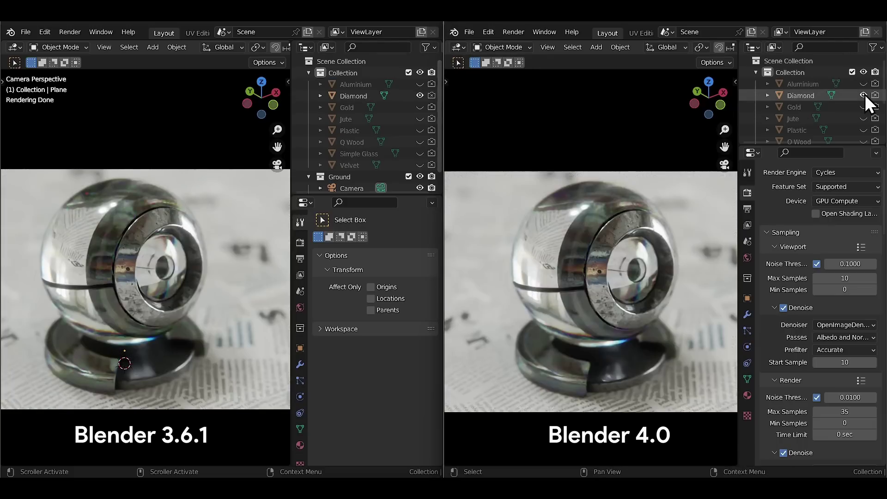
pyautogui.click(421, 96)
pyautogui.click(420, 107)
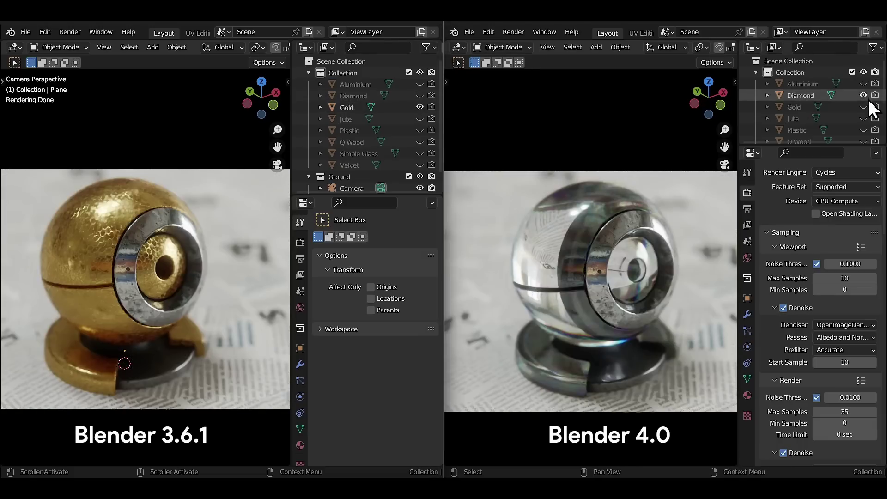
pyautogui.click(863, 95)
pyautogui.click(863, 107)
# Step: Hide Gold and show Jute in both Blender 3.6.1 and 4.0 to compare the fabric render
pyautogui.click(420, 108)
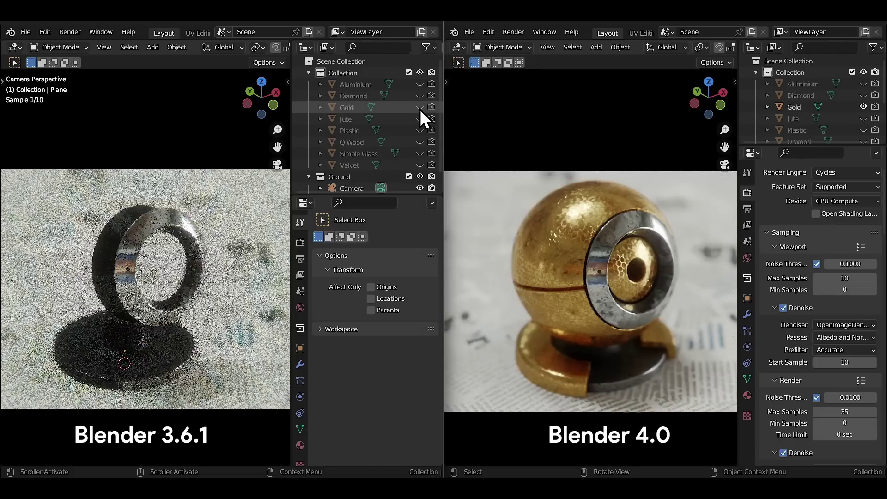
pyautogui.click(420, 118)
pyautogui.click(864, 107)
pyautogui.click(863, 119)
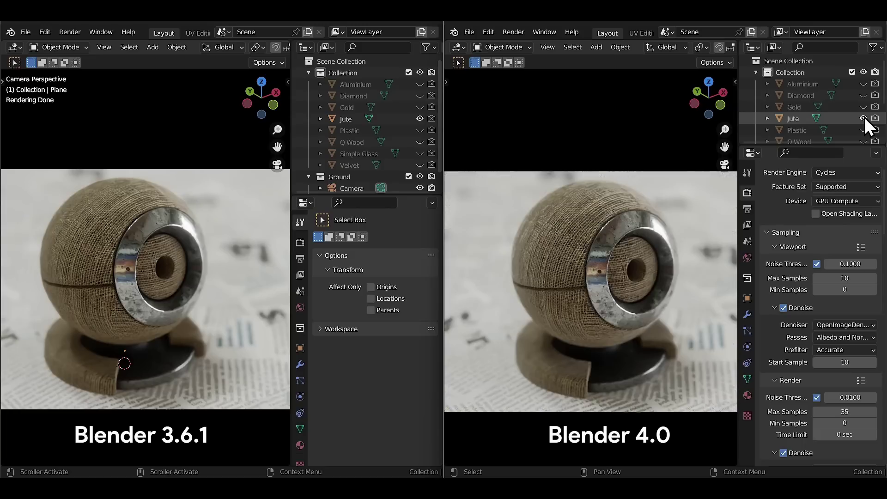
# Step: Hide Jute and show Plastic in both Blender 3.6.1 and 4.0 to compare the plastic render
pyautogui.click(420, 119)
pyautogui.click(420, 130)
pyautogui.click(863, 118)
pyautogui.click(863, 131)
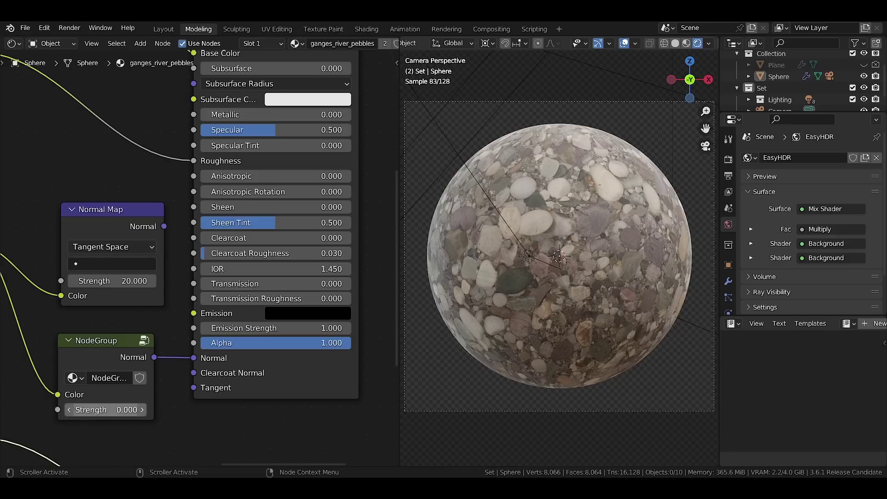
# Step: Set the custom NodeGroup's strength to about 15.8, and connect the Normal Map node to the Principled BSDF's Normal input, adjusting its strength
pyautogui.moveTo(107, 410); pyautogui.dragTo(132, 410)
pyautogui.moveTo(165, 227); pyautogui.dragTo(195, 356)
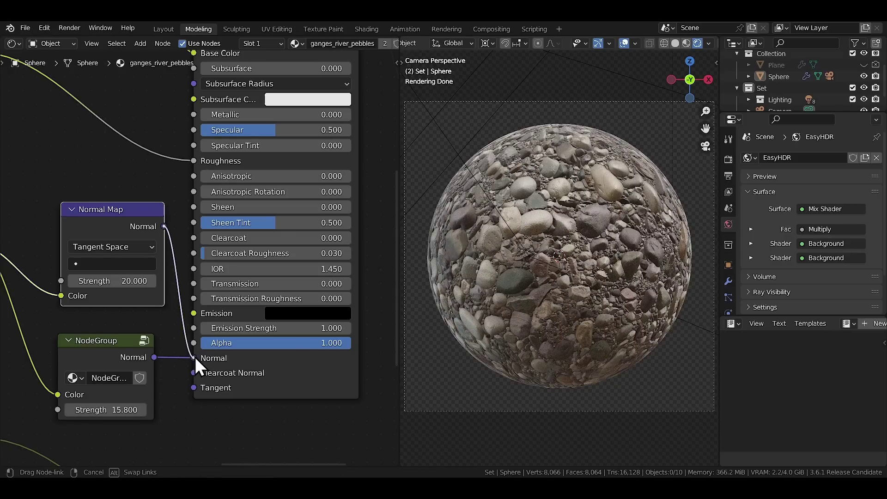
pyautogui.moveTo(112, 281); pyautogui.dragTo(132, 283)
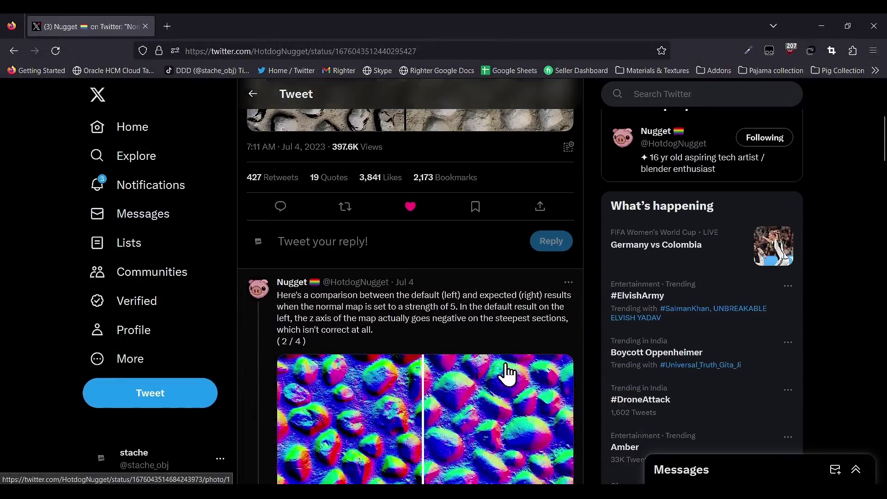
# Step: Switch to the Twitter thread on normal map strength and review its opening tweet
pyautogui.scroll(10, 507, 372)
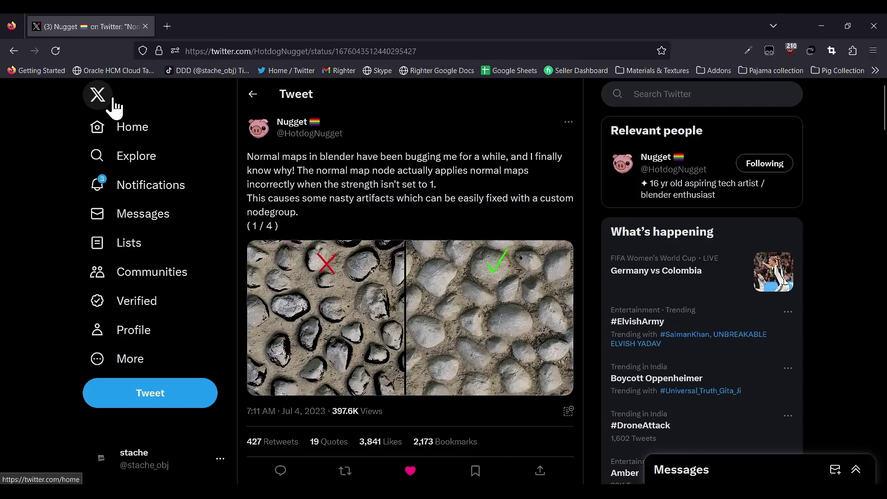
# Step: Read the remaining tweets of the normal map thread and highlight the Normal Map strength paragraph in the Blender 4.0 Cycles release notes
pyautogui.scroll(-6, 324, 151)
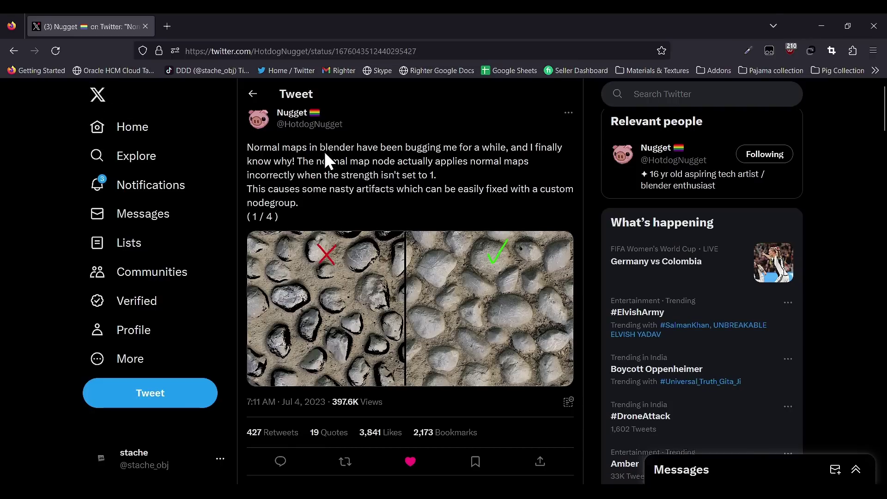
pyautogui.scroll(-9, 325, 155)
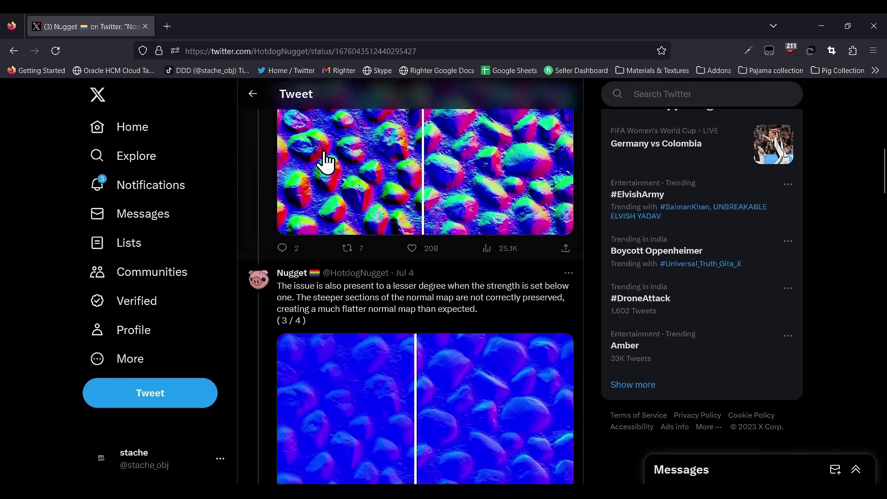
pyautogui.scroll(-4, 325, 161)
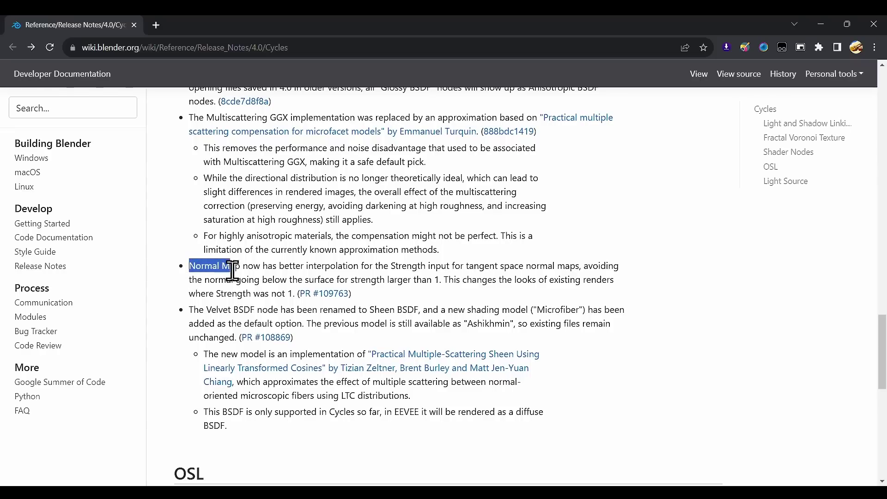
pyautogui.moveTo(232, 270); pyautogui.dragTo(325, 276)
pyautogui.moveTo(403, 281); pyautogui.dragTo(461, 295)
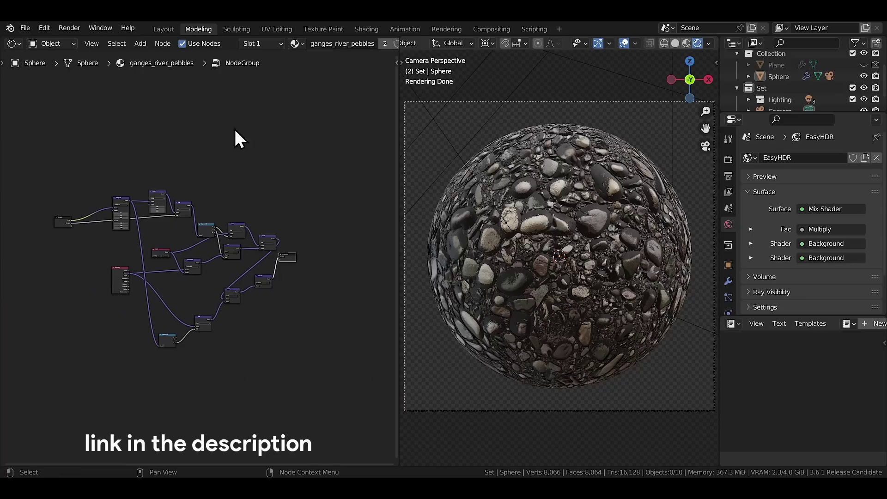
# Step: Connect the custom NodeGroup's Normal output to the Principled BSDF's Normal input and vary its strength, including about -20.9
pyautogui.scroll(10, 243, 236)
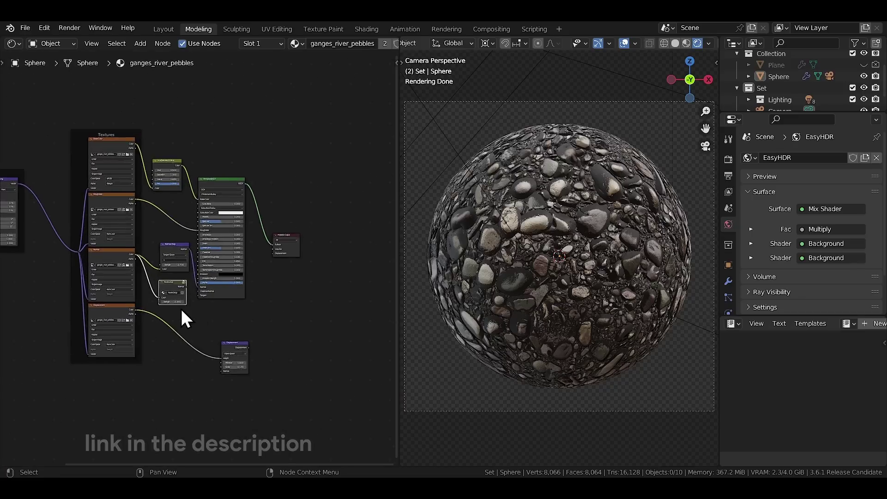
pyautogui.scroll(-2, 156, 321)
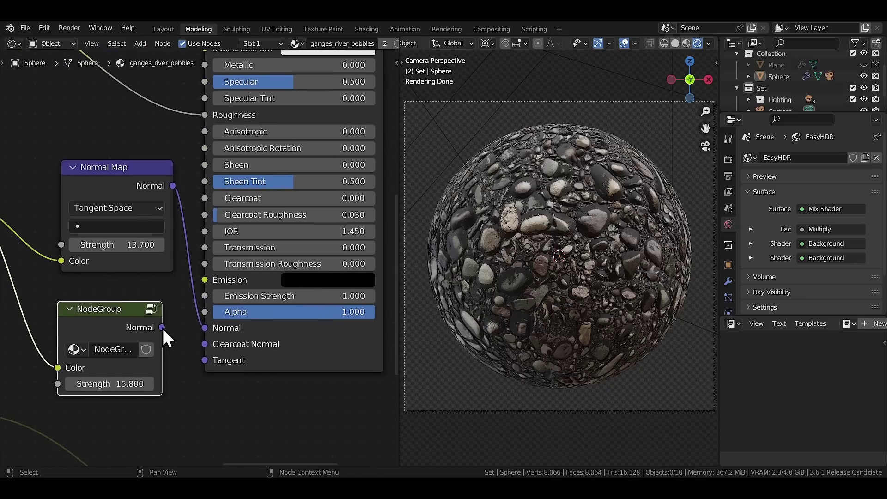
pyautogui.moveTo(188, 331); pyautogui.dragTo(202, 331)
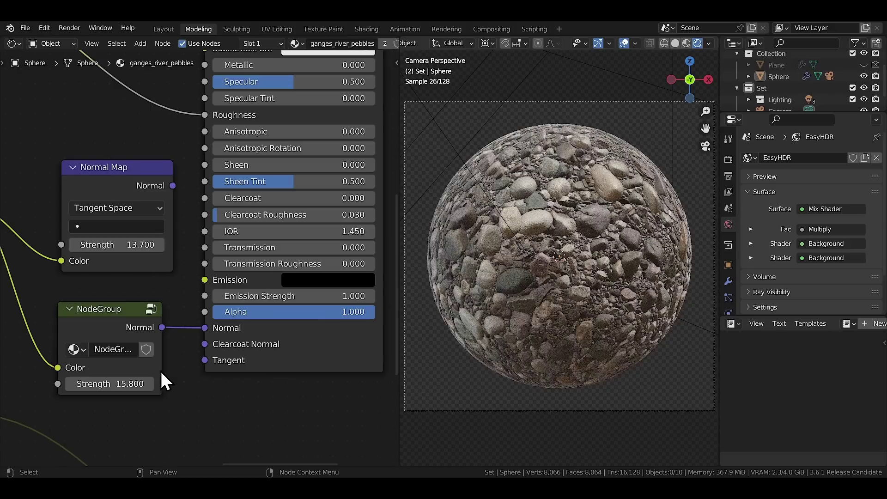
pyautogui.moveTo(110, 384); pyautogui.dragTo(9, 384)
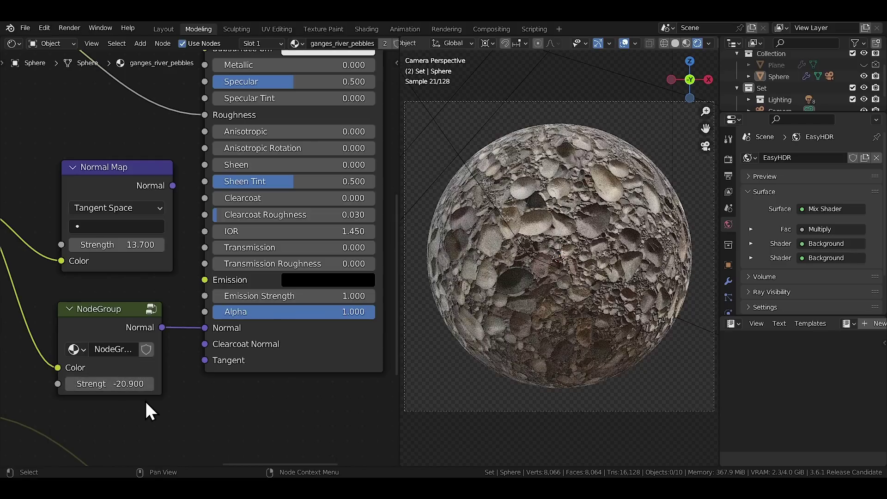
pyautogui.moveTo(104, 379)
pyautogui.mouseDown()
pyautogui.moveTo(60, 380)
pyautogui.moveTo(115, 380)
pyautogui.mouseUp()
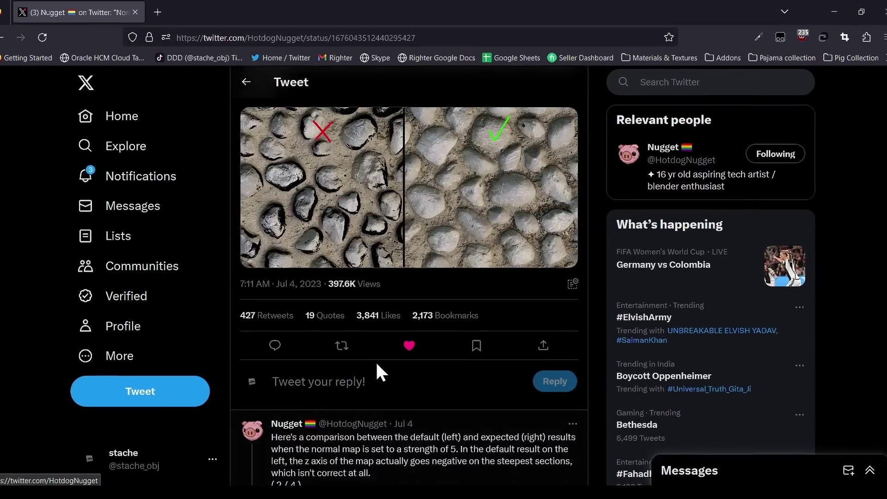
# Step: Return to the Twitter thread on normal map strength and view its comparison image
pyautogui.scroll(3, 376, 361)
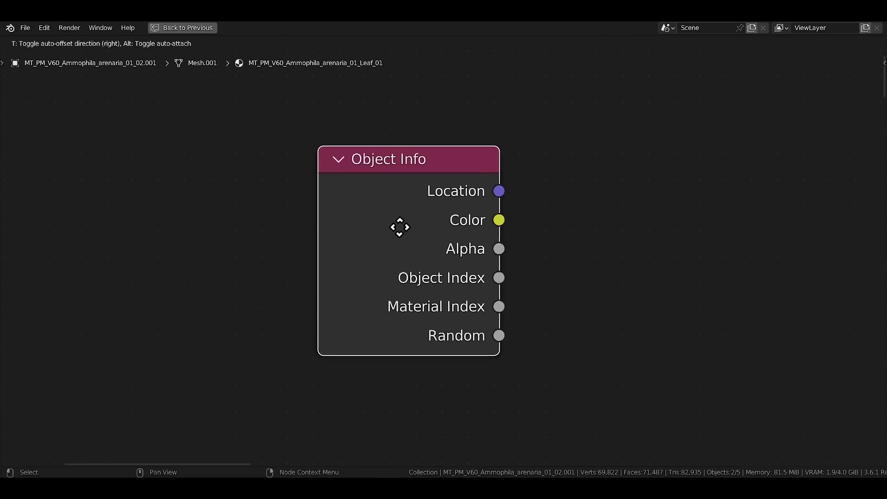
# Step: Place an Object Info node in the Ammophila arenaria leaf material and start a link from its Random output
pyautogui.click(390, 231)
pyautogui.moveTo(517, 334); pyautogui.dragTo(531, 337)
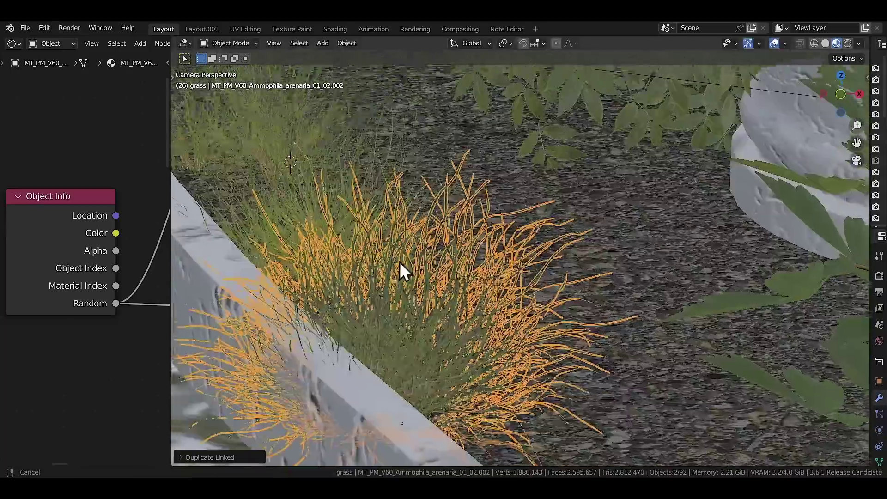
# Step: Place linked duplicates of the grass clump across the gravel ground beside the wall in the camera view
pyautogui.hotkey('alt', 'd')
pyautogui.click(634, 329)
pyautogui.hotkey('alt', 'd')
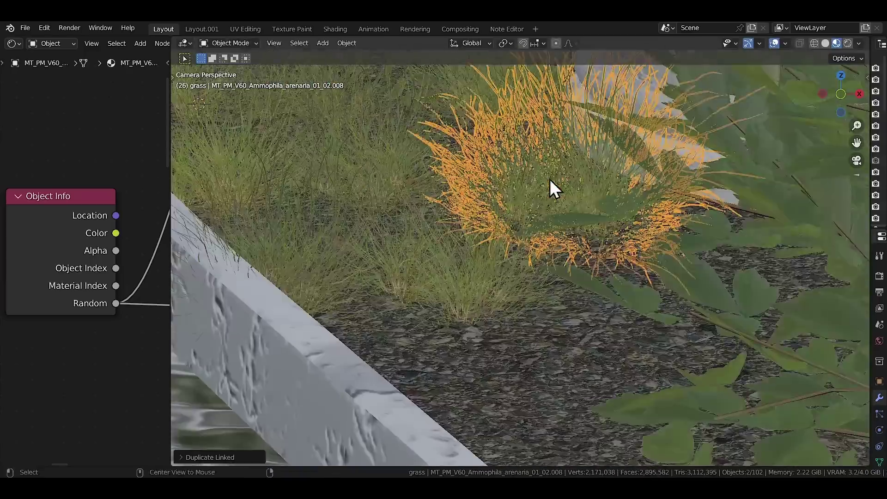
pyautogui.hotkey('alt', 'd')
pyautogui.click(577, 204)
pyautogui.hotkey('alt', 'd')
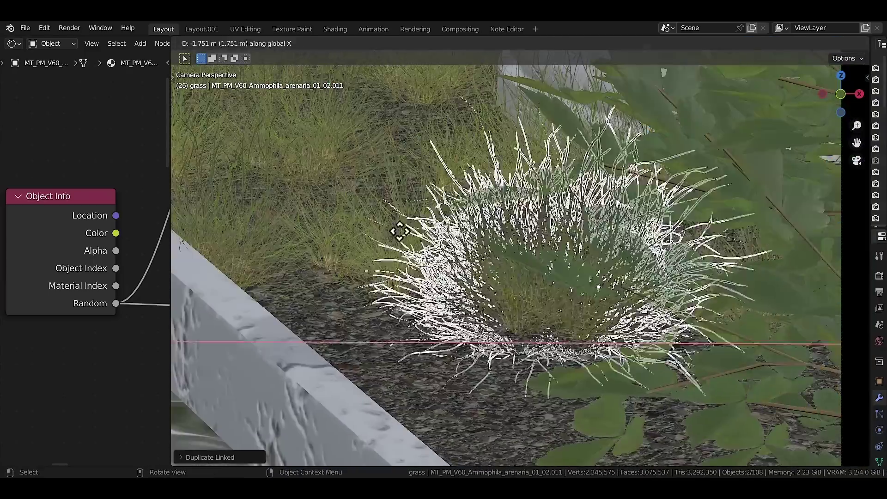
pyautogui.click(459, 337)
pyautogui.hotkey('alt', 'd')
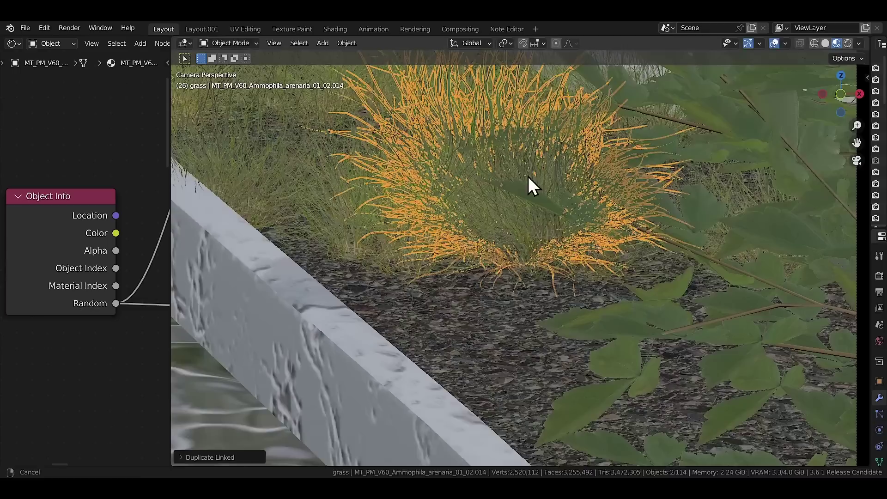
pyautogui.hotkey('alt', 'd')
pyautogui.click(521, 215)
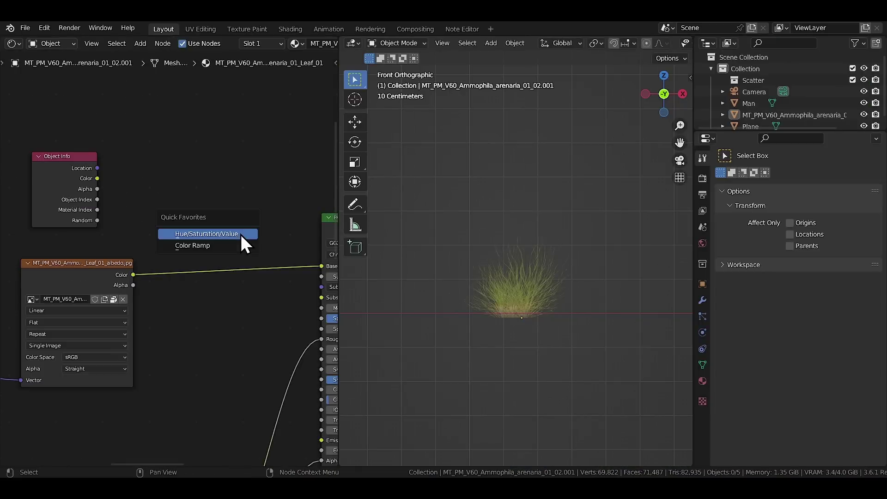
# Step: Insert a Hue/Saturation/Value node after the leaf albedo texture and link Object Info's Random output to its Saturation and Value inputs
pyautogui.click(240, 234)
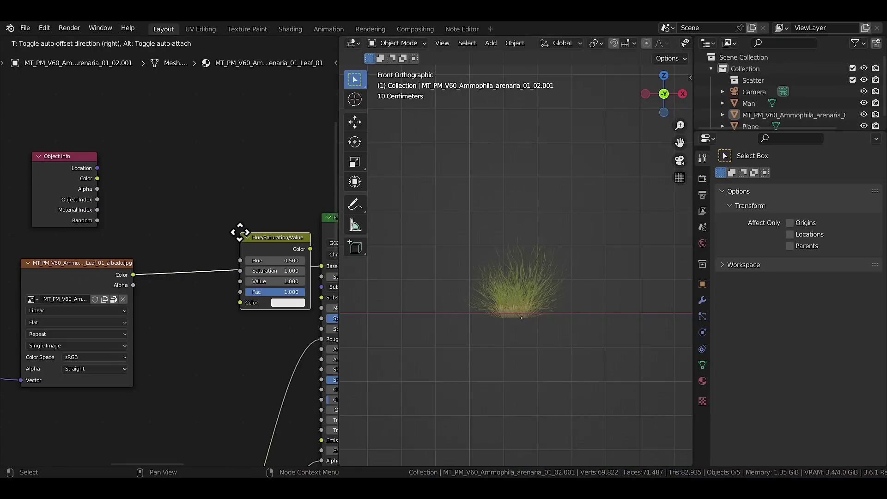
pyautogui.click(214, 239)
pyautogui.moveTo(97, 221); pyautogui.dragTo(106, 220)
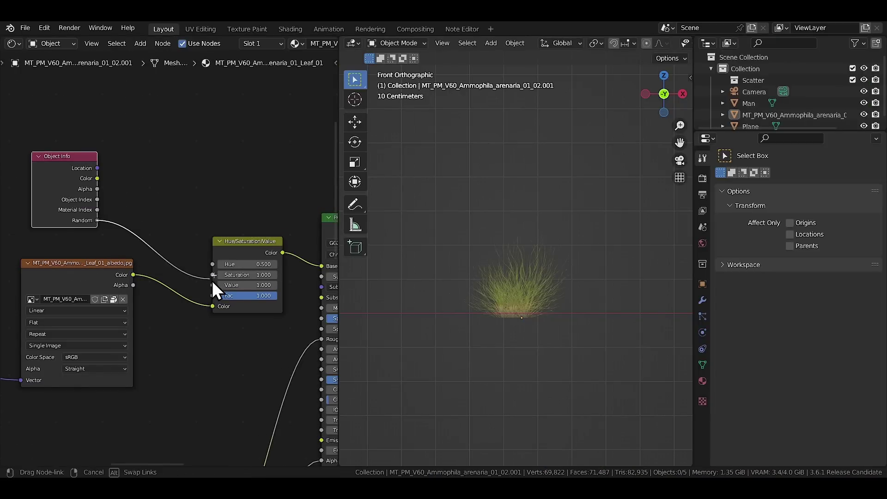
pyautogui.moveTo(212, 281); pyautogui.dragTo(213, 275)
pyautogui.moveTo(97, 220); pyautogui.dragTo(128, 245)
pyautogui.moveTo(202, 287); pyautogui.dragTo(212, 286)
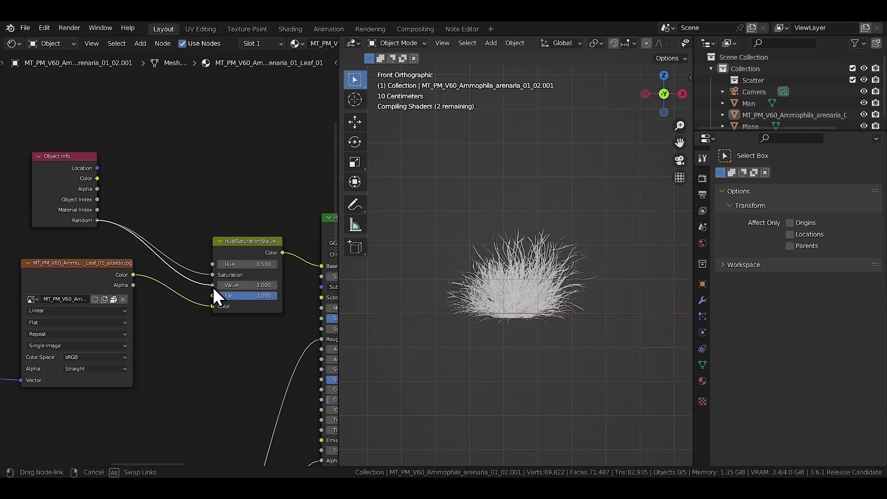
# Step: Route Random through two Map Range nodes, with To Min 0.25 for Saturation and 0.65 for Value
pyautogui.scroll(-3, 212, 287)
pyautogui.keyDown('shift'); pyautogui.scroll(3, 238, 198); pyautogui.keyUp('shift')
pyautogui.hotkey('shift', 'd')
pyautogui.click(181, 368)
pyautogui.keyDown('shift'); pyautogui.scroll(2, 208, 162); pyautogui.keyUp('shift')
pyautogui.moveTo(208, 163); pyautogui.dragTo(185, 304)
pyautogui.moveTo(174, 388); pyautogui.dragTo(174, 301)
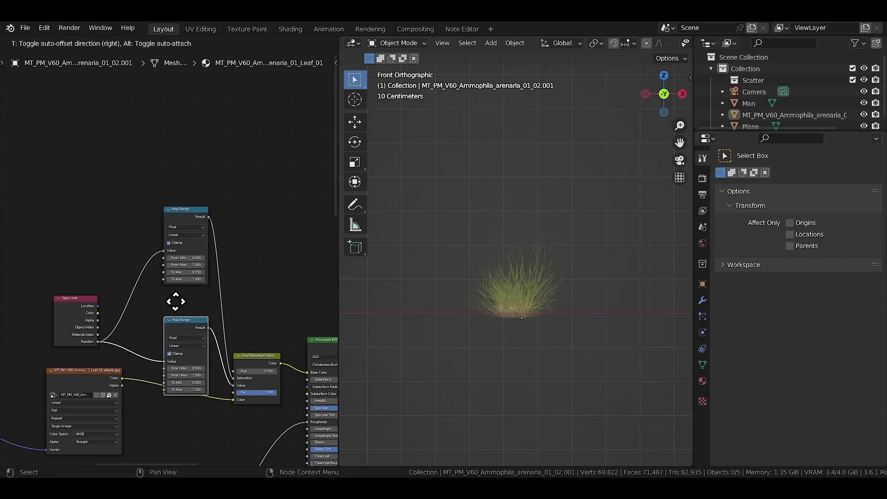
pyautogui.scroll(3, 208, 402)
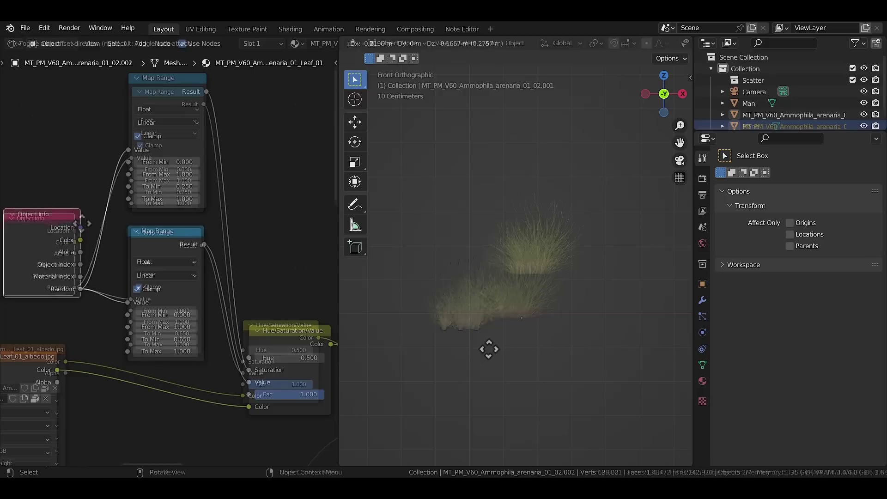
# Step: Scatter linked duplicates of the grass clump over the front view to test the random colour variation
pyautogui.hotkey('alt', 'd')
pyautogui.click(590, 370)
pyautogui.hotkey('alt', 'd')
pyautogui.click(596, 251)
pyautogui.hotkey('alt', 'd')
pyautogui.click(460, 255)
pyautogui.hotkey('alt', 'd')
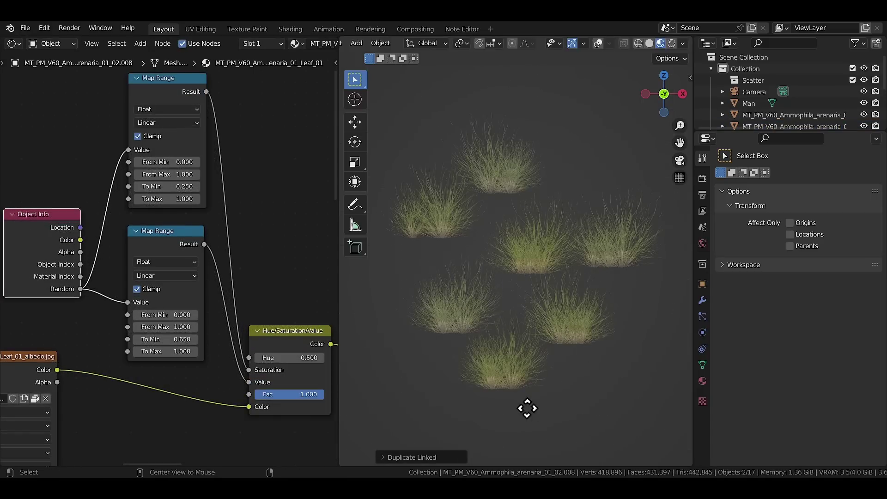
pyautogui.click(429, 410)
pyautogui.hotkey('alt', 'd')
pyautogui.hotkey('alt', 'd')
pyautogui.click(679, 349)
pyautogui.hotkey('alt', 'd')
pyautogui.click(615, 194)
pyautogui.hotkey('alt', 'd')
pyautogui.click(506, 171)
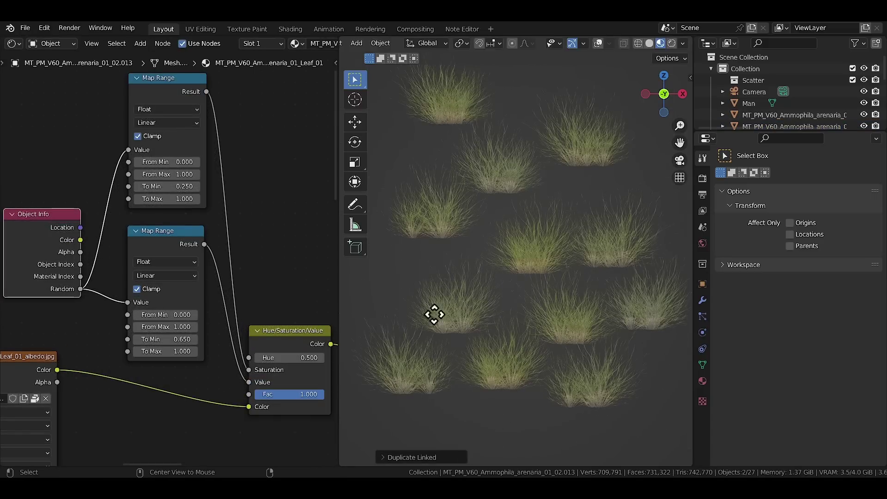
pyautogui.hotkey('alt', 'd')
pyautogui.click(439, 365)
pyautogui.moveTo(180, 351); pyautogui.dragTo(157, 339)
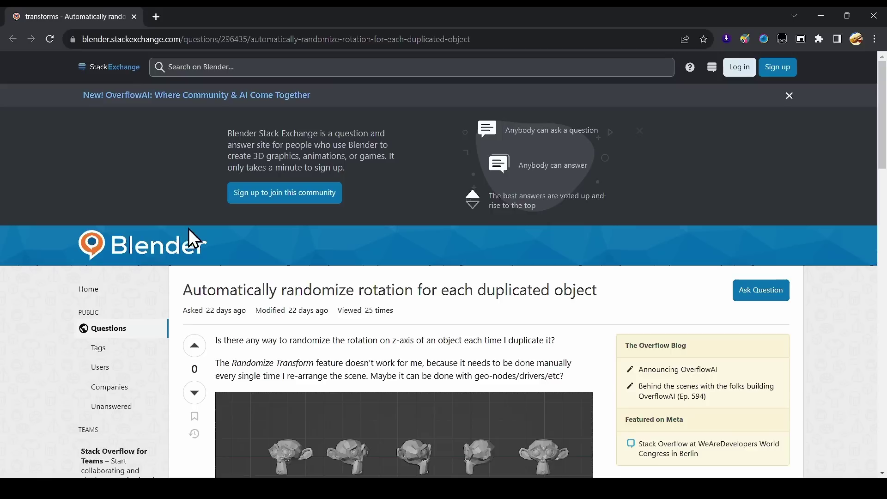
# Step: Read the Blender Stack Exchange question on automatically randomizing rotation for each duplicated object
pyautogui.scroll(-10, 455, 294)
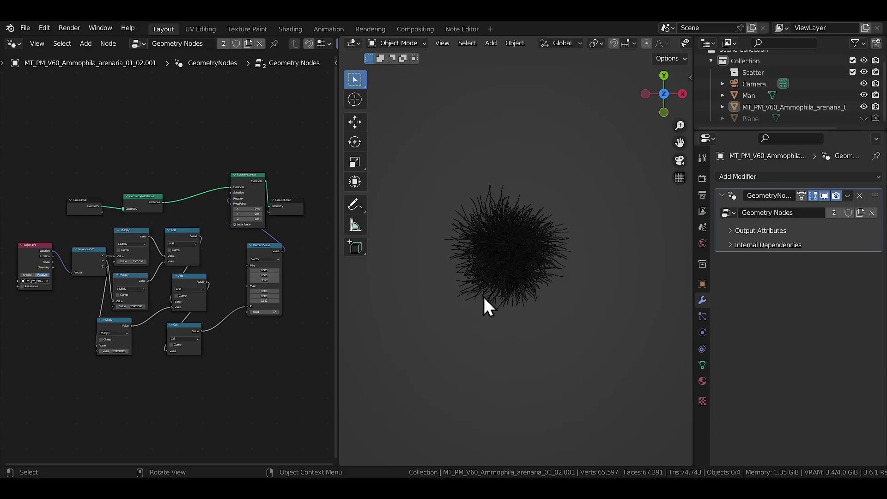
# Step: Scatter linked duplicates of the grass clump with the random-rotation Geometry Nodes modifier around the top view
pyautogui.click(523, 271)
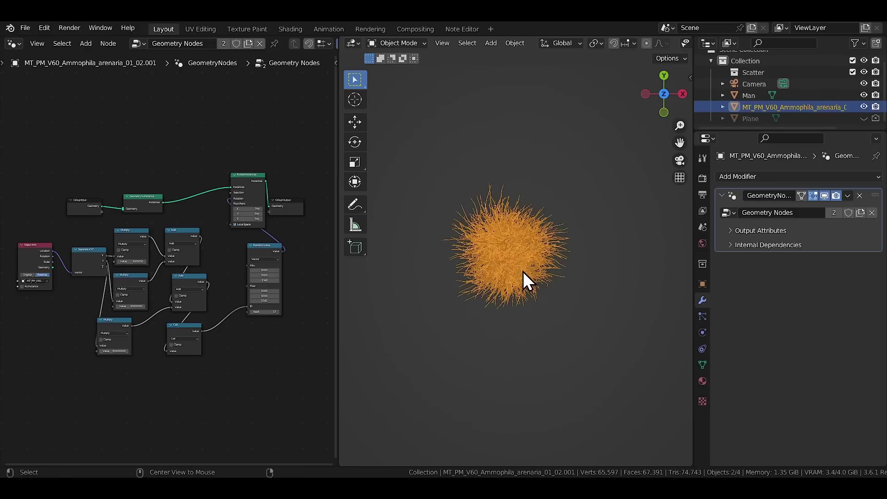
pyautogui.hotkey('alt', 'd')
pyautogui.click(618, 376)
pyautogui.hotkey('alt', 'd')
pyautogui.click(624, 254)
pyautogui.hotkey('alt', 'd')
pyautogui.click(554, 176)
pyautogui.hotkey('alt', 'd')
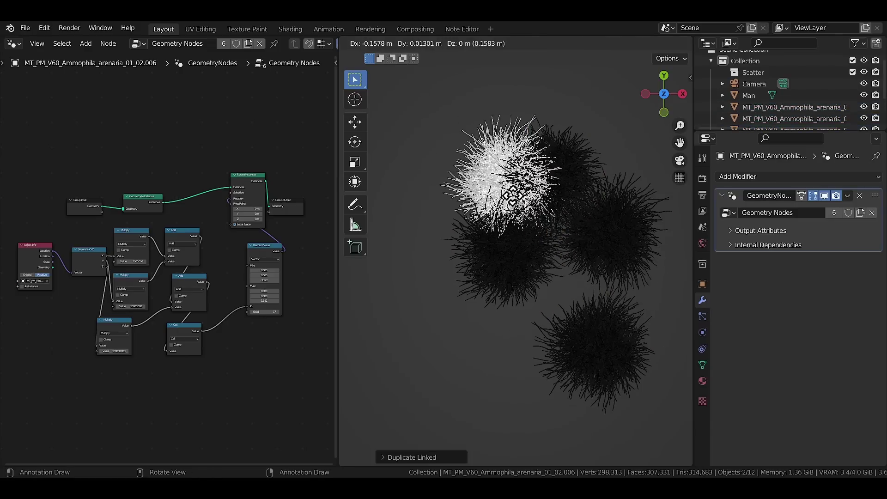
pyautogui.click(467, 194)
pyautogui.hotkey('alt', 'd')
pyautogui.click(430, 238)
pyautogui.hotkey('alt', 'd')
pyautogui.click(437, 320)
pyautogui.hotkey('alt', 'd')
pyautogui.click(420, 401)
pyautogui.hotkey('alt', 'd')
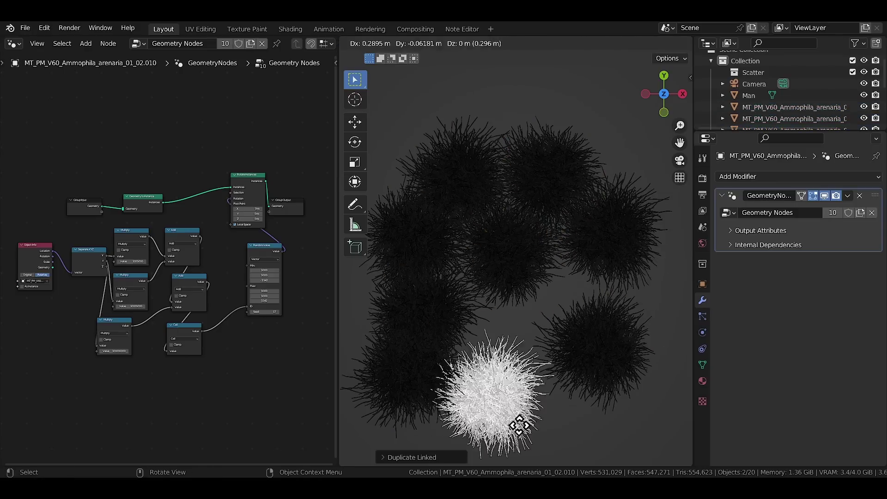
pyautogui.click(524, 373)
pyautogui.hotkey('alt', 'd')
pyautogui.click(579, 312)
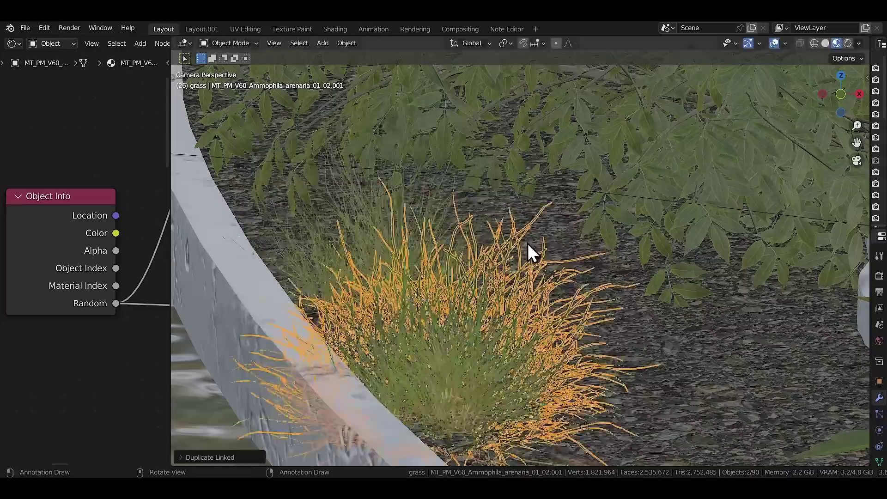
# Step: Fill the gravel area beside the wall with linked grass clump duplicates, offsetting some along the global Y and X axes
pyautogui.hotkey('alt', 'd')
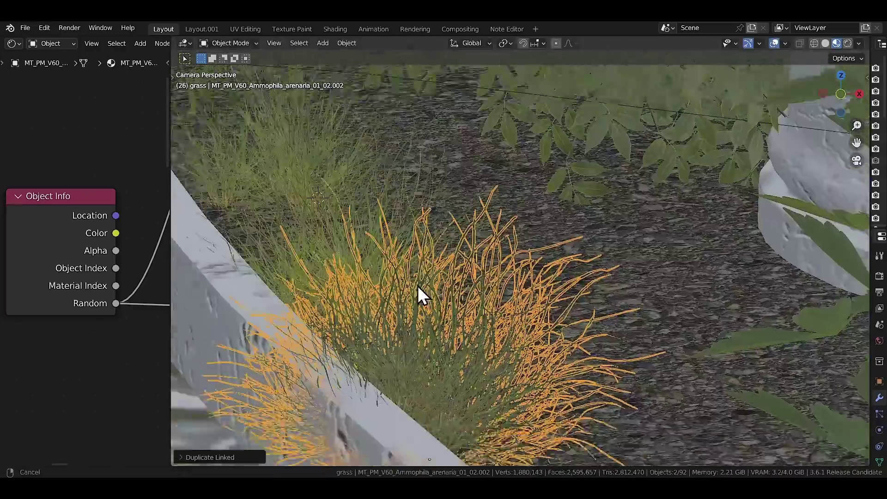
pyautogui.hotkey('alt', 'd')
pyautogui.click(633, 329)
pyautogui.hotkey('alt', 'd')
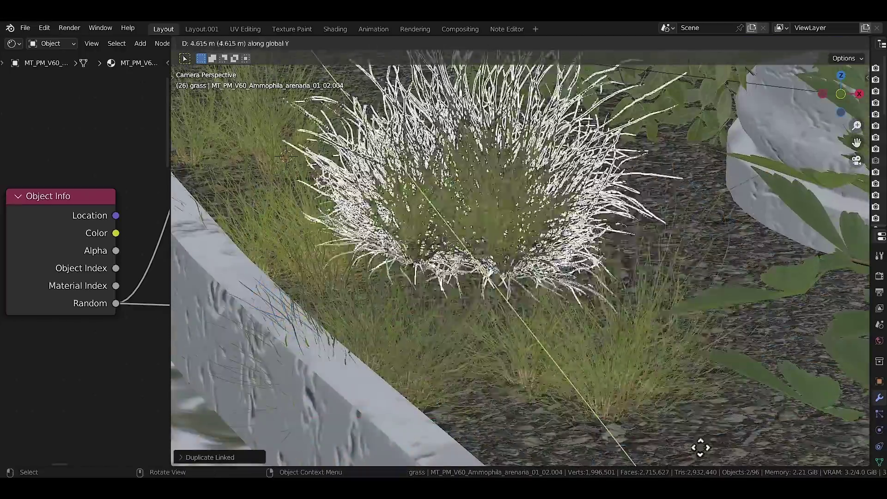
pyautogui.click(626, 402)
pyautogui.hotkey('alt', 'd')
pyautogui.press('y')
pyautogui.click(747, 98)
pyautogui.hotkey('alt', 'd')
pyautogui.click(559, 151)
pyautogui.hotkey('alt', 'd')
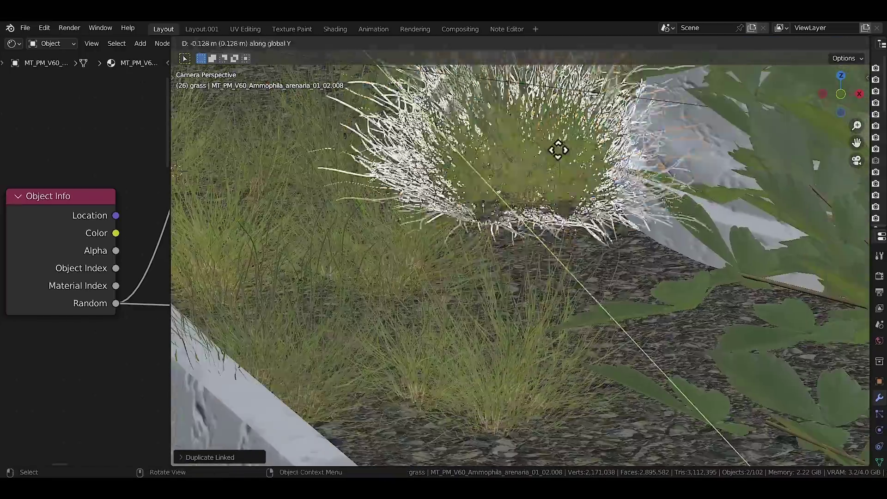
pyautogui.click(550, 188)
pyautogui.hotkey('alt', 'd')
pyautogui.press('x')
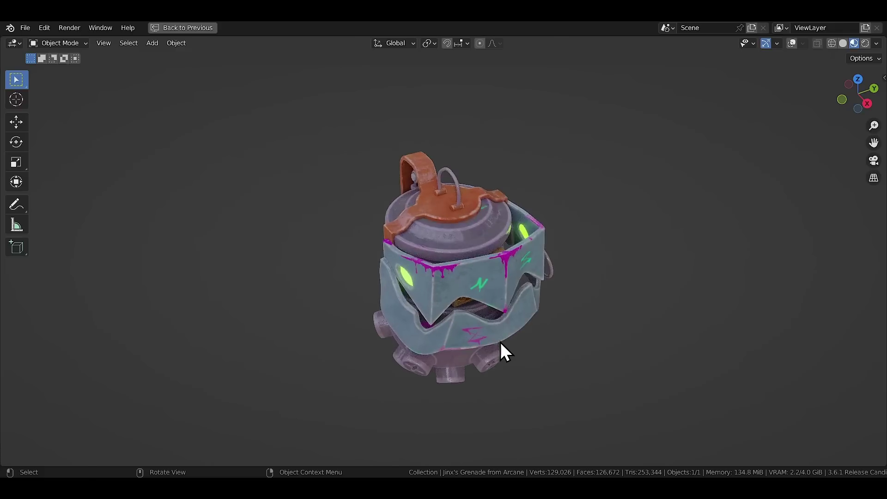
# Step: Browse the textures folder from the BASE COLOR image node and look at the PNG and PSD versions of grenade_baseColor
pyautogui.moveTo(501, 342); pyautogui.dragTo(562, 301, button='middle')
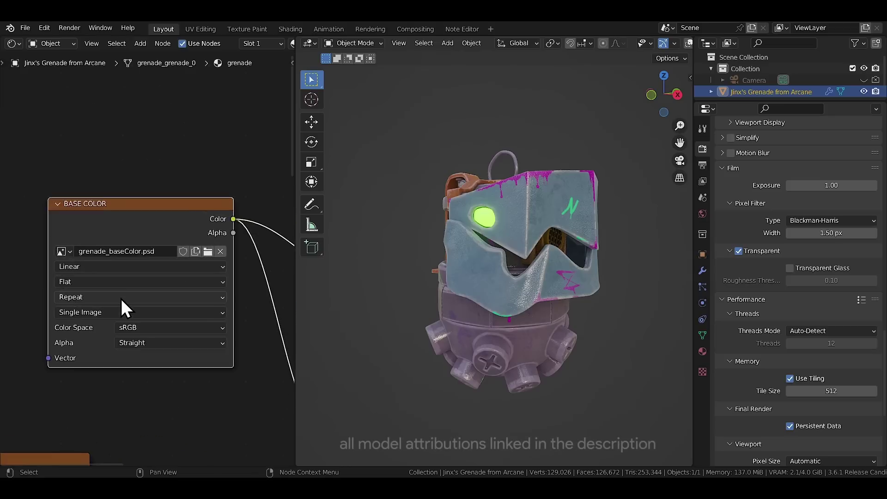
pyautogui.scroll(2, 121, 299)
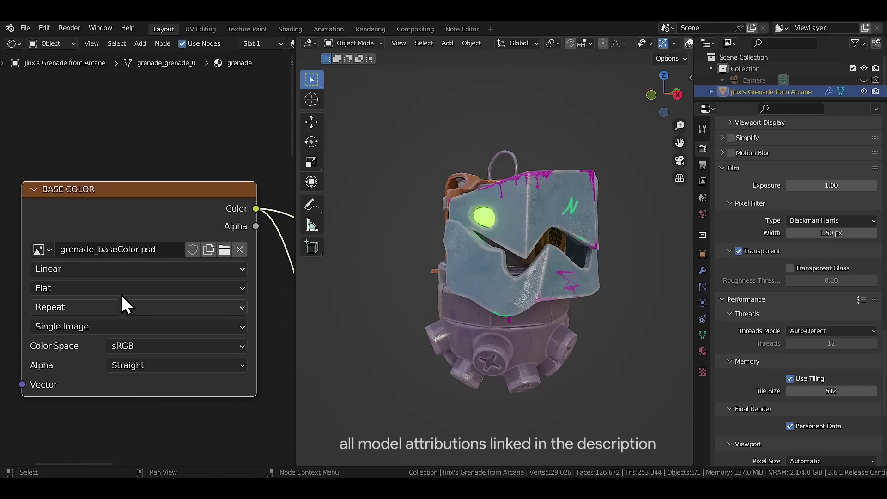
pyautogui.click(223, 253)
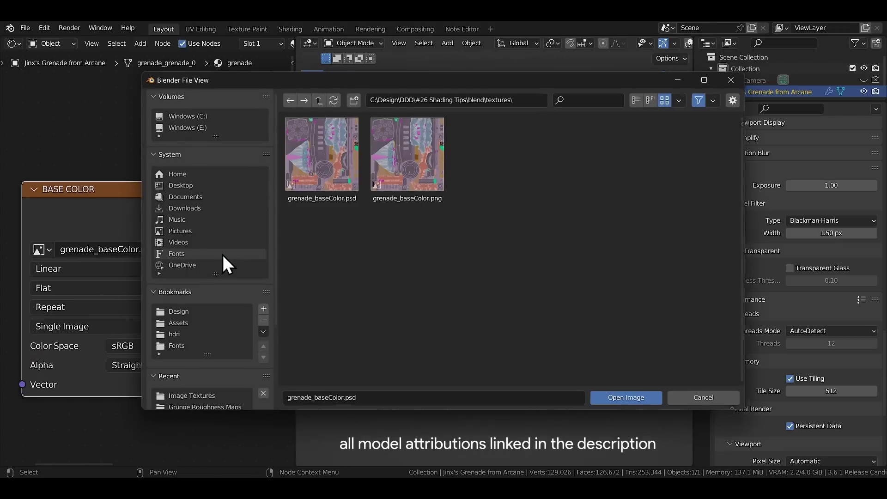
pyautogui.click(432, 180)
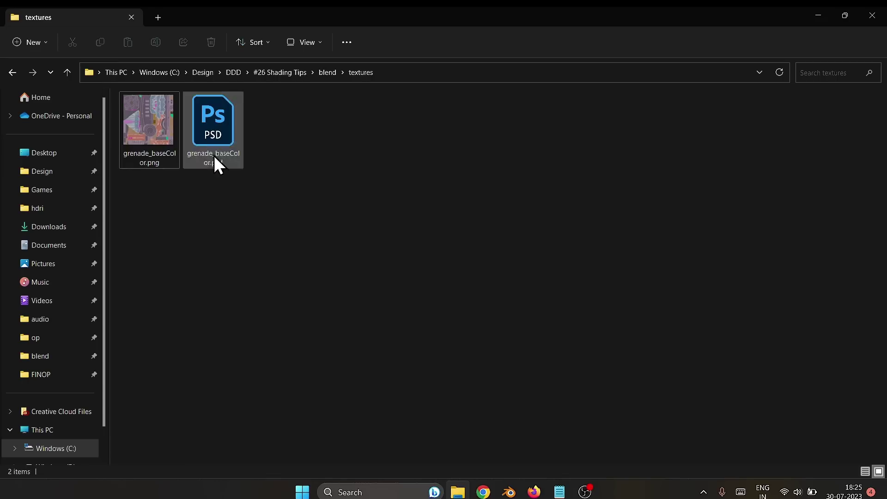
pyautogui.click(215, 155)
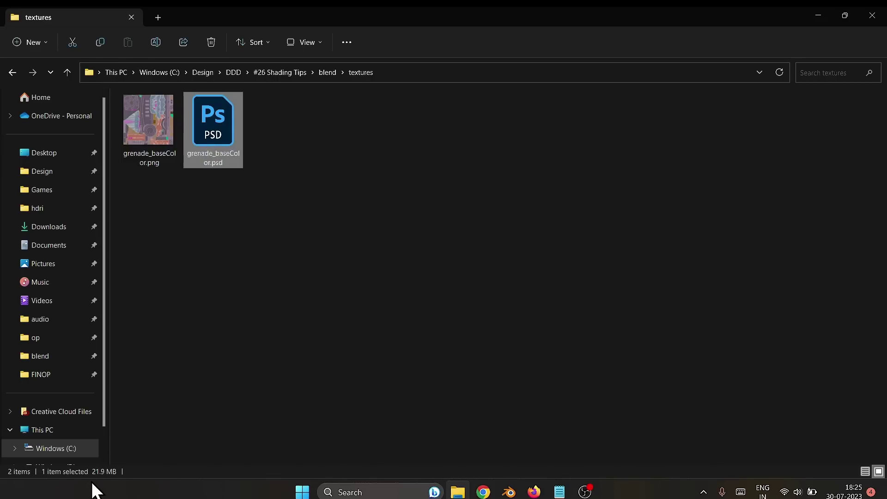
pyautogui.press('Left')
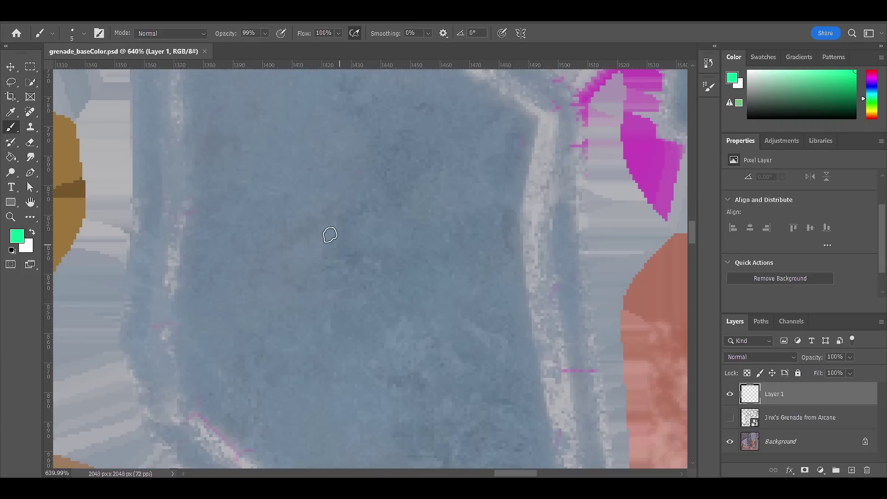
# Step: Paint green brush strokes on Layer 1 of grenade_baseColor.psd in Photoshop and reload the texture in Blender's UV Editing workspace
pyautogui.moveTo(259, 141); pyautogui.dragTo(266, 316)
pyautogui.moveTo(259, 143)
pyautogui.mouseDown()
pyautogui.moveTo(345, 142)
pyautogui.moveTo(421, 191)
pyautogui.moveTo(422, 297)
pyautogui.moveTo(266, 318)
pyautogui.mouseUp()
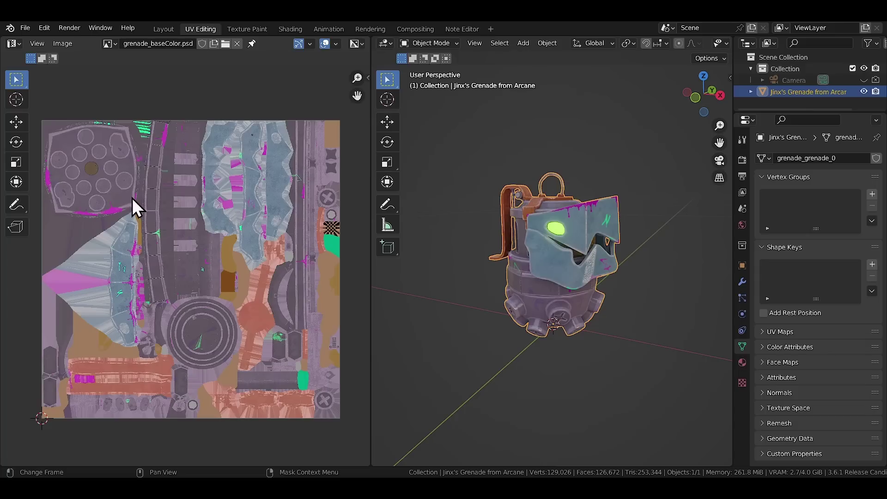
pyautogui.click(62, 43)
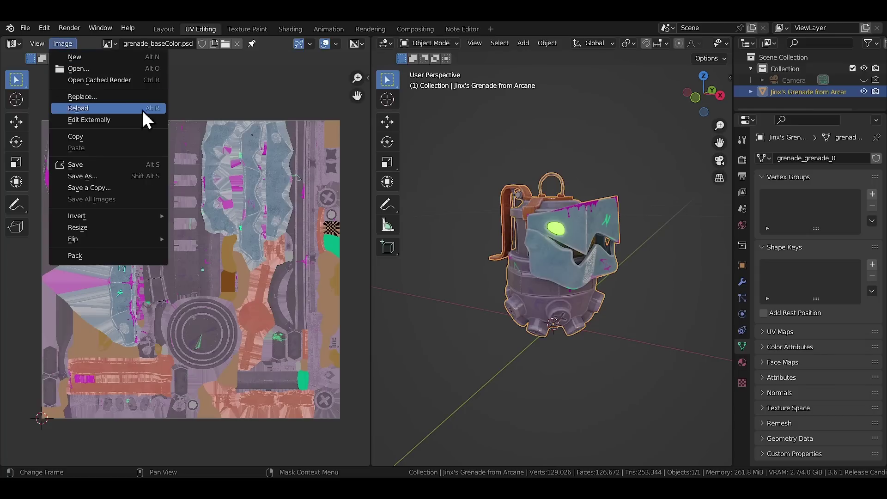
pyautogui.click(86, 108)
pyautogui.scroll(6, 523, 290)
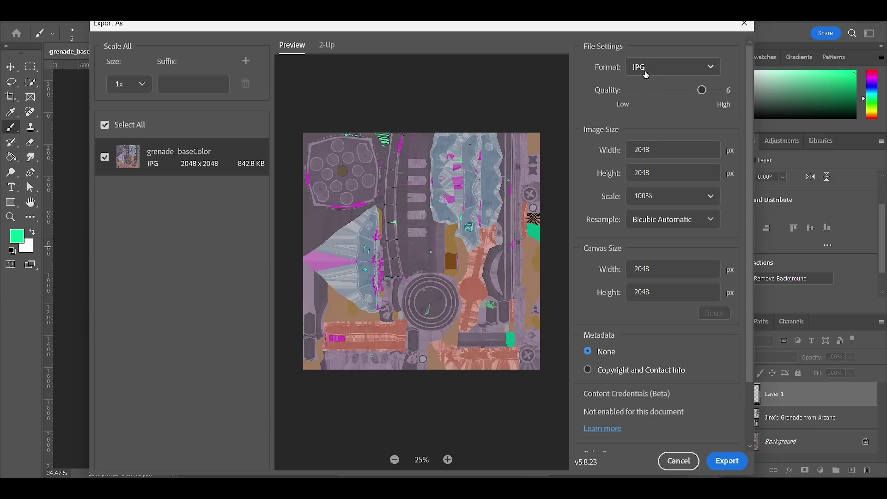
# Step: Choose the file format for exporting grenade_baseColor from Photoshop
pyautogui.click(647, 73)
pyautogui.click(647, 89)
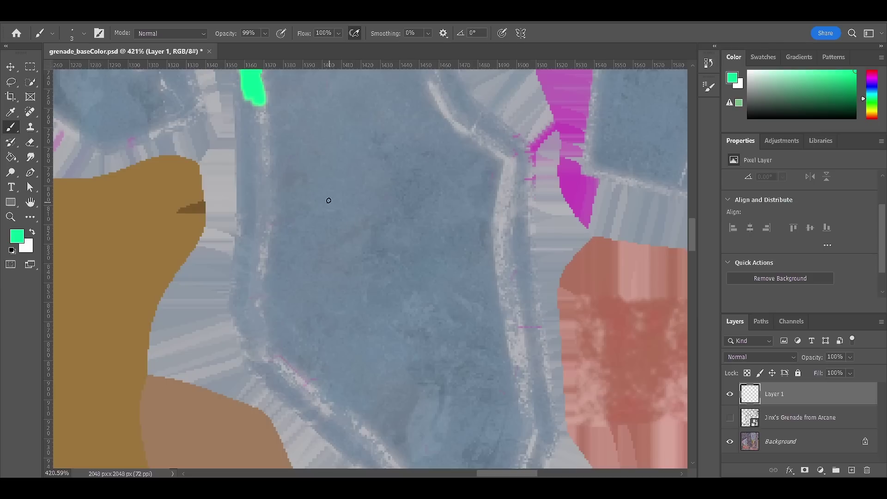
# Step: Hand-letter green text on the blue mask area of grenade_baseColor.psd and inspect it up close on the grenade in Blender
pyautogui.moveTo(308, 191); pyautogui.dragTo(294, 213)
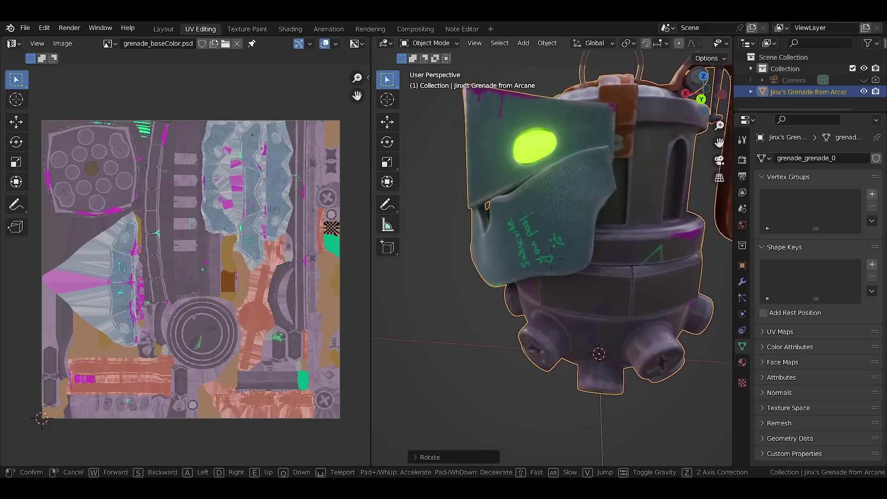
pyautogui.press('w')
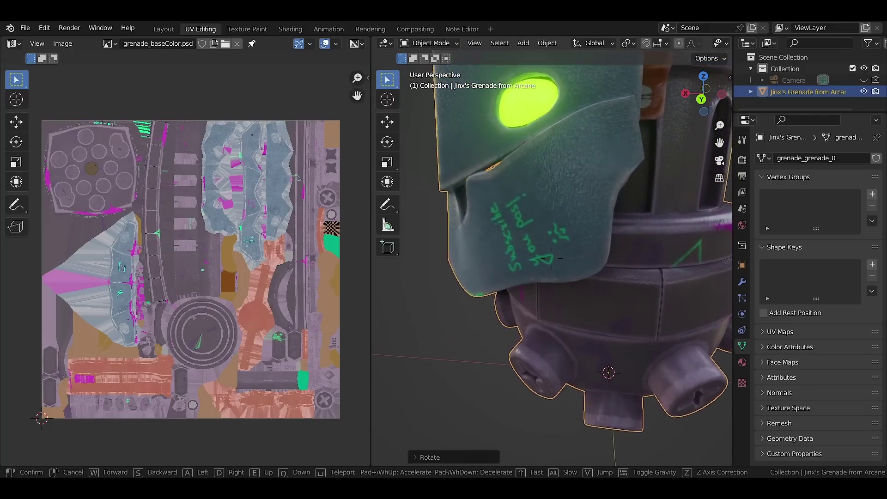
pyautogui.press('w')
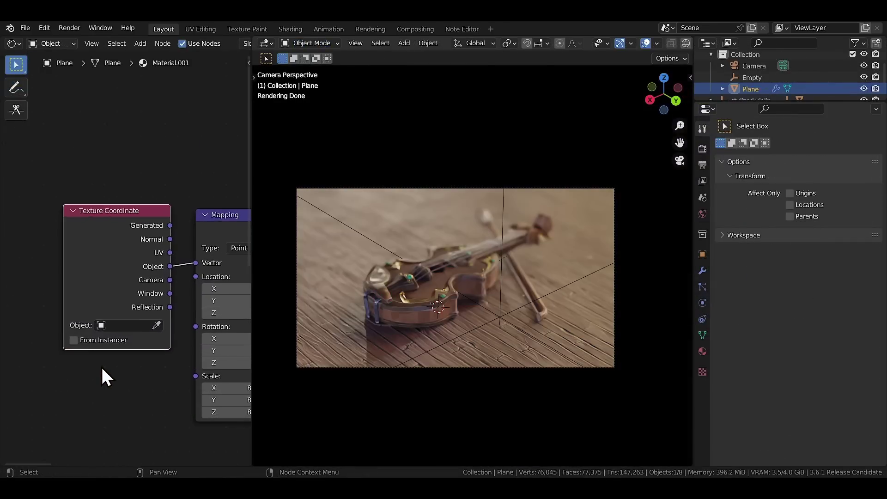
# Step: Set Empty as the reference object of the Texture Coordinate node in the wooden plane's material
pyautogui.press('g')
pyautogui.click(117, 332)
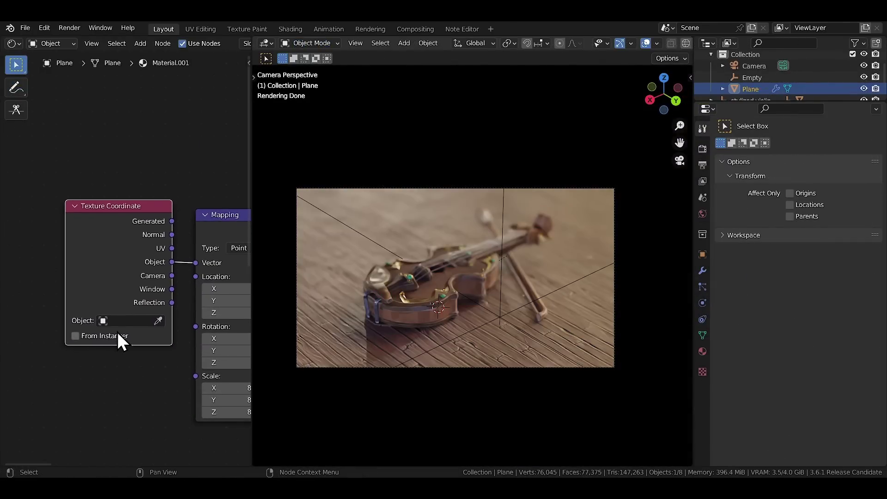
pyautogui.click(119, 320)
pyautogui.write('Empty')
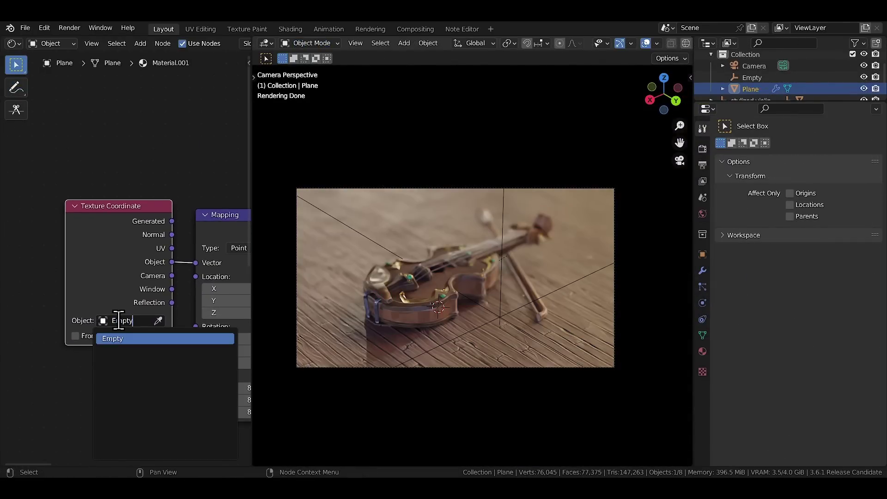
pyautogui.press('Return')
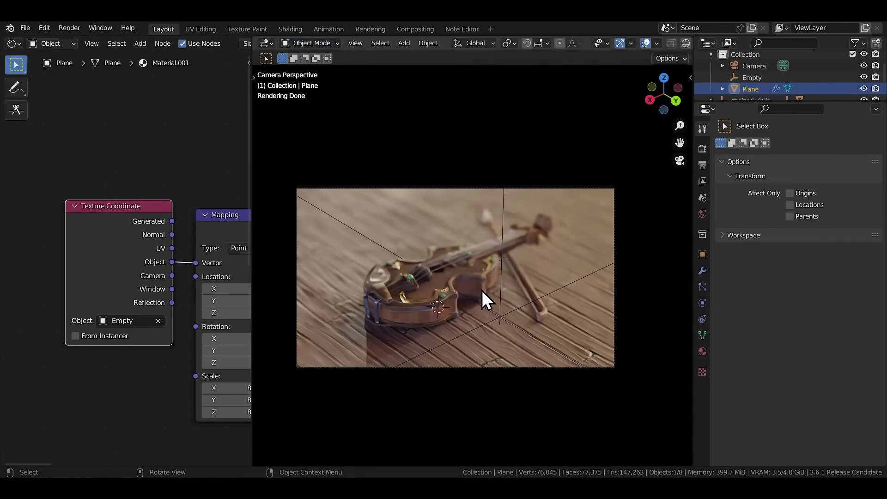
# Step: Enlarge the rendered camera view to full size, select the Empty and rescale it to resize the wood texture
pyautogui.hotkey('ctrl', 'space')
pyautogui.scroll(-3, 481, 290)
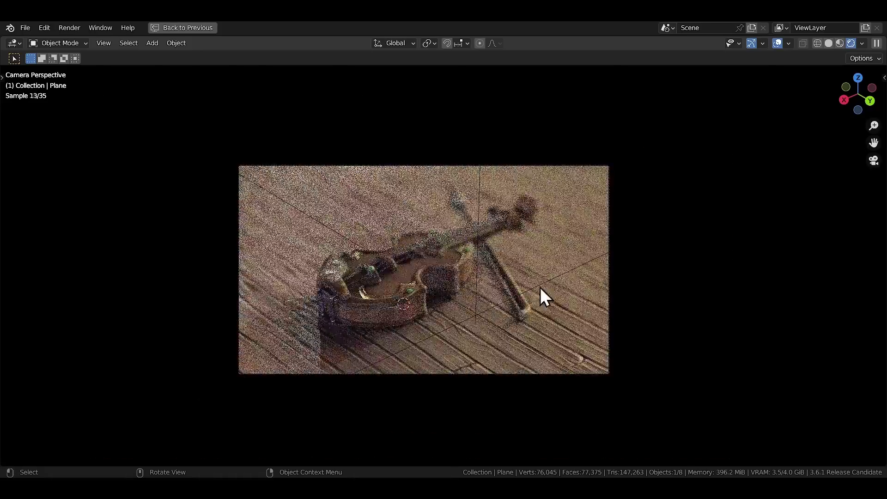
pyautogui.click(540, 287)
pyautogui.press('s')
pyautogui.press('Return')
pyautogui.press('r')
pyautogui.press('z')
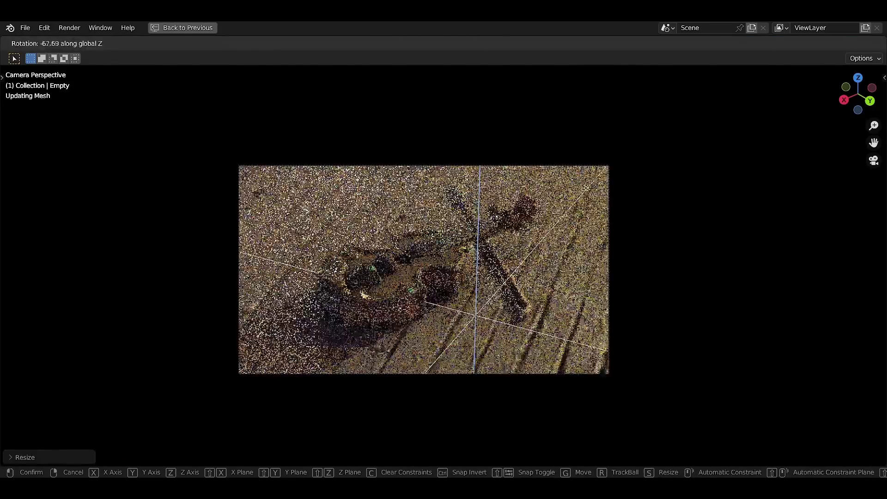
pyautogui.press('r')
pyautogui.press('Escape')
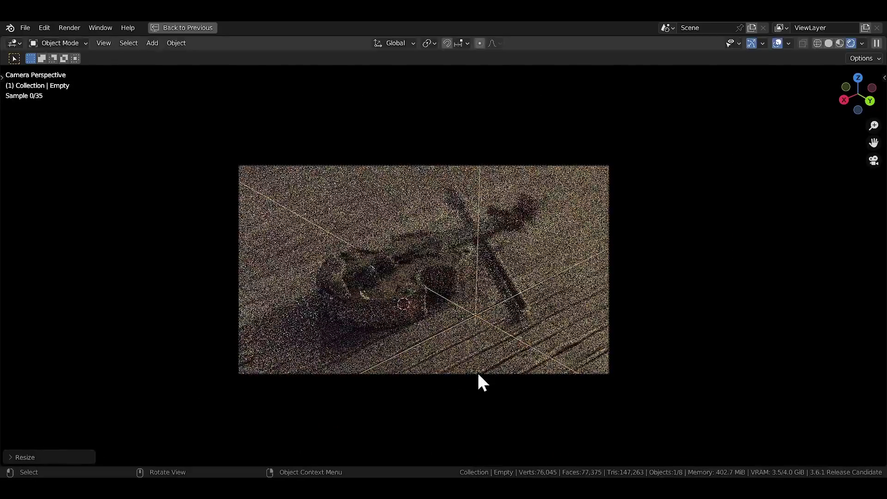
pyautogui.press('r')
pyautogui.press('z')
pyautogui.press('Escape')
# Step: Rotate the Empty several times about the global Z axis to redirect the wood planks beneath the violin
pyautogui.press('r')
pyautogui.press('z')
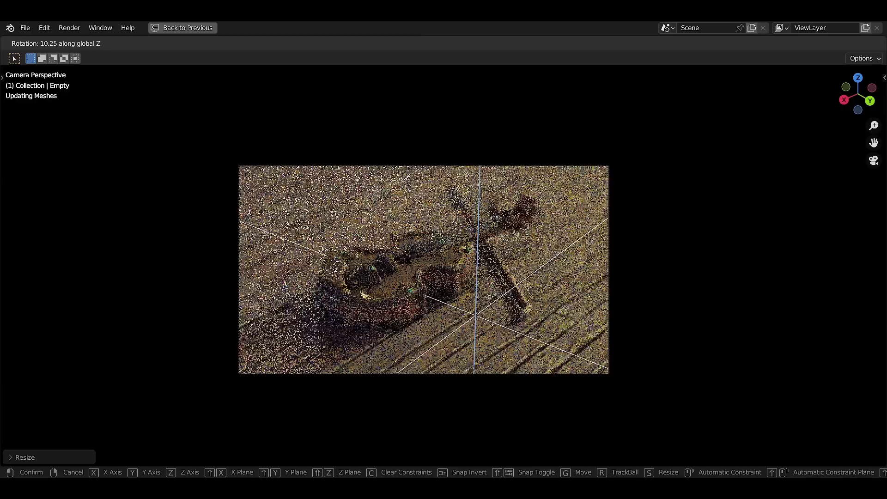
pyautogui.click(585, 398)
pyautogui.press('r')
pyautogui.press('z')
pyautogui.click(631, 397)
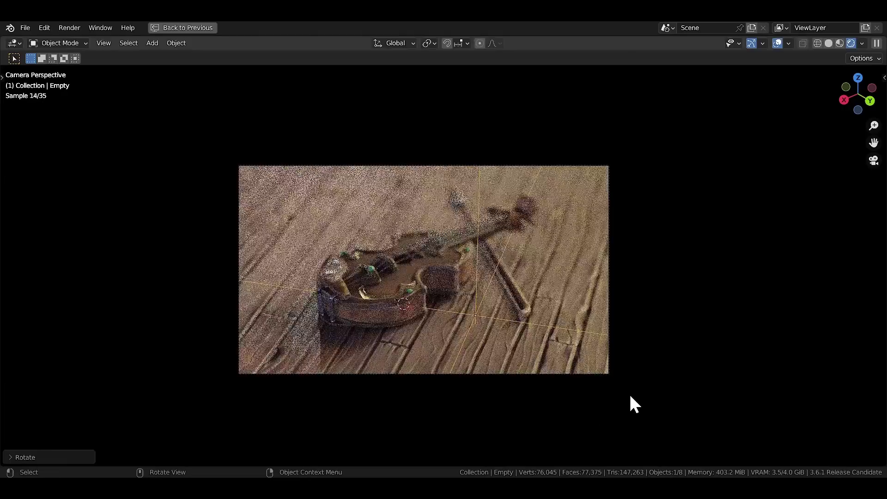
pyautogui.press('r')
pyautogui.press('z')
pyautogui.click(632, 212)
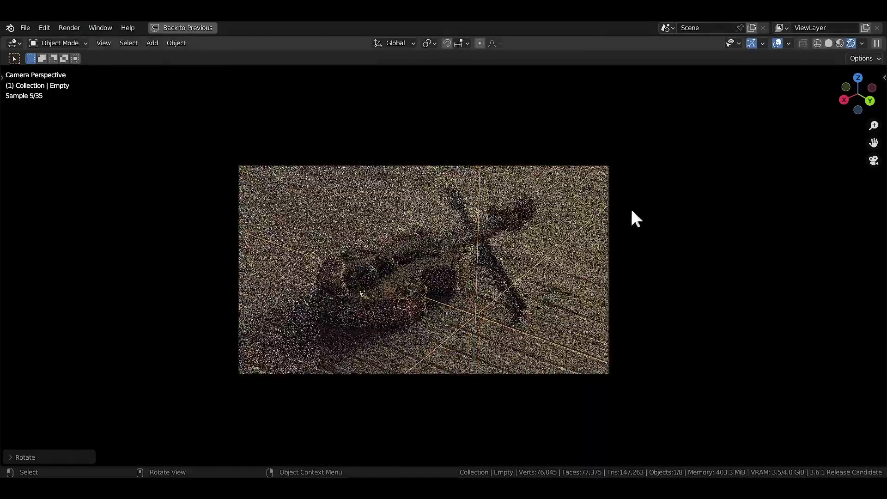
pyautogui.press('r')
pyautogui.press('z')
pyautogui.click(532, 390)
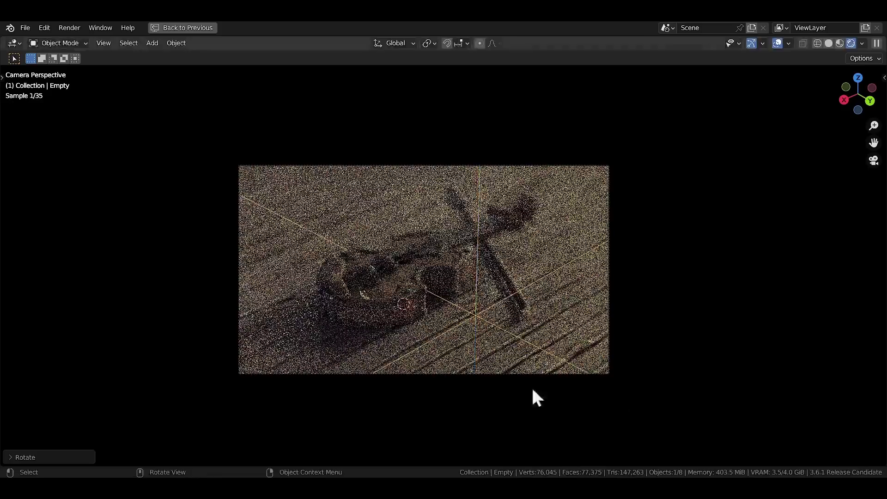
# Step: Scale the Empty up and down repeatedly to adjust the size of the wood plank pattern
pyautogui.press('s')
pyautogui.click(824, 159)
pyautogui.press('s')
pyautogui.click(738, 276)
pyautogui.press('s')
pyautogui.click(700, 265)
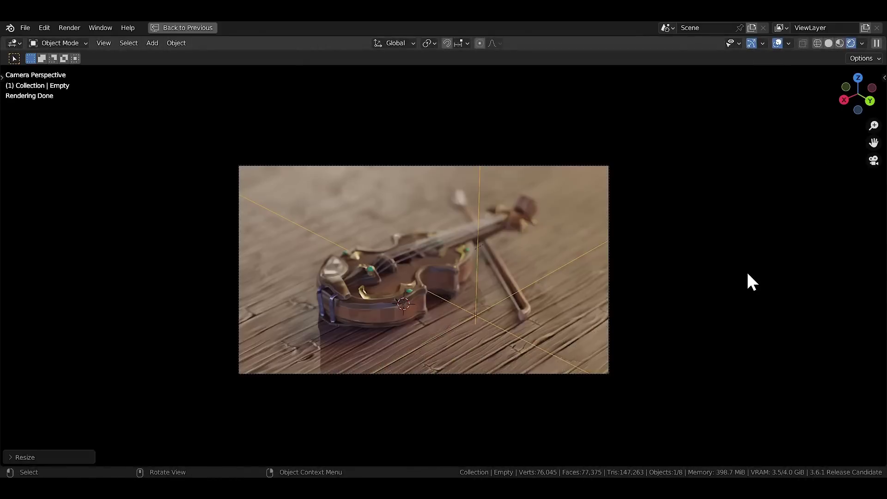
pyautogui.press('s')
pyautogui.click(785, 305)
pyautogui.scroll(2, 776, 295)
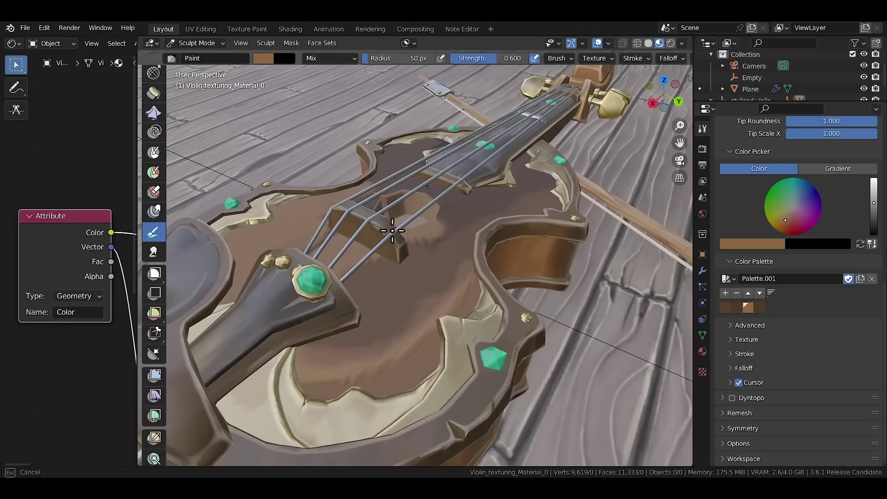
# Step: Pick the dark brown palette swatch, put the violin in Sculpt Mode and display the Paint brush's colour settings
pyautogui.click(736, 307)
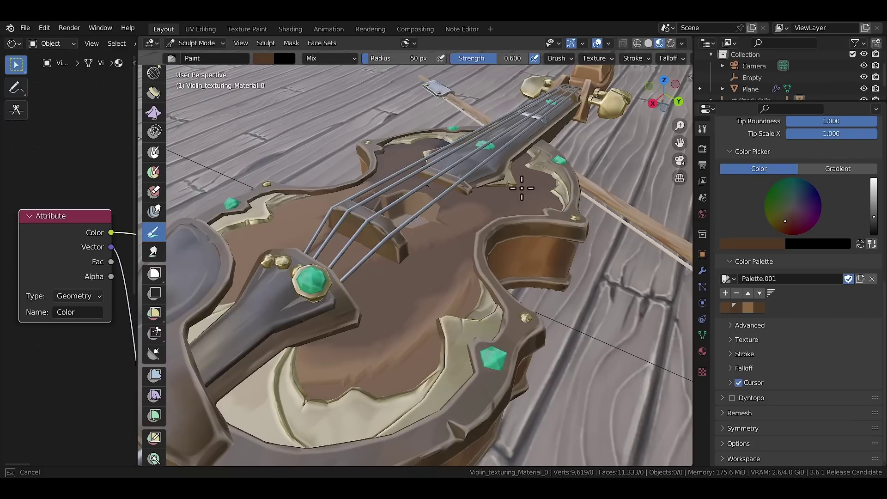
pyautogui.click(190, 43)
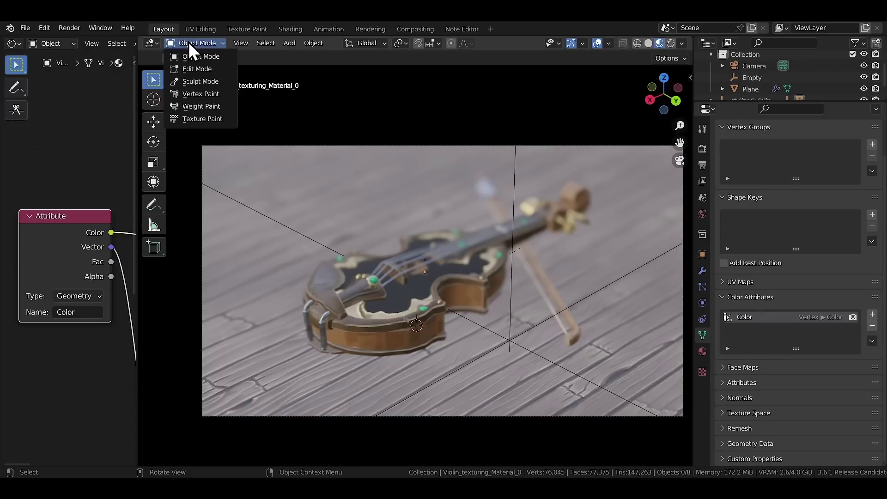
pyautogui.click(189, 83)
pyautogui.scroll(-10, 157, 198)
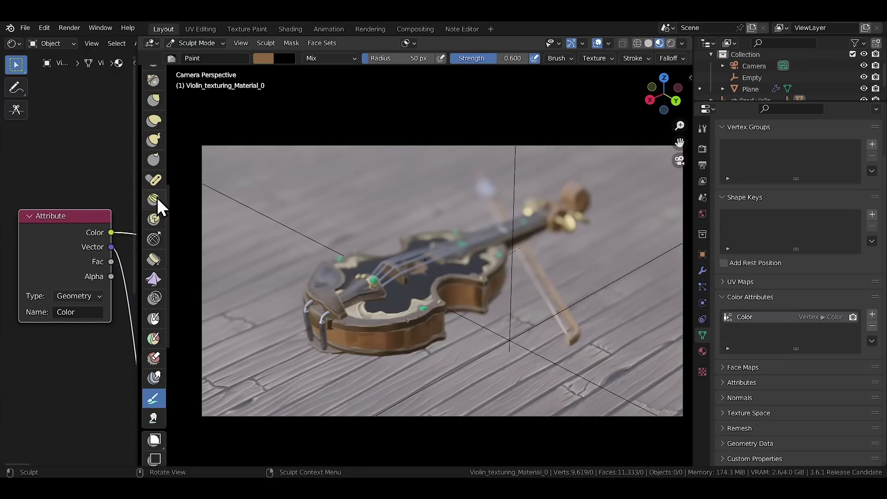
pyautogui.scroll(-4, 157, 198)
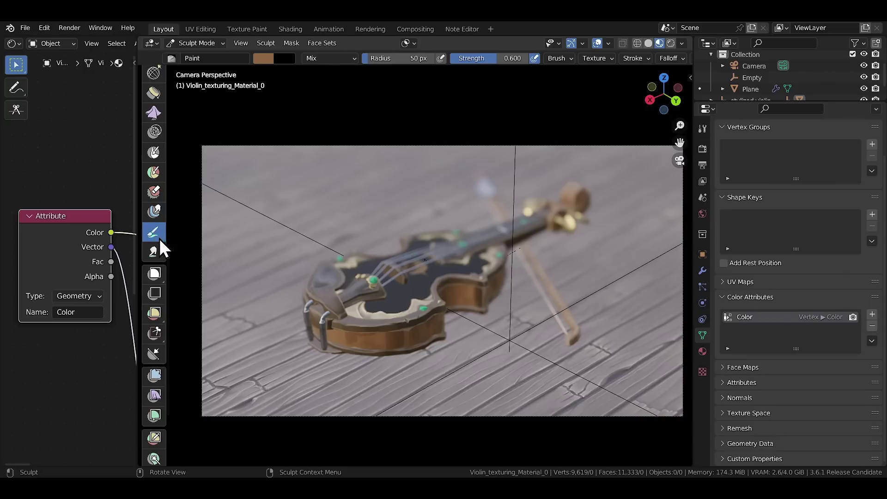
pyautogui.click(703, 129)
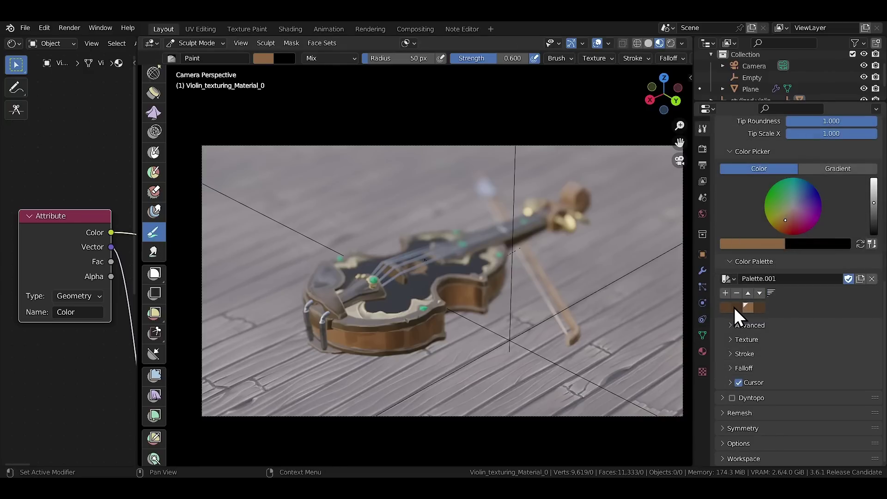
# Step: Paint the violin's dark top surface with the dark brown swatch from Palette.001 and switch to the Smear brush
pyautogui.click(734, 306)
pyautogui.scroll(5, 403, 311)
pyautogui.moveTo(404, 311)
pyautogui.mouseDown()
pyautogui.moveTo(406, 353)
pyautogui.moveTo(290, 317)
pyautogui.moveTo(246, 277)
pyautogui.mouseUp()
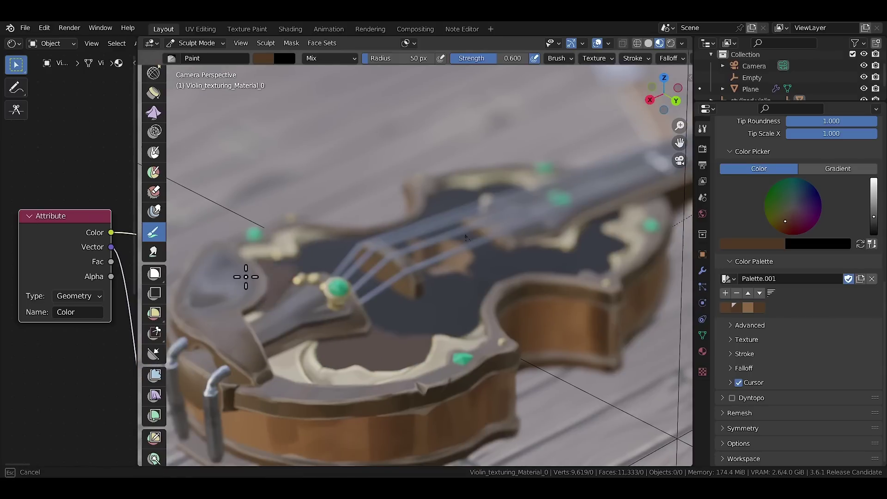
pyautogui.moveTo(245, 277); pyautogui.dragTo(469, 219, button='middle')
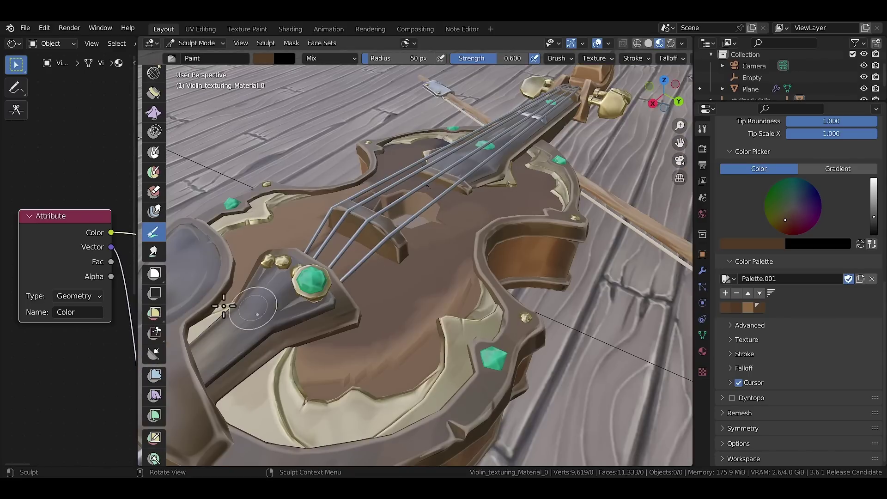
pyautogui.click(154, 252)
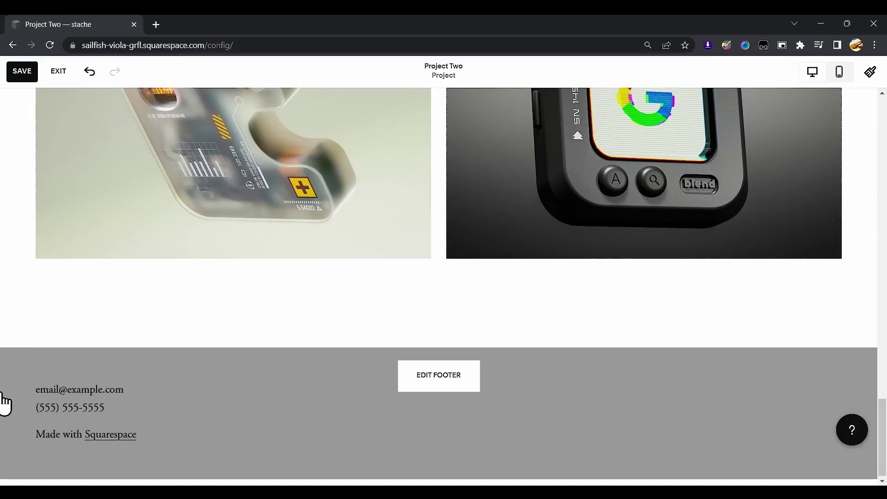
# Step: Look through the image gallery of the Project Two page in the Squarespace editor
pyautogui.scroll(12, 215, 368)
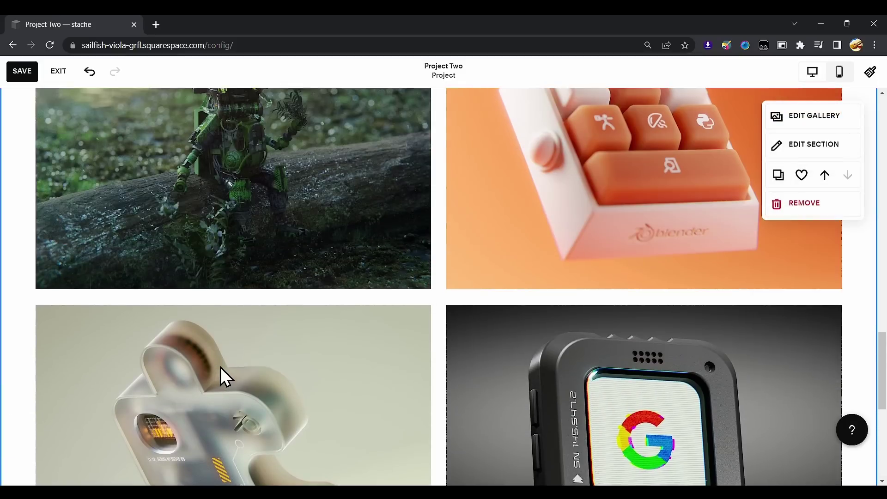
pyautogui.scroll(10, 220, 367)
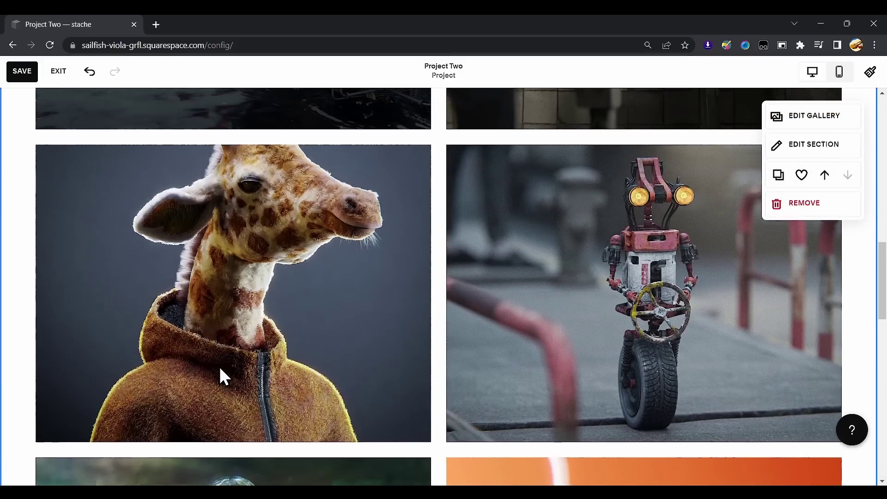
# Step: Look over the Project Two gallery and browse the Add a Project layouts and the Portfolio - Art & Design templates
pyautogui.scroll(10, 220, 367)
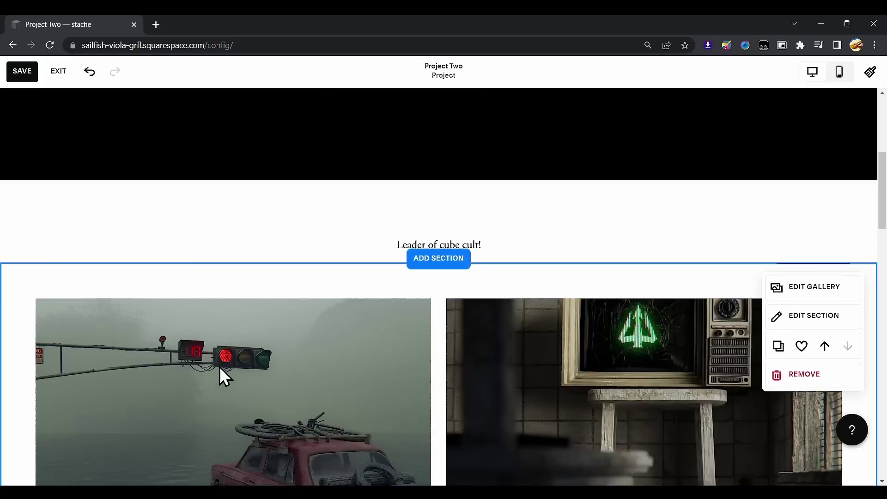
pyautogui.scroll(2, 220, 369)
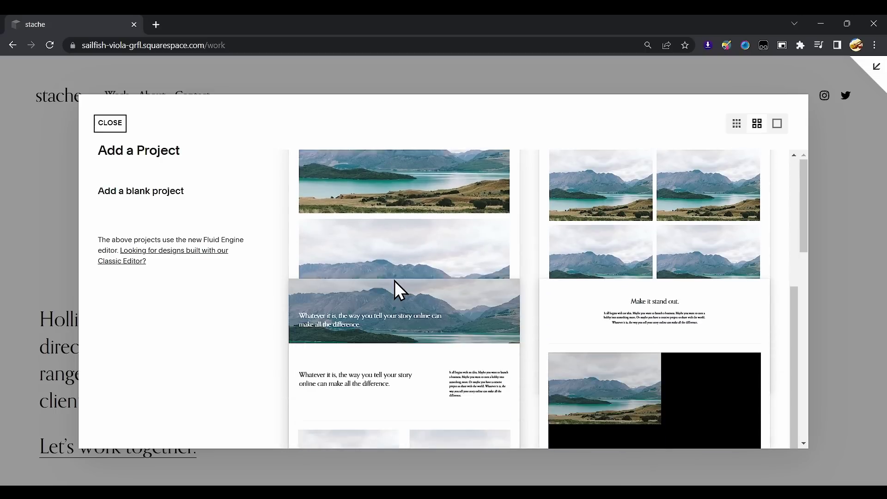
pyautogui.click(707, 322)
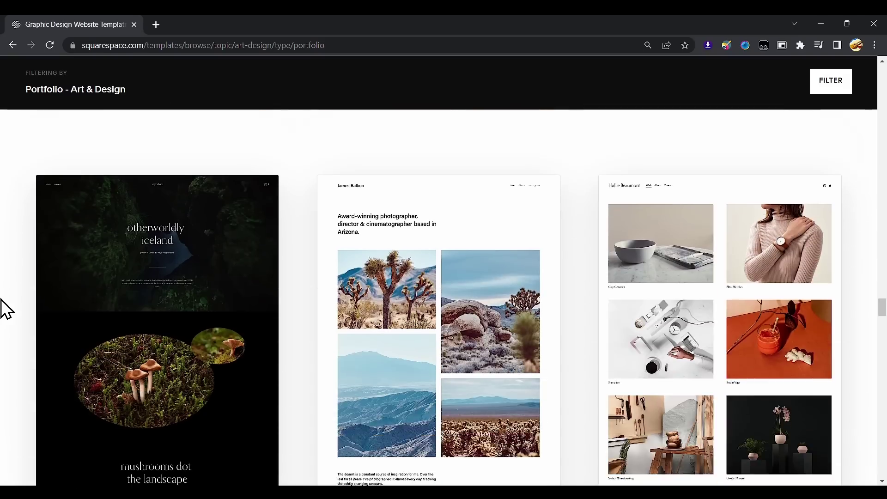
pyautogui.scroll(-20, 6, 308)
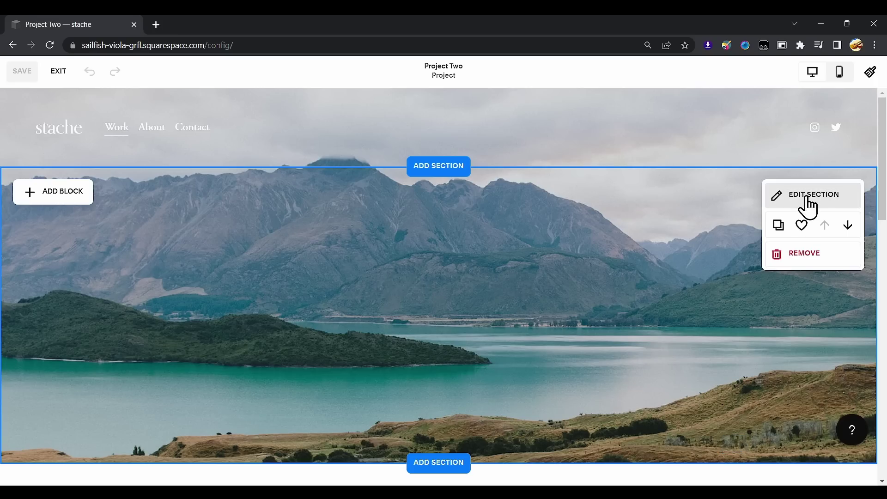
# Step: Open the format settings of the mountain lake banner section on the Project Two page
pyautogui.click(804, 197)
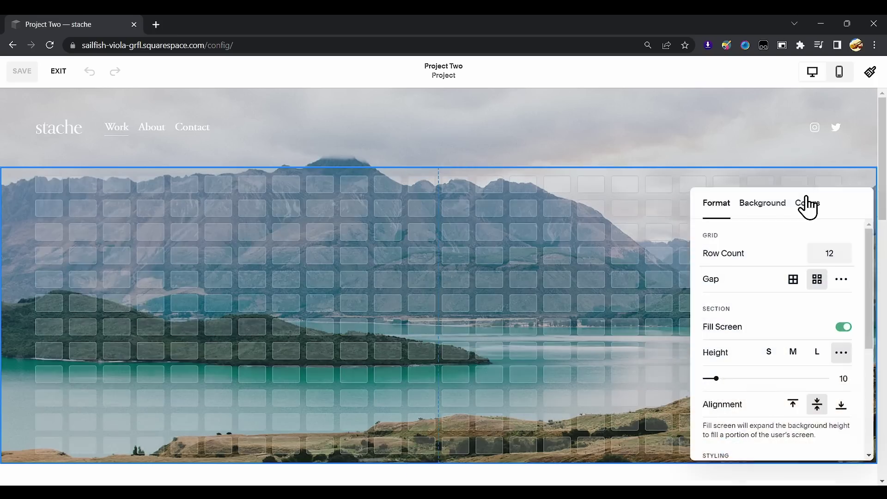
pyautogui.scroll(-5, 751, 281)
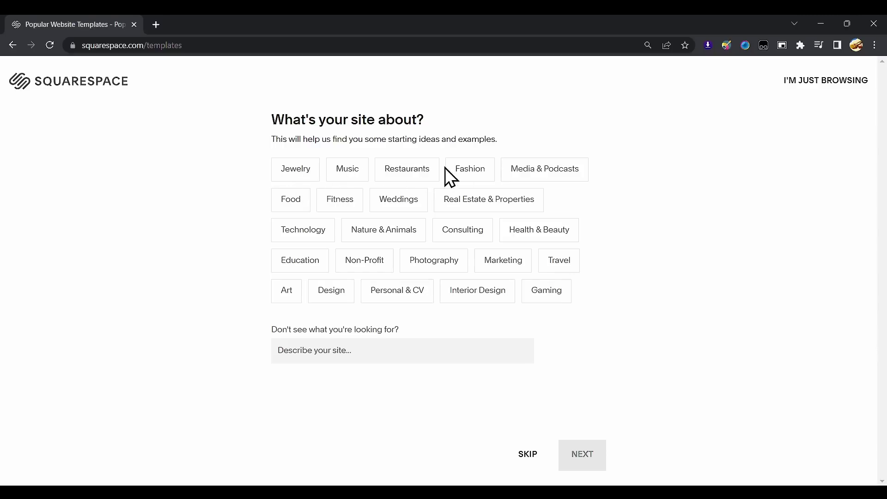
# Step: Choose Art as the topic of the site in the Squarespace template questionnaire
pyautogui.click(283, 291)
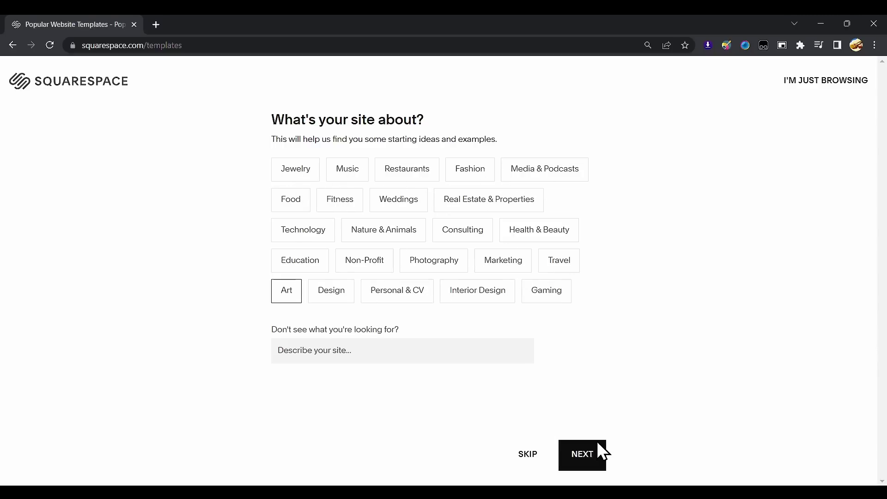
# Step: Switch the Project Two page to its mobile layout and look through the sections below the moustache banner
pyautogui.click(839, 72)
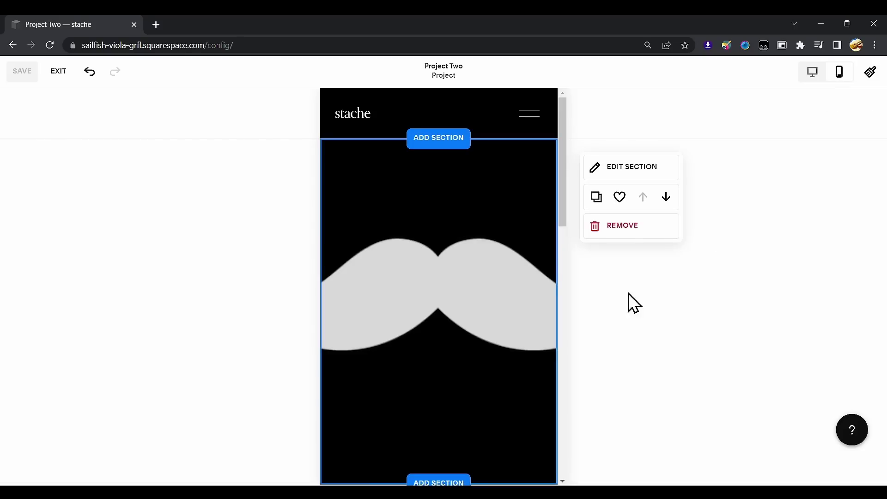
pyautogui.scroll(-4, 511, 316)
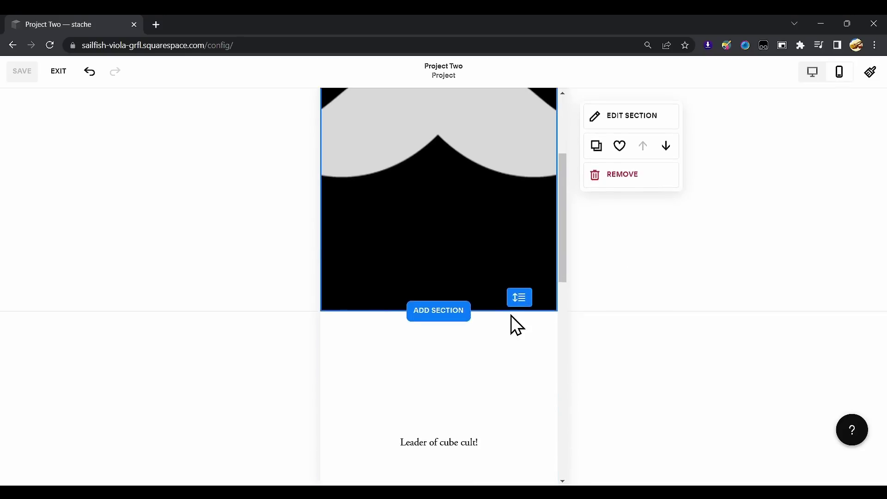
pyautogui.scroll(-5, 511, 315)
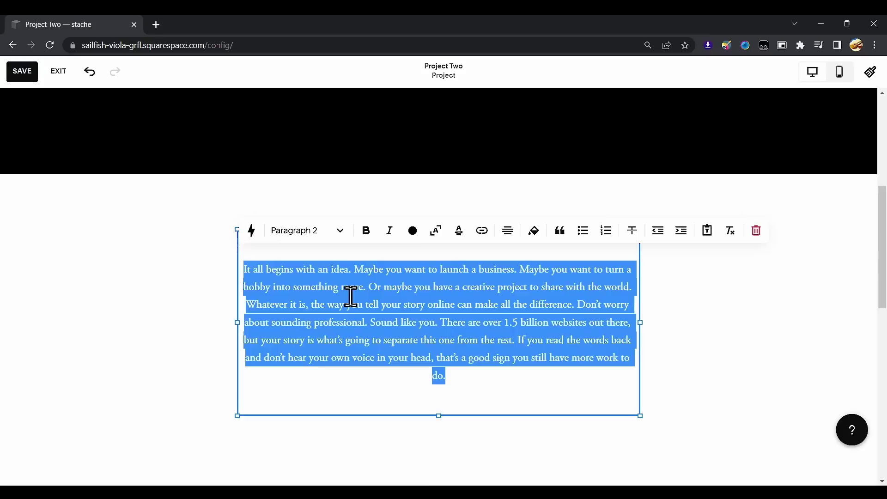
# Step: Replace the placeholder paragraph below the black banner with "Leader of cube cult!"
pyautogui.write('Leader of cube cult!')
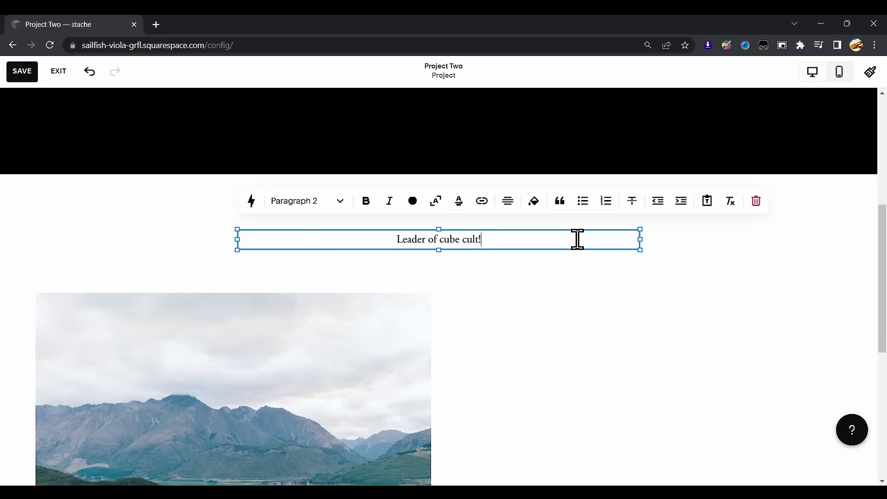
pyautogui.click(480, 334)
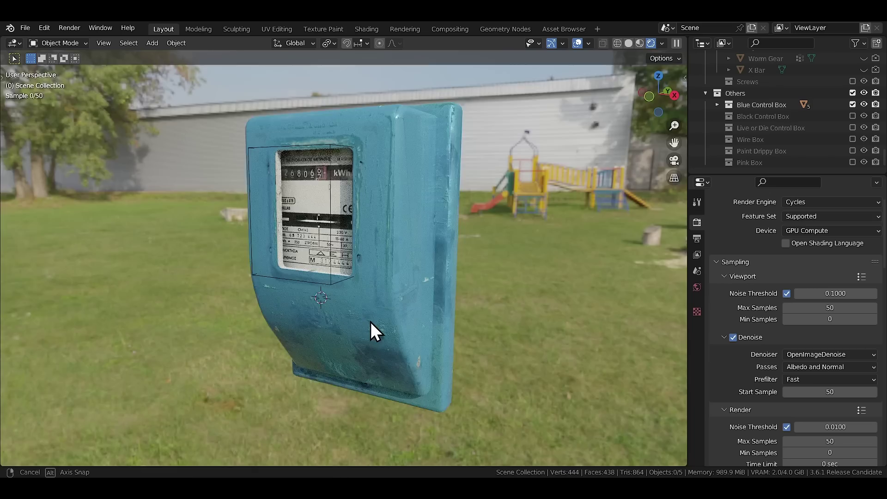
# Step: Switch to Blender and scale the Blue Control Box's UV layout to fit the blue meter box in its photo texture
pyautogui.moveTo(370, 324); pyautogui.dragTo(459, 307, button='middle')
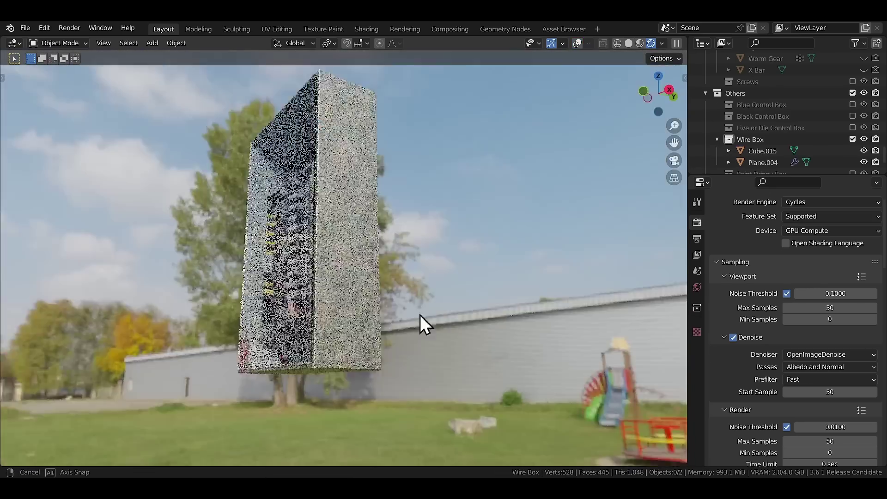
pyautogui.moveTo(420, 314); pyautogui.dragTo(545, 350, button='middle')
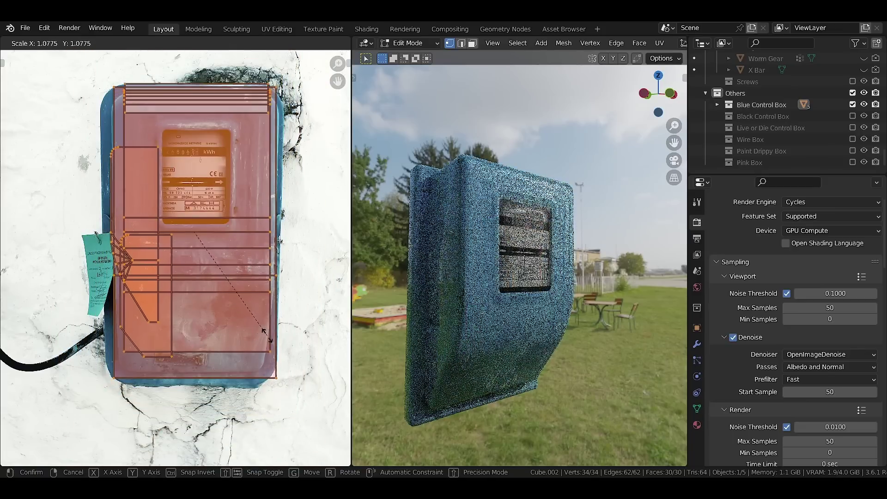
pyautogui.click(264, 332)
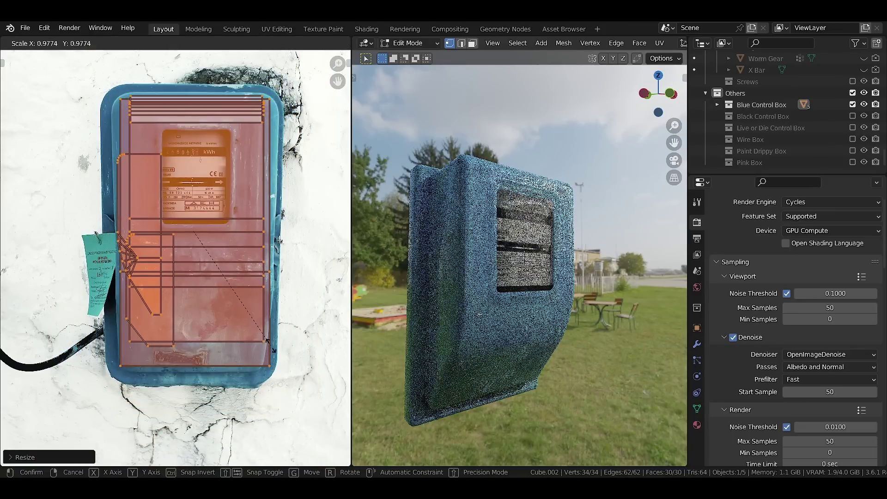
pyautogui.press('Tab')
pyautogui.moveTo(514, 359); pyautogui.dragTo(528, 373, button='middle')
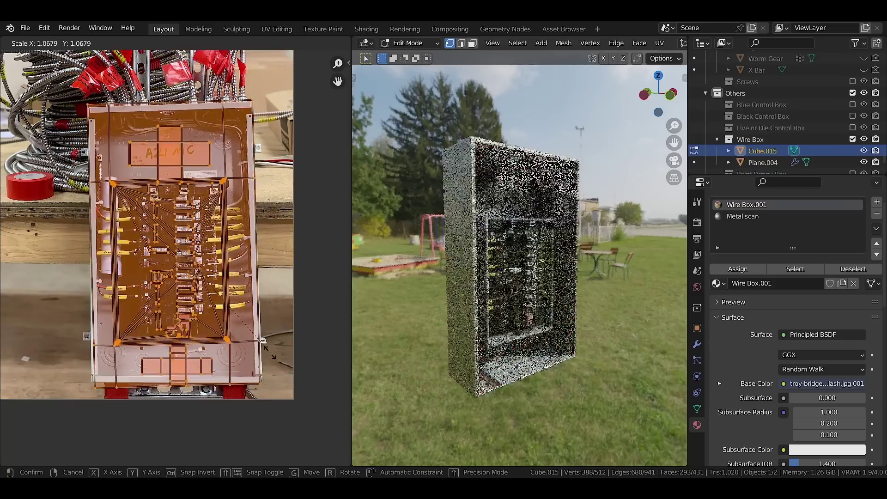
# Step: Scale the Wire Box's selected UVs to match the wiring cabinet in its photo and inspect the model
pyautogui.click(262, 342)
pyautogui.moveTo(545, 342); pyautogui.dragTo(563, 348, button='middle')
pyautogui.scroll(4, 516, 363)
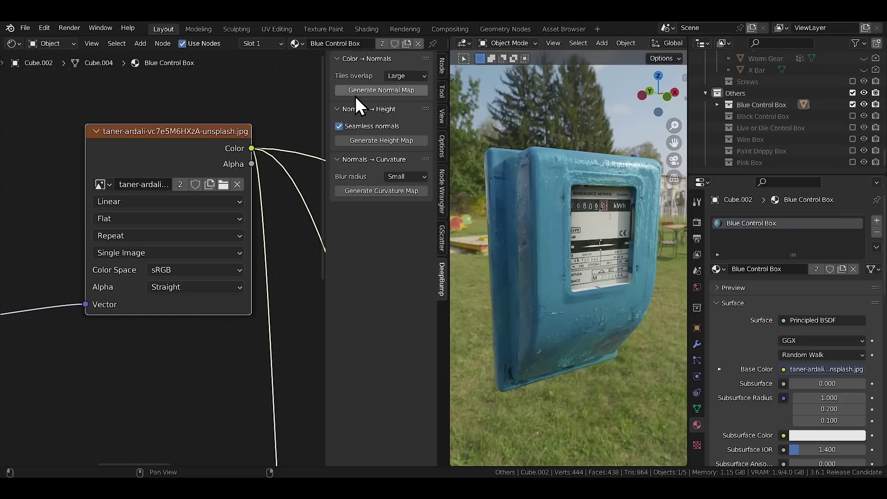
# Step: Generate a normal map from the Blue Control Box's photo texture with DeepBump and preview the normal and height images on the model
pyautogui.click(380, 91)
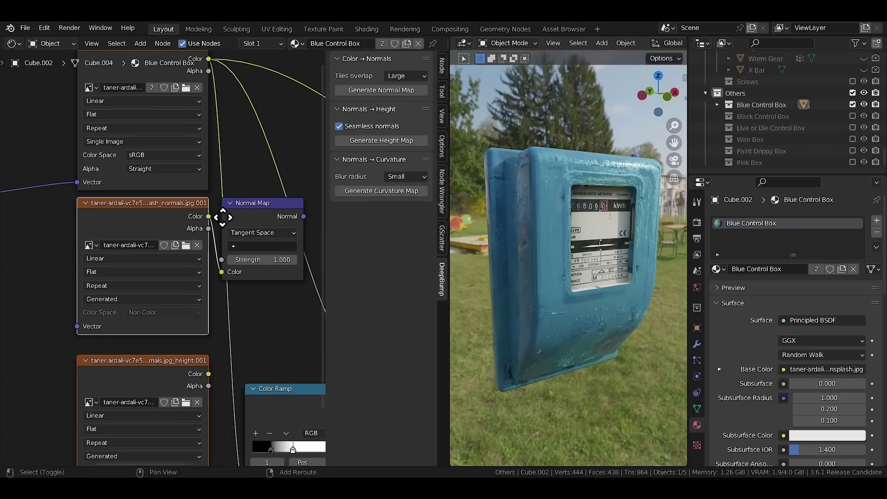
pyautogui.keyDown('ctrl'); pyautogui.keyDown('shift'); pyautogui.click(160, 214); pyautogui.keyUp('shift'); pyautogui.keyUp('ctrl')
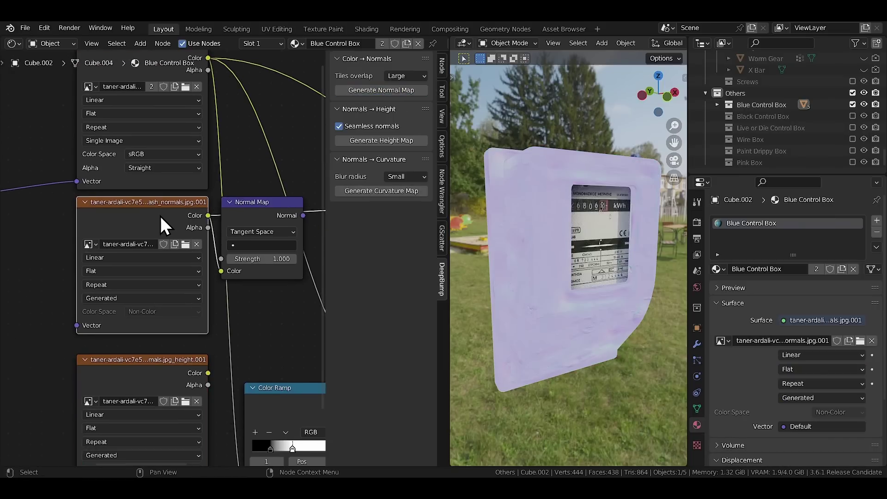
pyautogui.moveTo(160, 215); pyautogui.dragTo(165, 177, button='middle')
pyautogui.keyDown('ctrl'); pyautogui.keyDown('shift'); pyautogui.click(167, 321); pyautogui.keyUp('shift'); pyautogui.keyUp('ctrl')
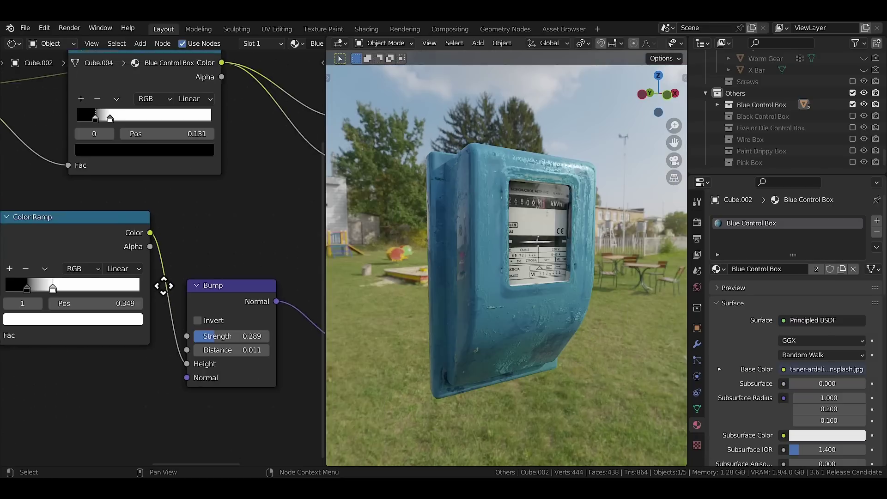
# Step: Increase the Strength of the Bump node in the Blue Control Box material
pyautogui.moveTo(164, 287); pyautogui.dragTo(162, 279, button='middle')
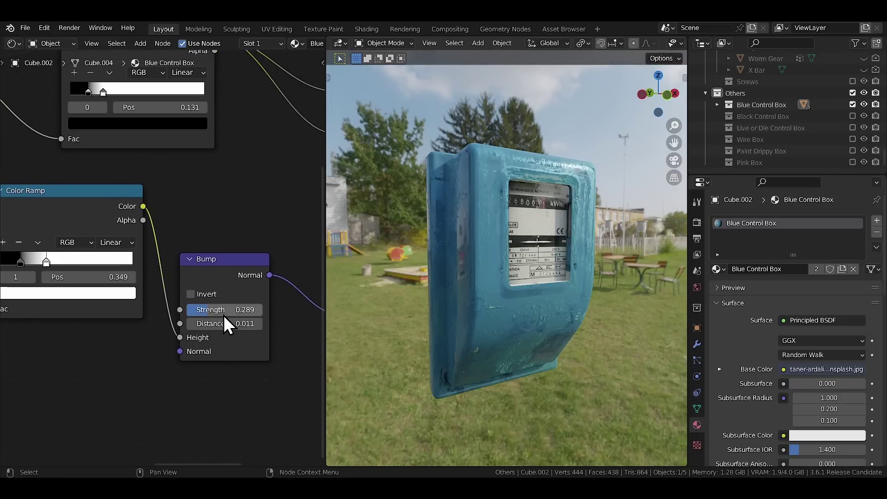
pyautogui.moveTo(217, 309); pyautogui.dragTo(241, 310)
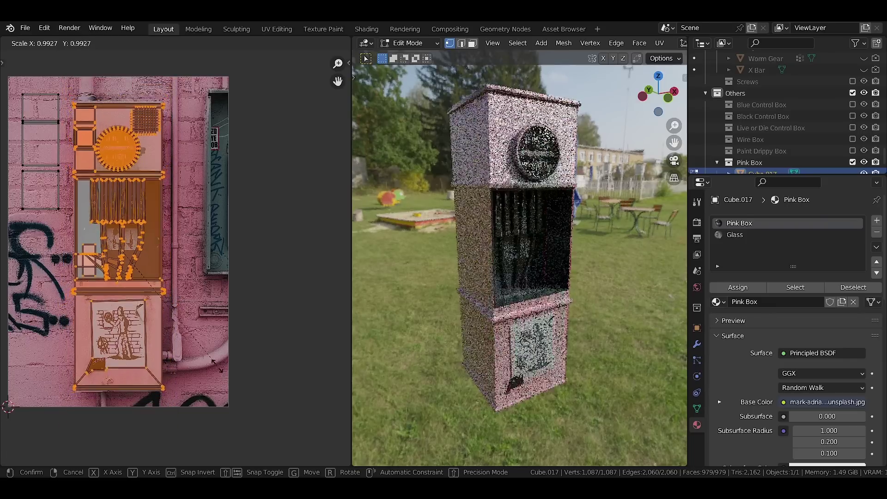
# Step: Scale the Pink Box's selected UVs to fit the pink cabinet in its photo texture
pyautogui.click(229, 380)
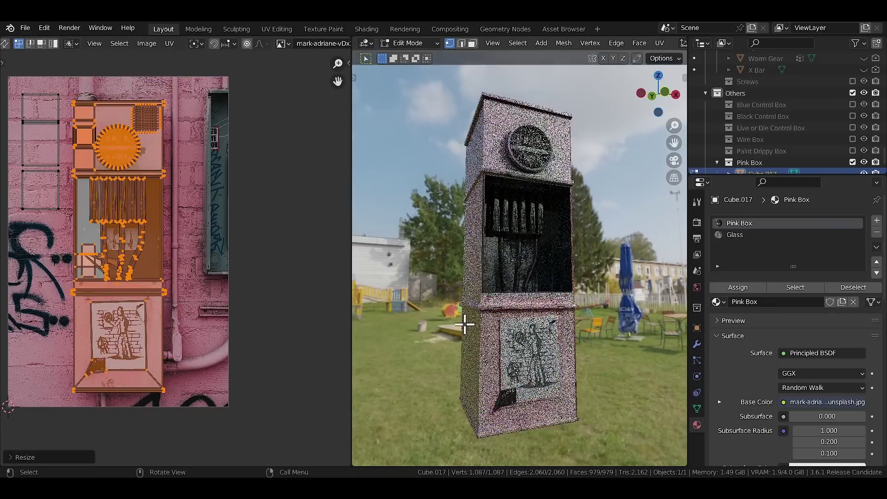
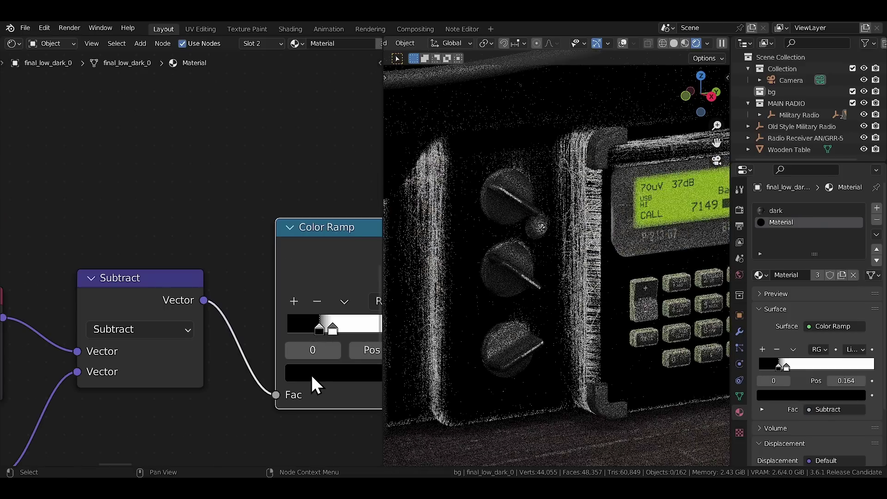
# Step: Move the white stop of the Color Ramp fed by the Subtract node toward the dark end of the gradient
pyautogui.moveTo(331, 331); pyautogui.dragTo(289, 337)
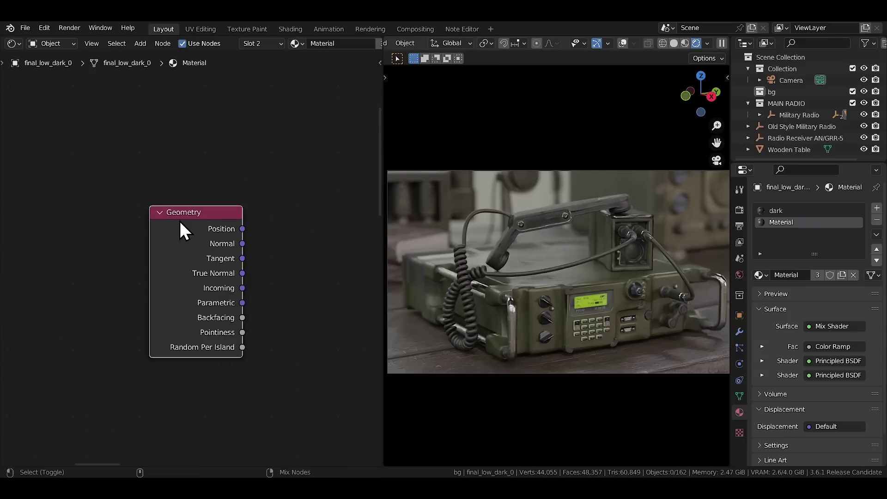
# Step: Preview the Geometry node's Pointiness output on the military radio's surface
pyautogui.keyDown('ctrl'); pyautogui.keyDown('shift'); pyautogui.click(179, 221); pyautogui.keyUp('shift'); pyautogui.keyUp('ctrl')
pyautogui.keyDown('ctrl'); pyautogui.keyDown('shift'); pyautogui.click(179, 220); pyautogui.keyUp('shift'); pyautogui.keyUp('ctrl')
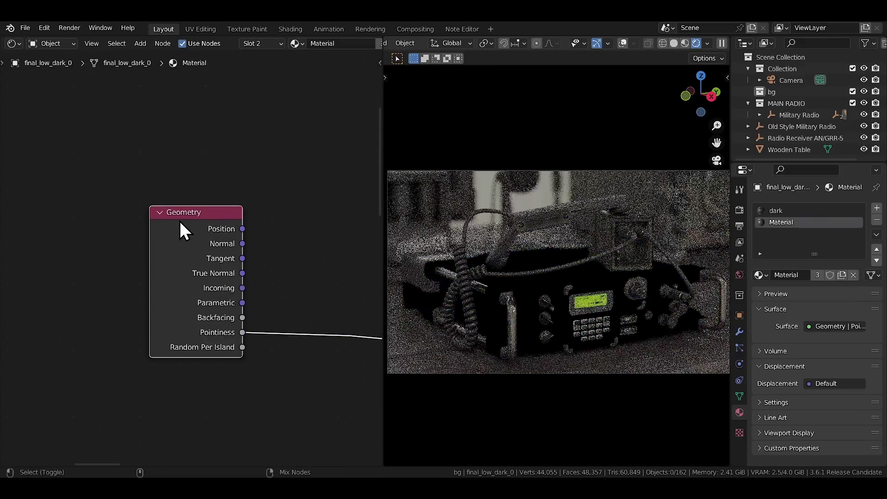
pyautogui.moveTo(257, 242); pyautogui.dragTo(126, 231, button='middle')
# Step: Insert a Color Ramp after the Pointiness output, set its black stop to position 0.531 and inspect the radio's edges up close
pyautogui.press('q')
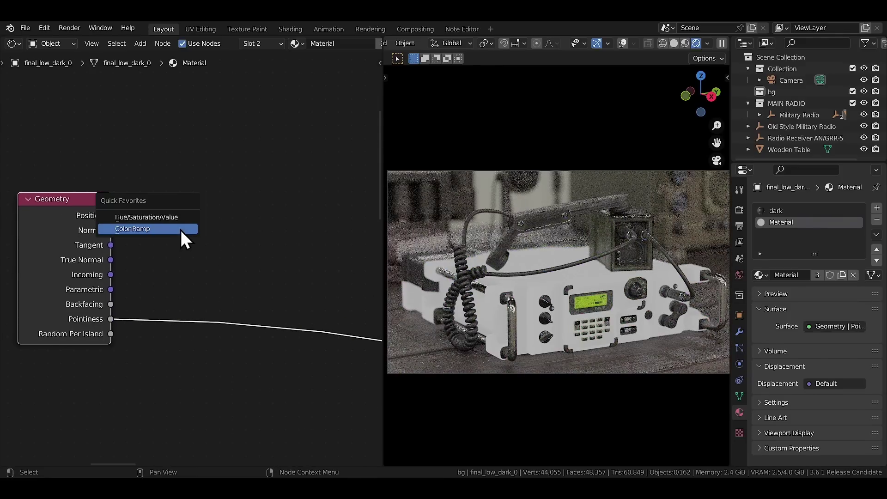
pyautogui.click(181, 230)
pyautogui.click(174, 239)
pyautogui.moveTo(181, 315); pyautogui.dragTo(251, 315)
pyautogui.scroll(2, 513, 328)
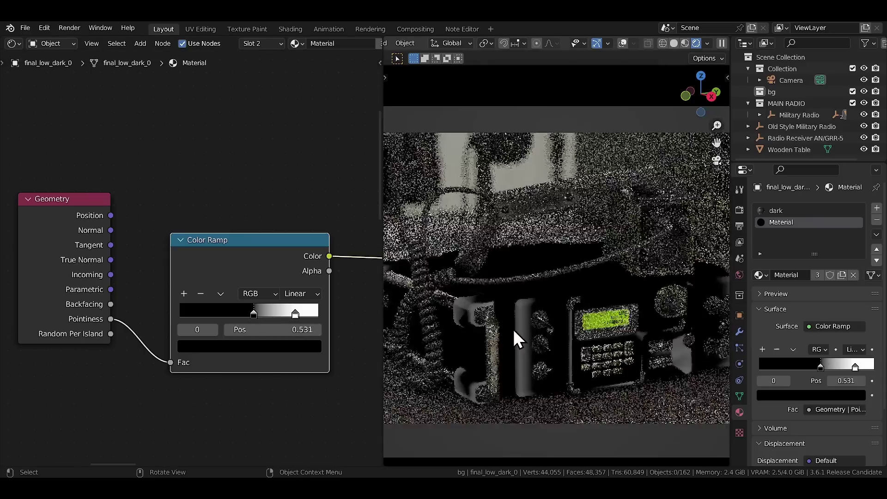
pyautogui.scroll(2, 537, 271)
pyautogui.scroll(2, 579, 243)
pyautogui.scroll(2, 514, 387)
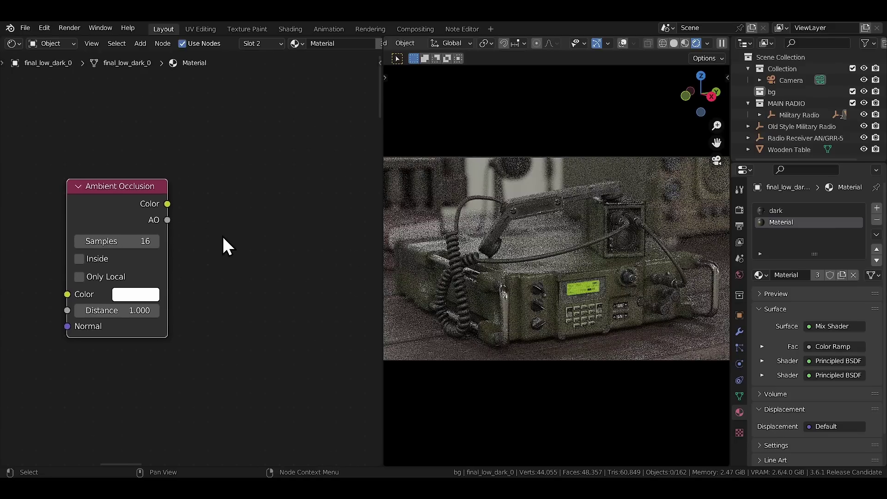
# Step: Preview the Ambient Occlusion node through a newly inserted Color Ramp and move the ramp's black stop toward the middle
pyautogui.keyDown('ctrl'); pyautogui.keyDown('shift'); pyautogui.click(123, 201); pyautogui.keyUp('shift'); pyautogui.keyUp('ctrl')
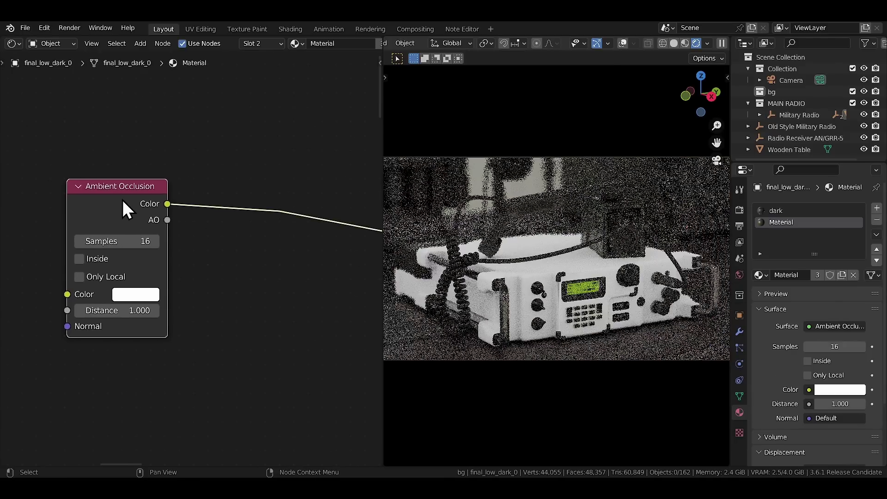
pyautogui.press('F3')
pyautogui.write('color ramp')
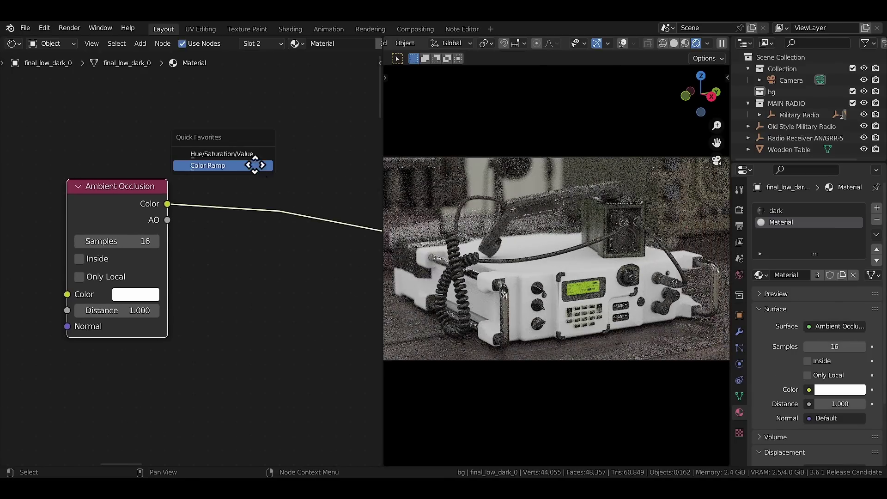
pyautogui.click(217, 164)
pyautogui.click(204, 164)
pyautogui.moveTo(254, 188); pyautogui.dragTo(182, 192, button='middle')
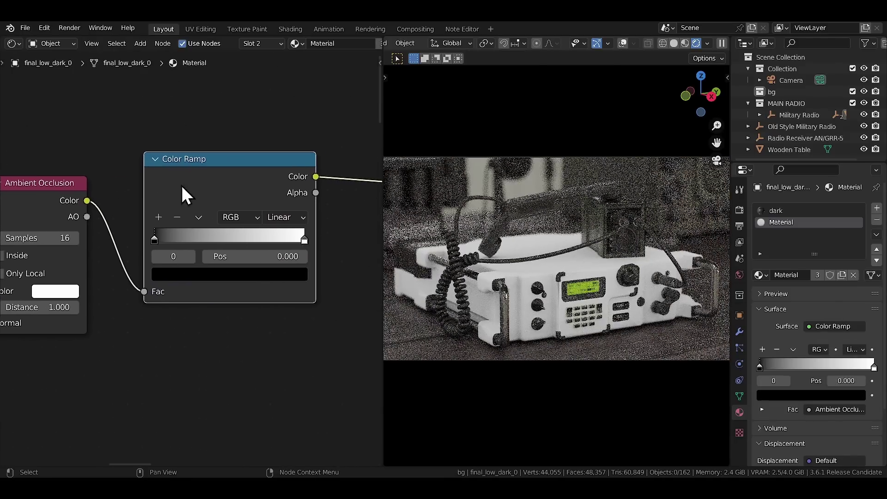
pyautogui.moveTo(156, 236); pyautogui.dragTo(220, 242)
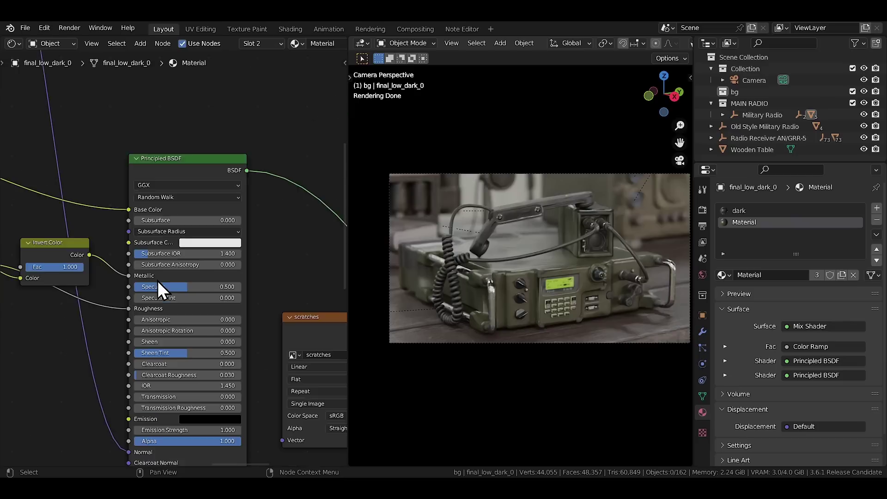
# Step: Select all nodes in the military radio's material node tree, with the whole tree in view
pyautogui.scroll(-5, 157, 281)
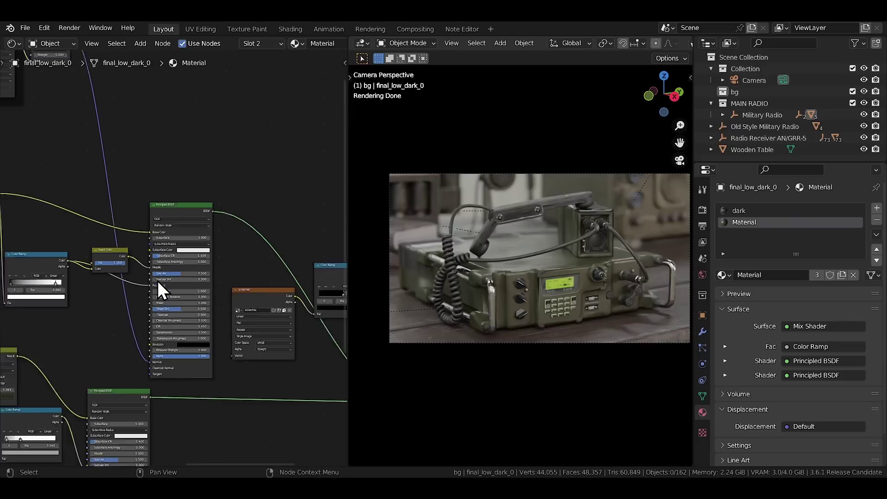
pyautogui.scroll(-6, 157, 281)
pyautogui.press('a')
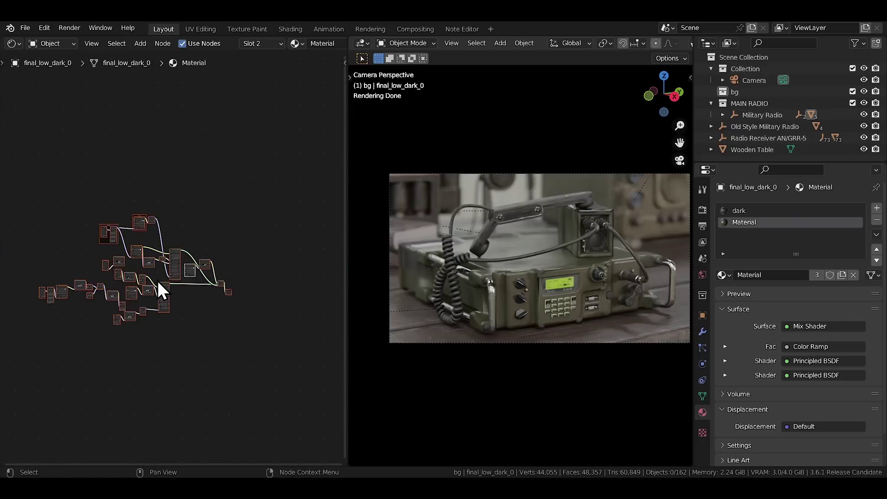
# Step: Delete all nodes of the radio's material and add an Image Texture node with a new blank image named scratches
pyautogui.press('x')
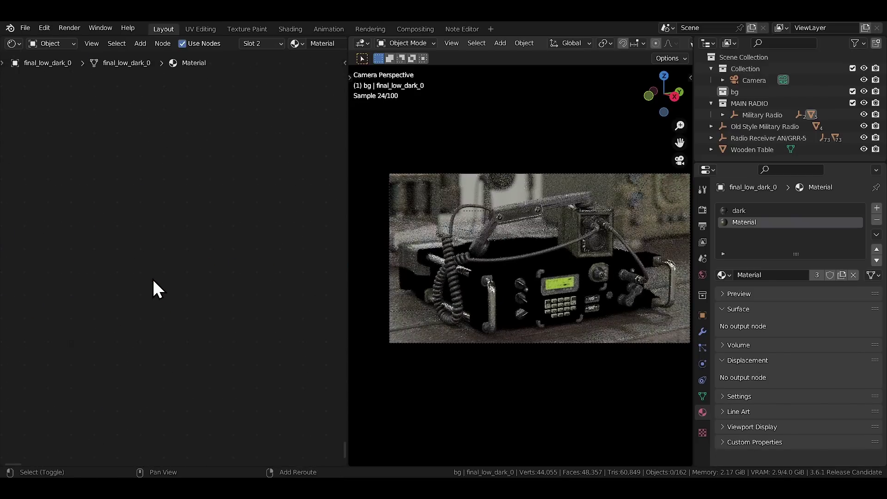
pyautogui.hotkey('shift', 'a')
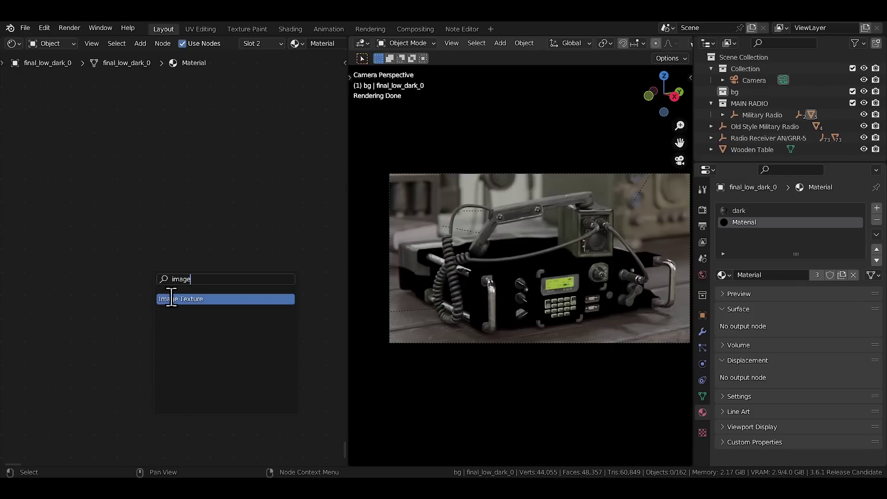
pyautogui.write('image')
pyautogui.click(171, 299)
pyautogui.click(114, 238)
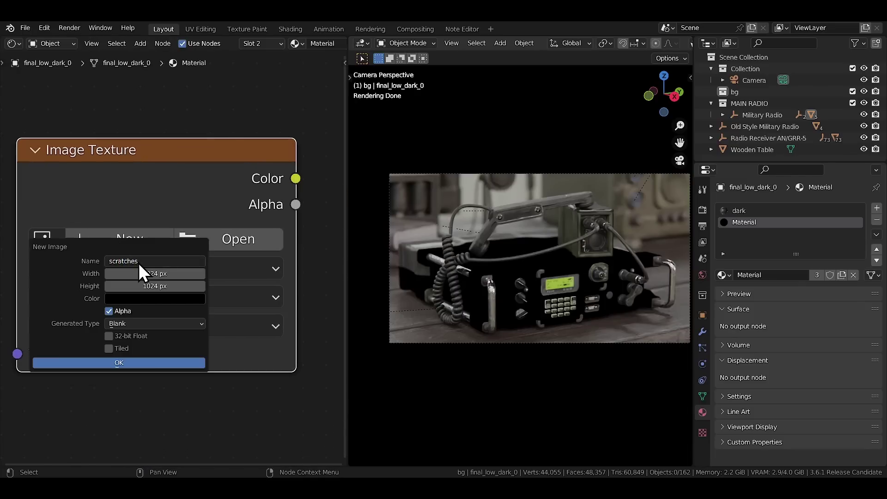
pyautogui.press('Return')
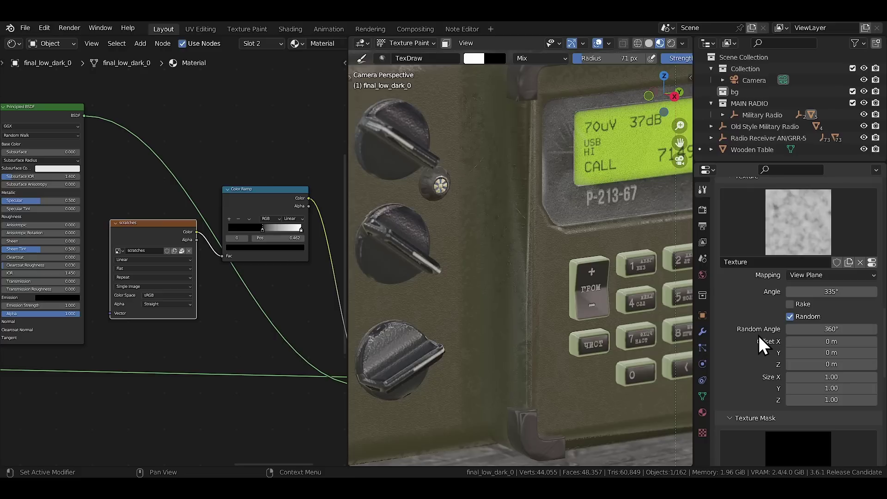
# Step: Change the paint brush's texture mask to the checker pattern and inspect the radio's painted edges and corners up close
pyautogui.scroll(-5, 762, 341)
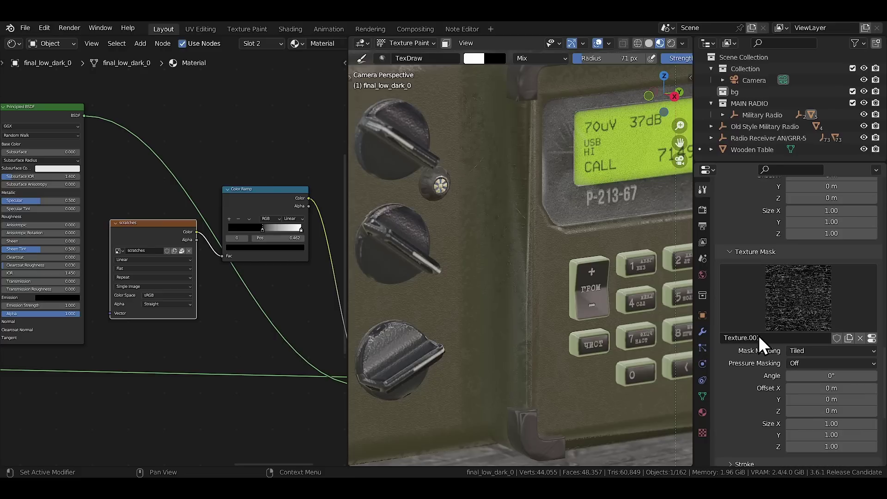
pyautogui.click(798, 274)
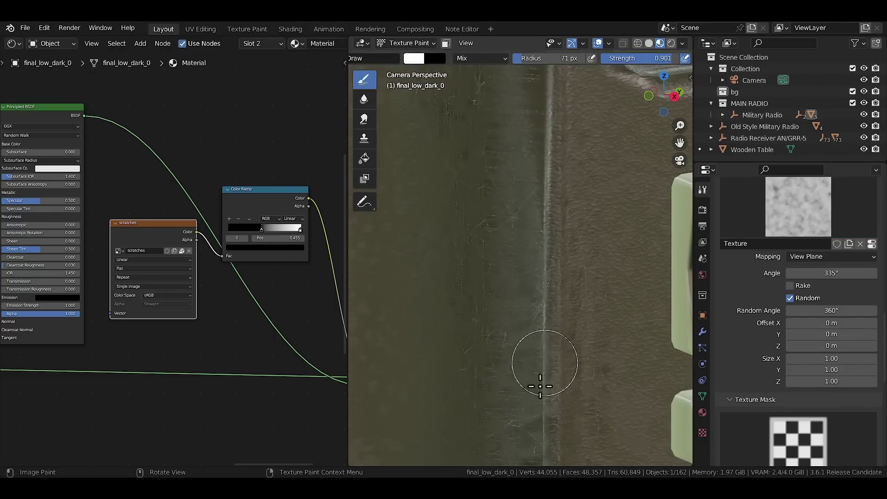
pyautogui.moveTo(540, 386); pyautogui.dragTo(466, 313, button='middle')
pyautogui.moveTo(614, 300); pyautogui.dragTo(516, 209, button='middle')
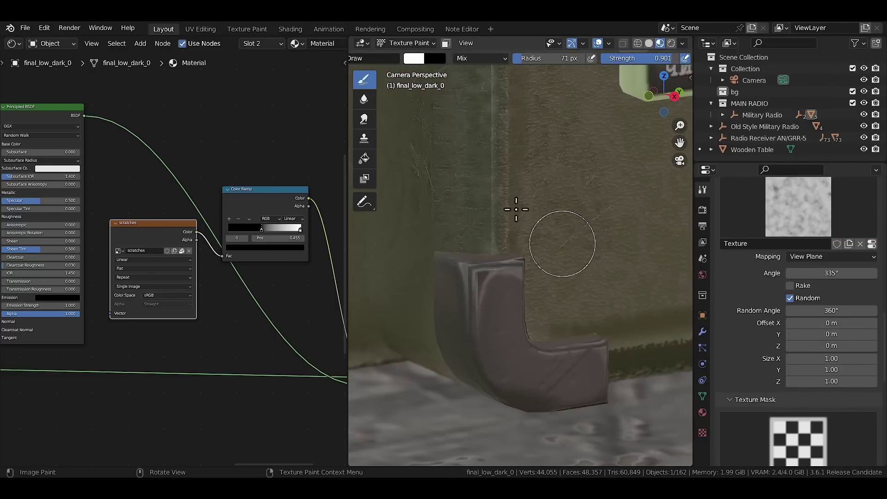
pyautogui.moveTo(671, 291); pyautogui.dragTo(640, 299, button='middle')
pyautogui.moveTo(504, 185); pyautogui.dragTo(551, 186, button='middle')
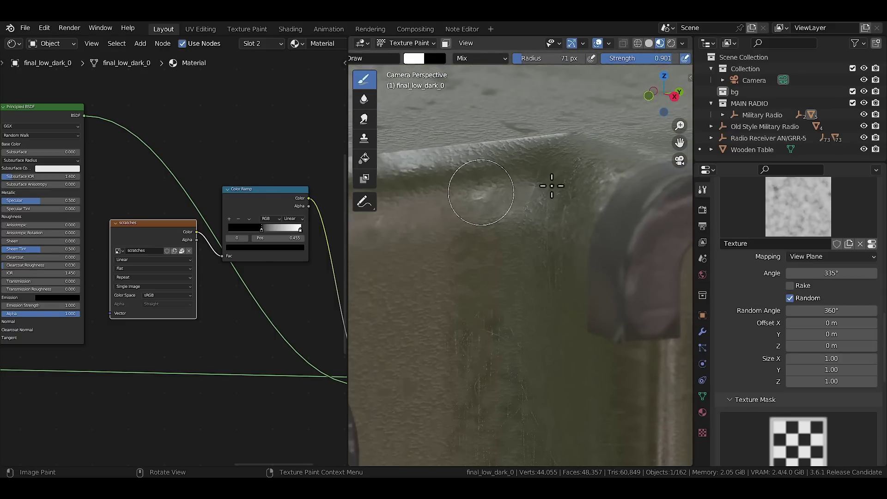
pyautogui.moveTo(449, 215); pyautogui.dragTo(402, 243, button='middle')
pyautogui.moveTo(533, 152); pyautogui.dragTo(509, 215, button='middle')
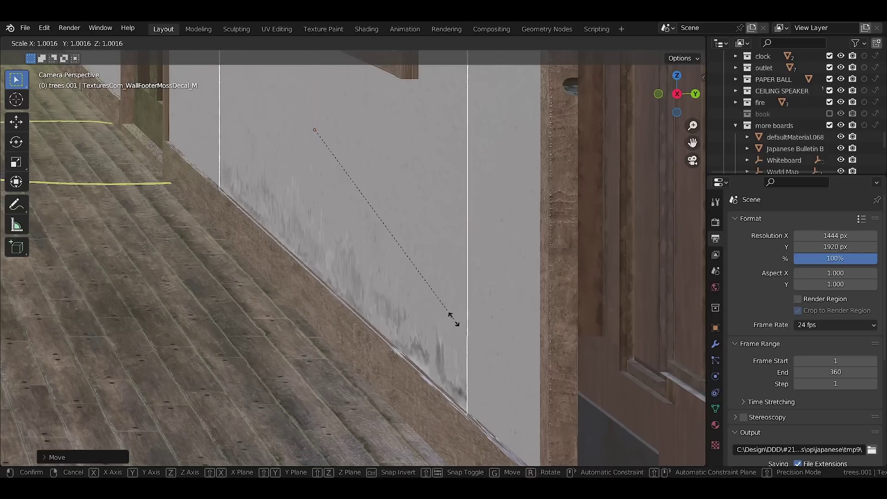
# Step: Stretch the moss decal at the wall's foot to about 1.3 and the ceiling patch decal to about 1.17 along global X
pyautogui.press('x')
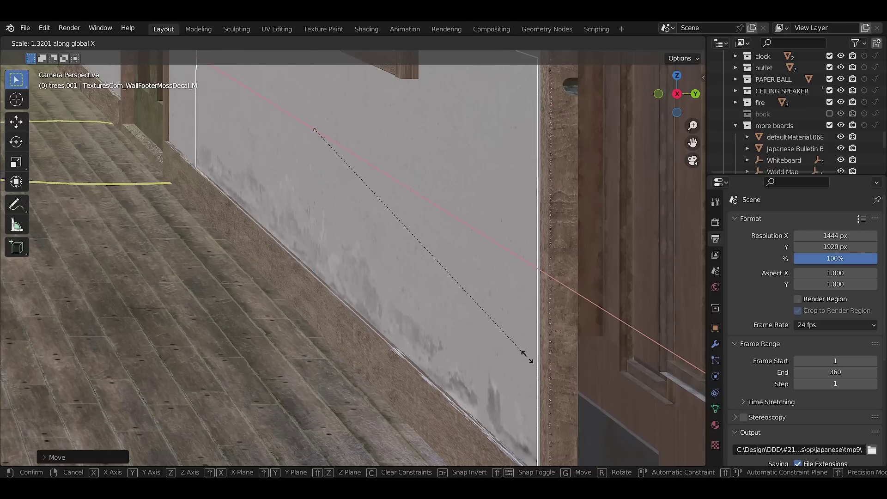
pyautogui.click(513, 347)
pyautogui.press('s')
pyautogui.press('x')
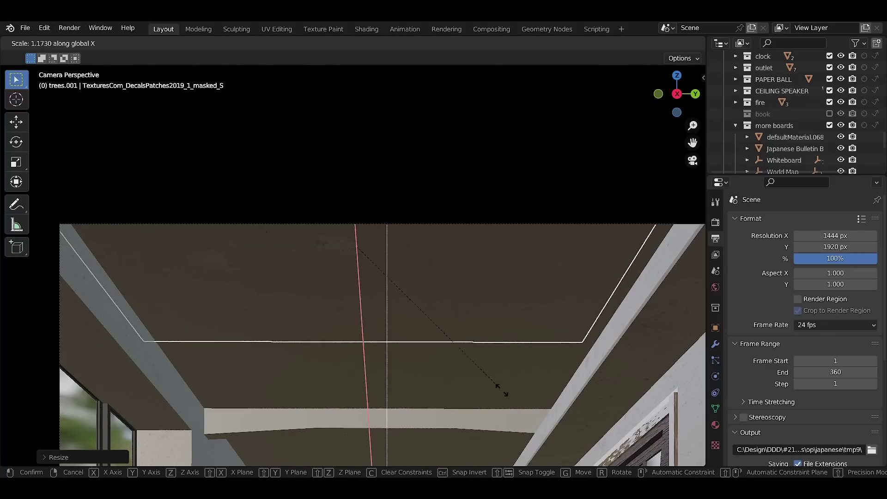
pyautogui.click(502, 389)
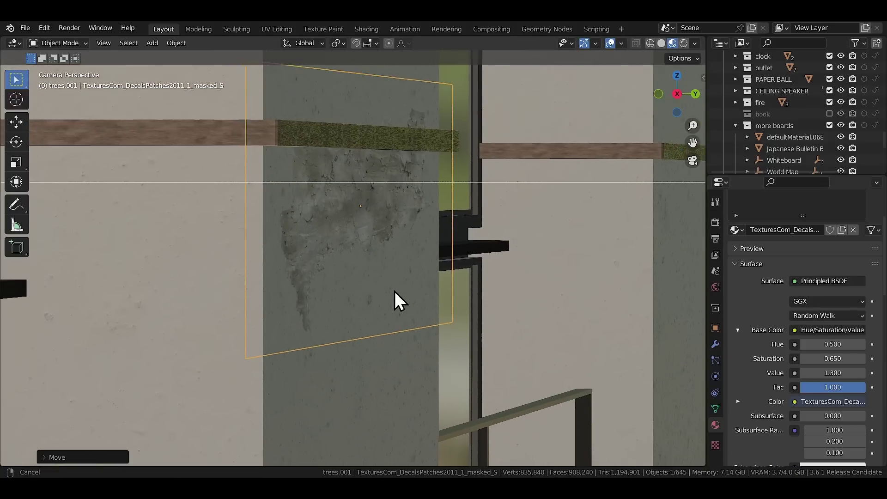
# Step: Move the dirt patch decal on the grey pillar slightly along global Z and scale it along X
pyautogui.press('g')
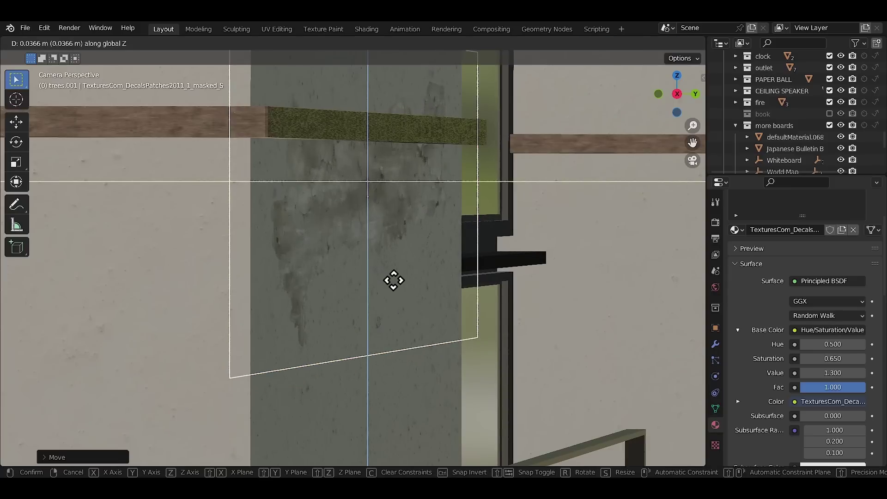
pyautogui.click(400, 295)
pyautogui.press('s')
pyautogui.press('x')
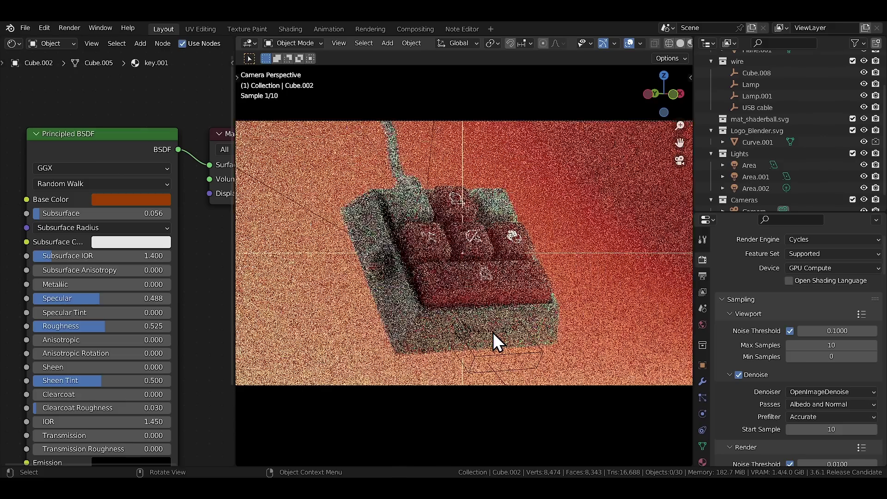
# Step: Examine the Subsurface settings on the keypad's white parts: the case, side knob, cable base and white key
pyautogui.click(406, 326)
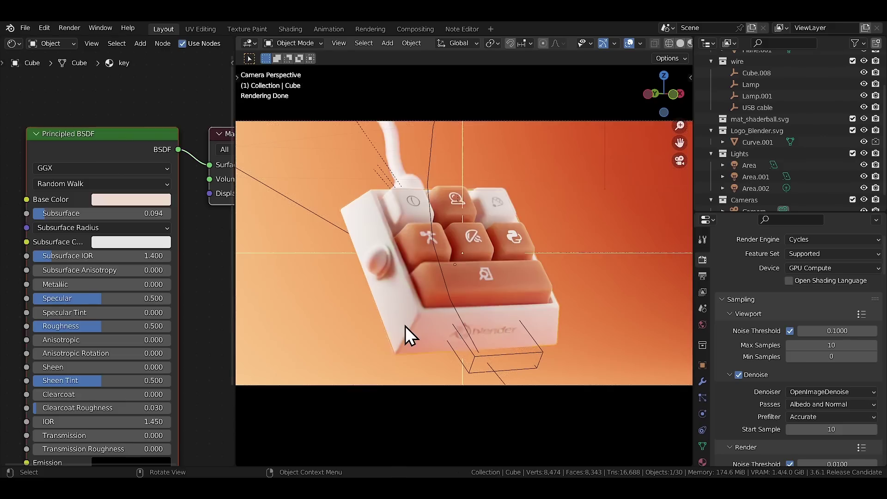
pyautogui.click(462, 280)
pyautogui.click(376, 262)
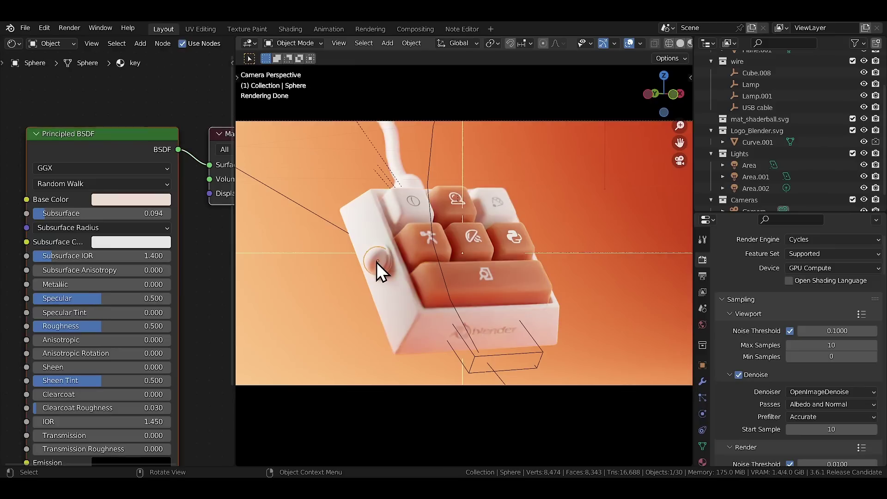
pyautogui.click(462, 245)
pyautogui.click(409, 183)
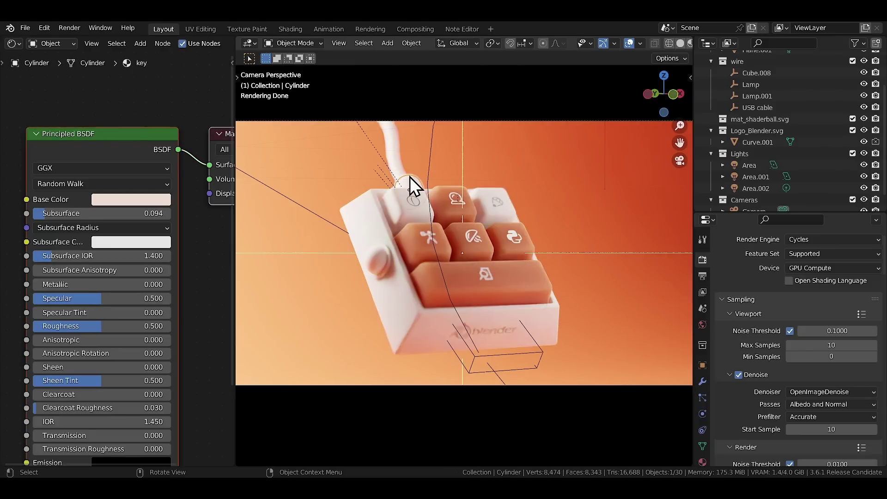
pyautogui.click(442, 205)
pyautogui.click(400, 209)
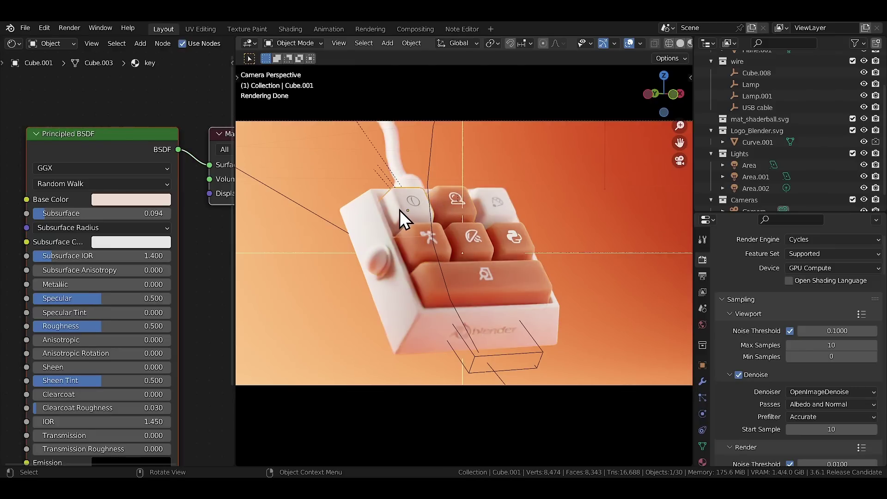
# Step: Try a Subsurface value of 0.136 on the wide orange key's material, and settle on 0.074
pyautogui.click(418, 276)
pyautogui.moveTo(43, 215); pyautogui.dragTo(60, 215)
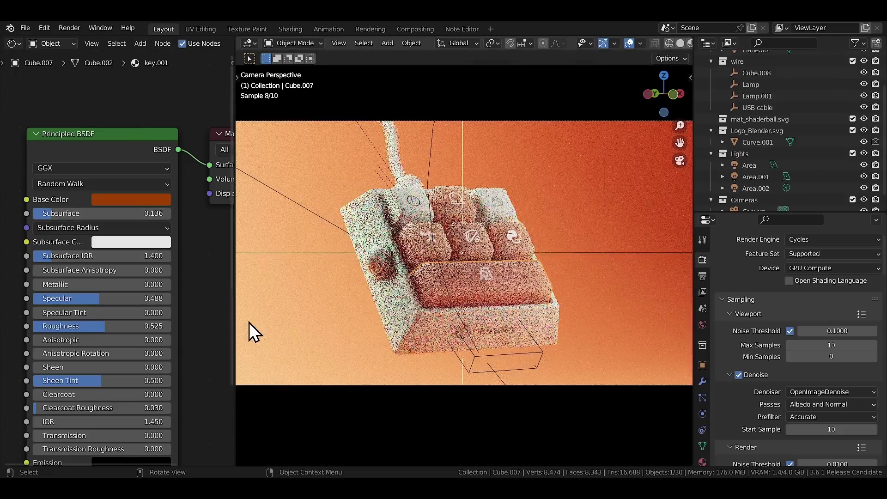
pyautogui.moveTo(58, 217); pyautogui.dragTo(46, 218)
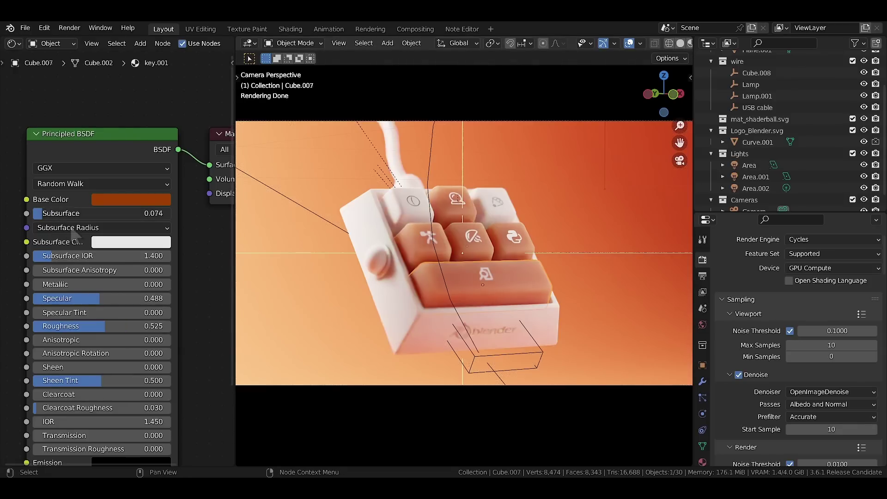
# Step: Try Random Walk (Fixed Radius) as the orange key material's subsurface method and switch it to Christensen-Burley
pyautogui.click(66, 188)
pyautogui.click(65, 210)
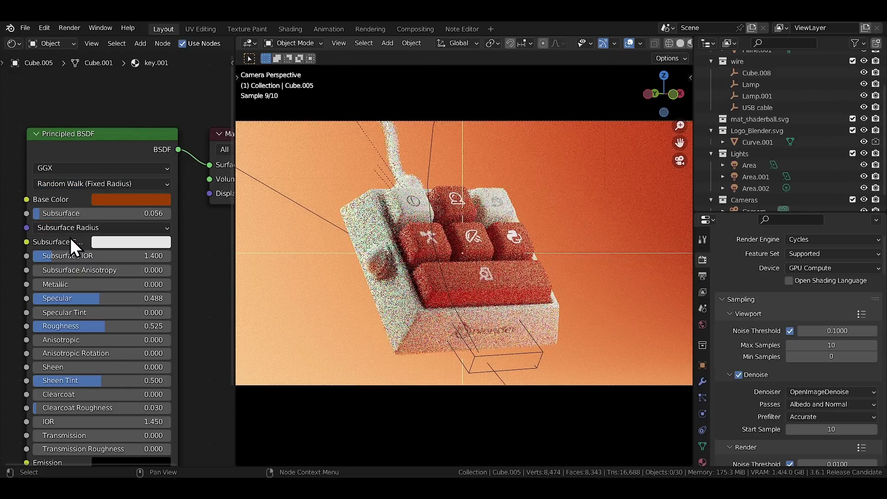
pyautogui.click(69, 185)
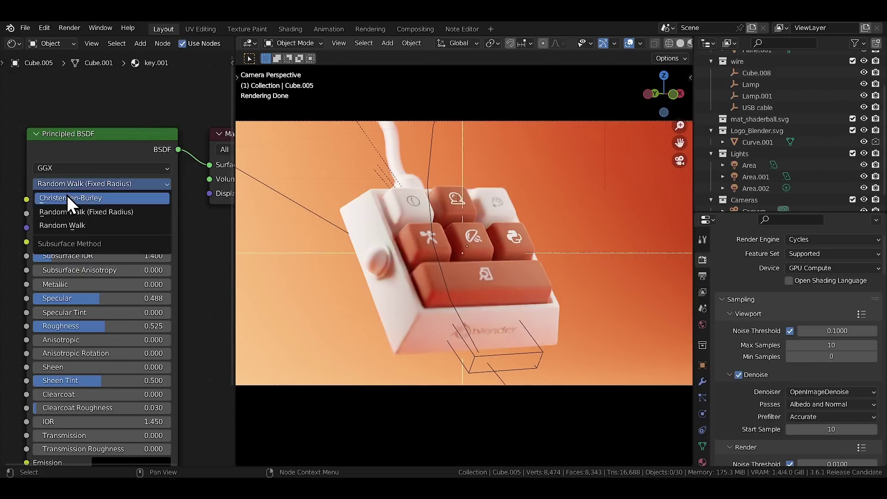
pyautogui.click(68, 197)
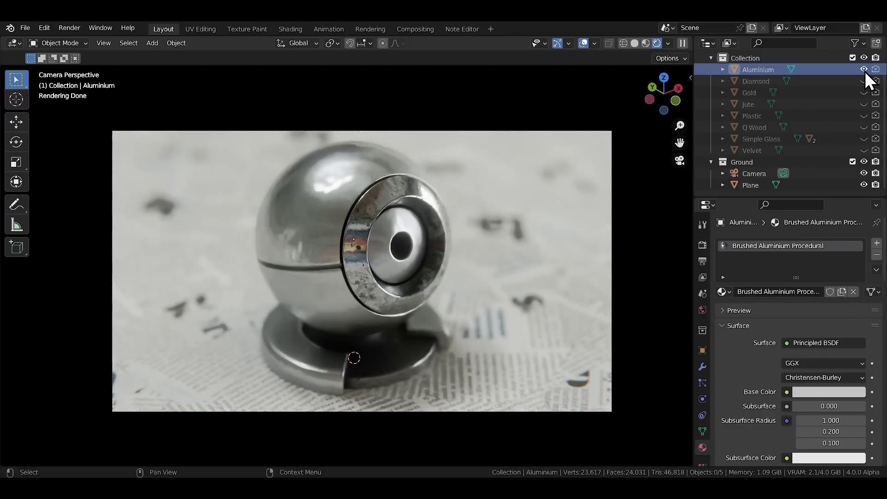
# Step: Compare the material balls by showing Diamond, Gold, Jute, Plastic, Q Wood and Simple Glass one at a time in place of Aluminium
pyautogui.click(864, 70)
pyautogui.click(864, 81)
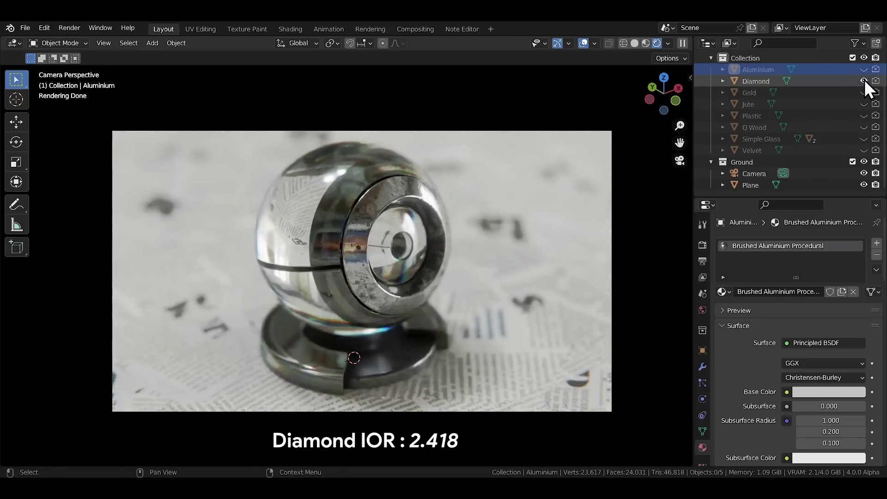
pyautogui.click(864, 81)
pyautogui.click(863, 93)
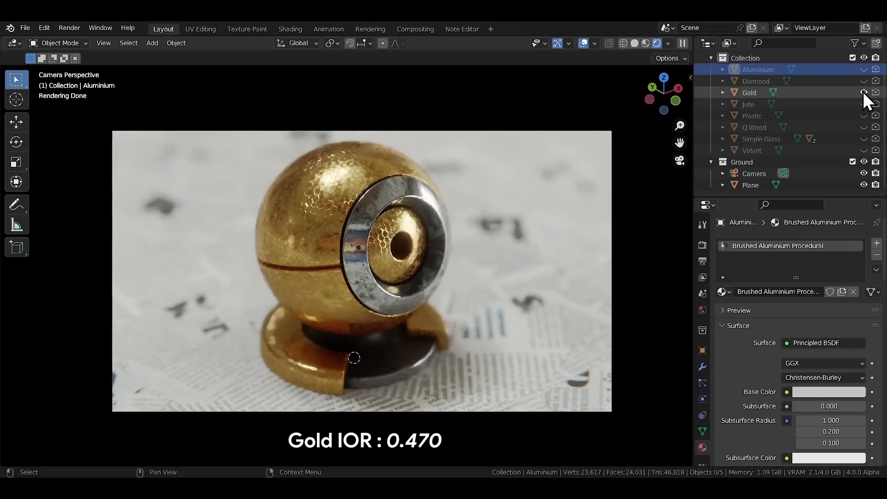
pyautogui.click(863, 92)
pyautogui.click(864, 104)
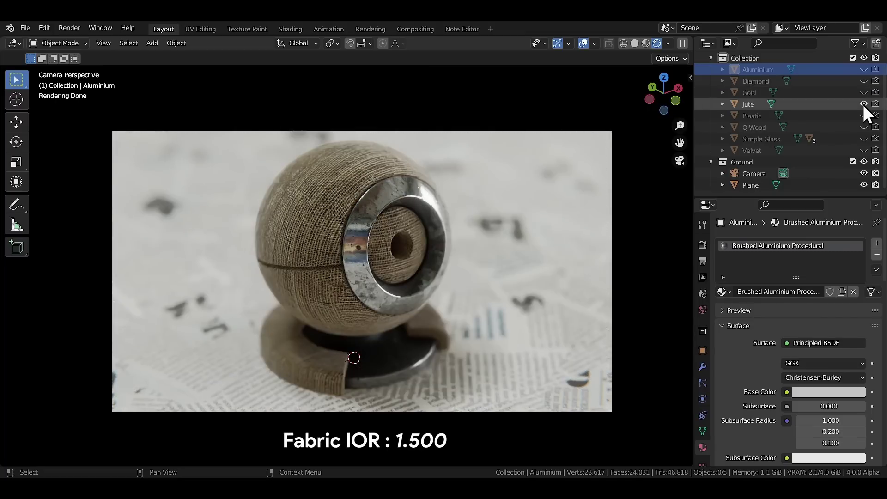
pyautogui.click(863, 104)
pyautogui.click(864, 115)
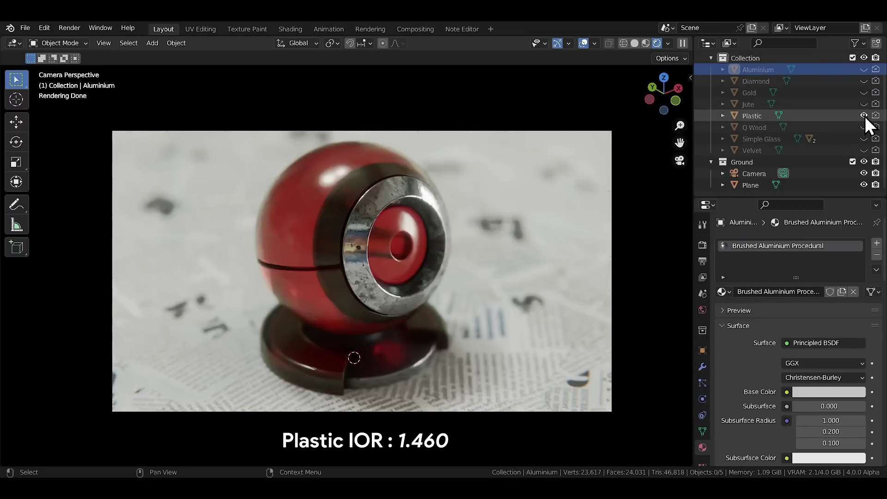
pyautogui.click(864, 116)
pyautogui.click(862, 127)
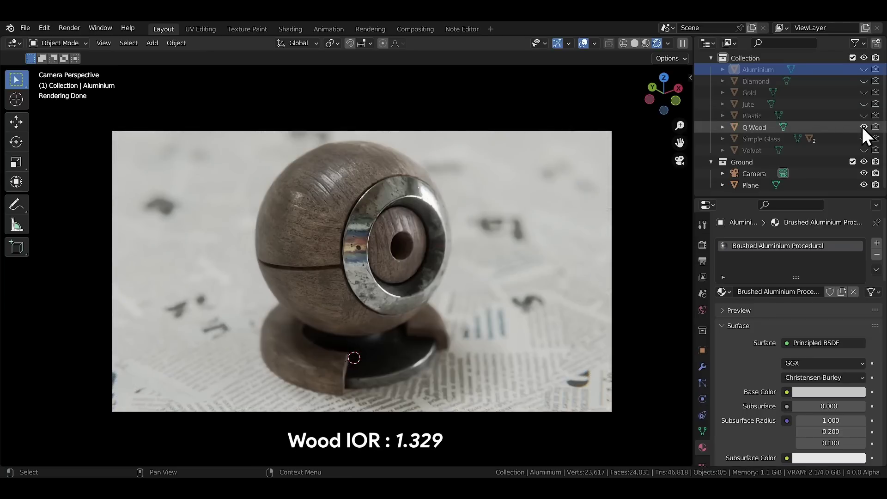
pyautogui.click(862, 127)
pyautogui.click(862, 136)
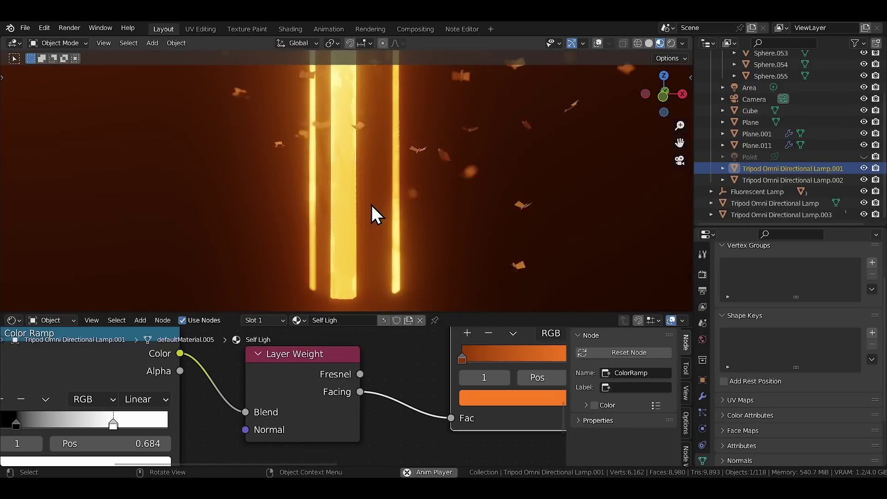
# Step: Reposition the Layer Weight node in the lamp's emissive material and raise its Blend value
pyautogui.click(306, 375)
pyautogui.press('g')
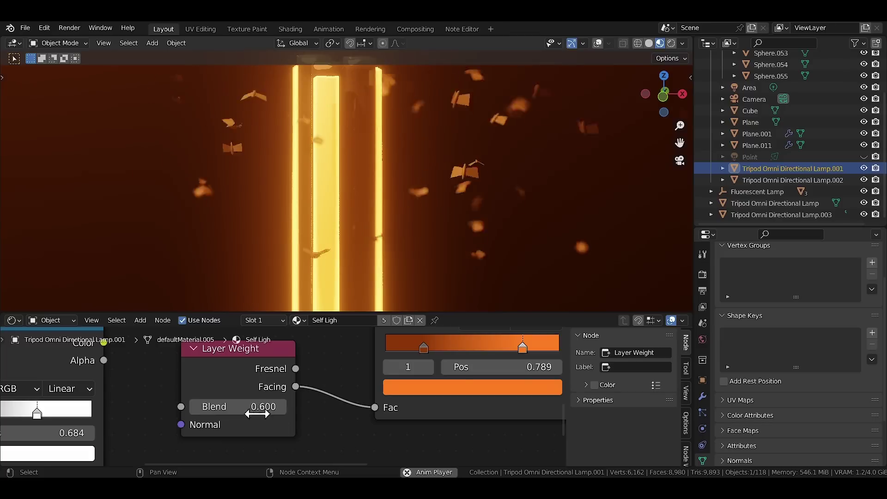
pyautogui.moveTo(238, 407); pyautogui.dragTo(262, 407)
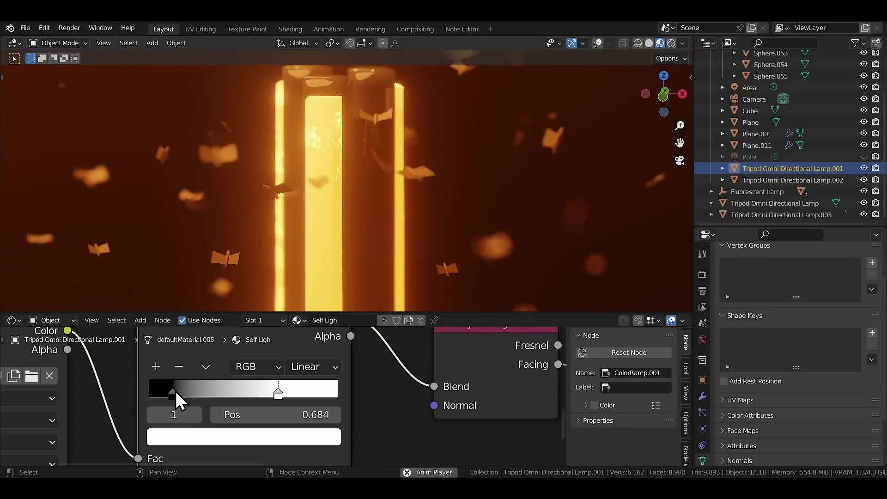
# Step: Set the black stop of the Color Ramp feeding Layer Weight to 0.058 and pull its white stop closer to it
pyautogui.moveTo(175, 391); pyautogui.dragTo(161, 396)
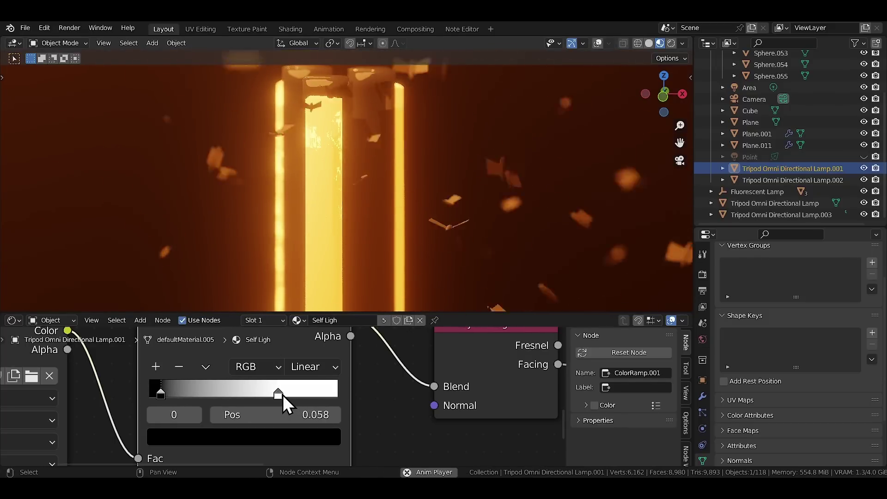
pyautogui.moveTo(283, 395); pyautogui.dragTo(246, 400)
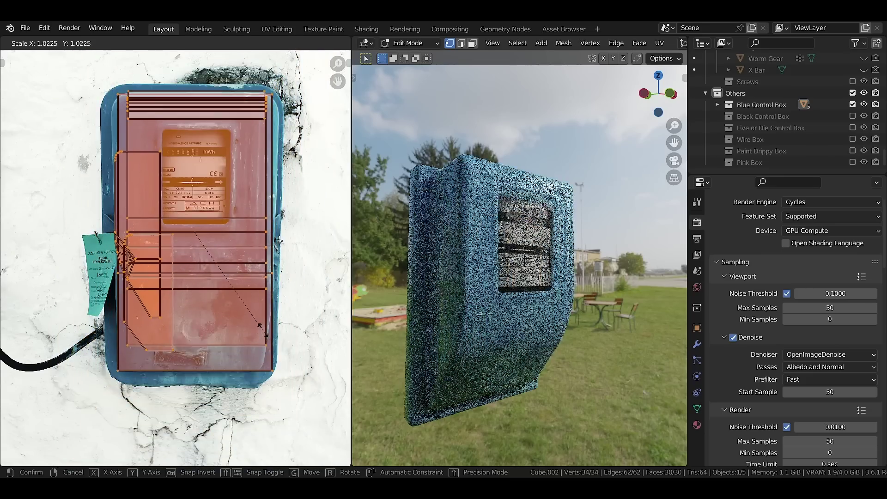
# Step: Scale the blue control box's UV islands up slightly, to about 1.02, over the meter photo
pyautogui.click(264, 331)
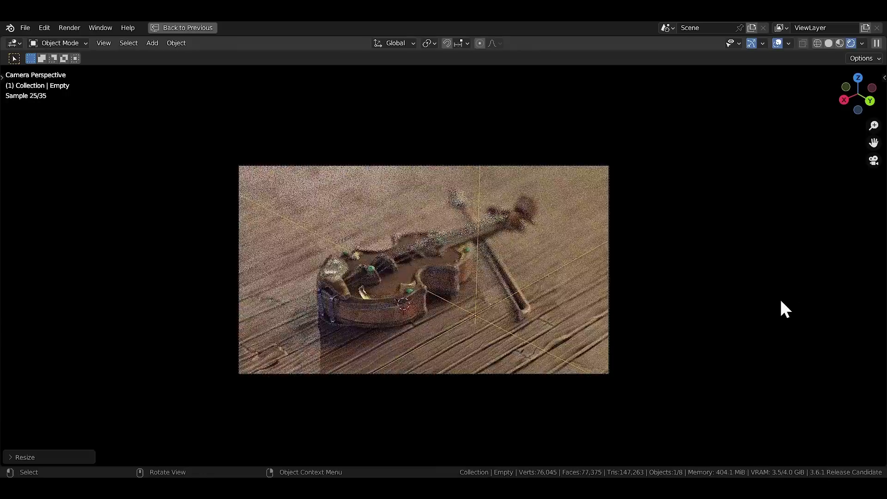
pyautogui.scroll(2, 780, 297)
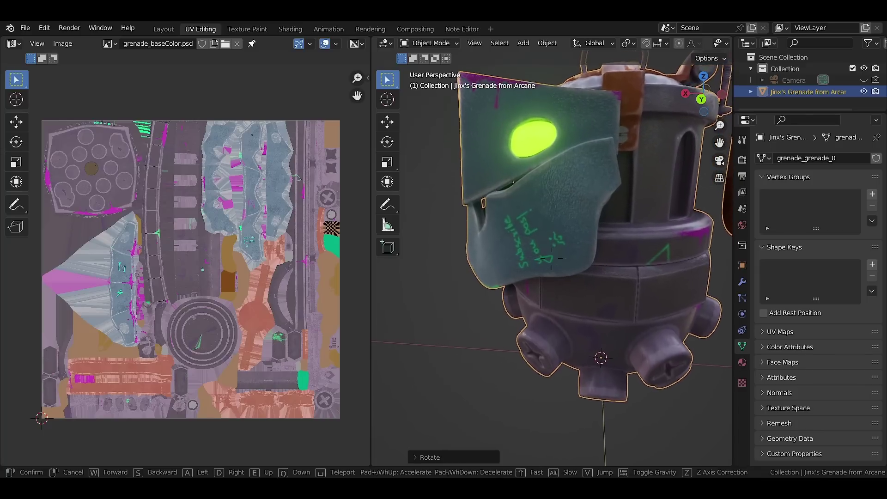
pyautogui.press('w')
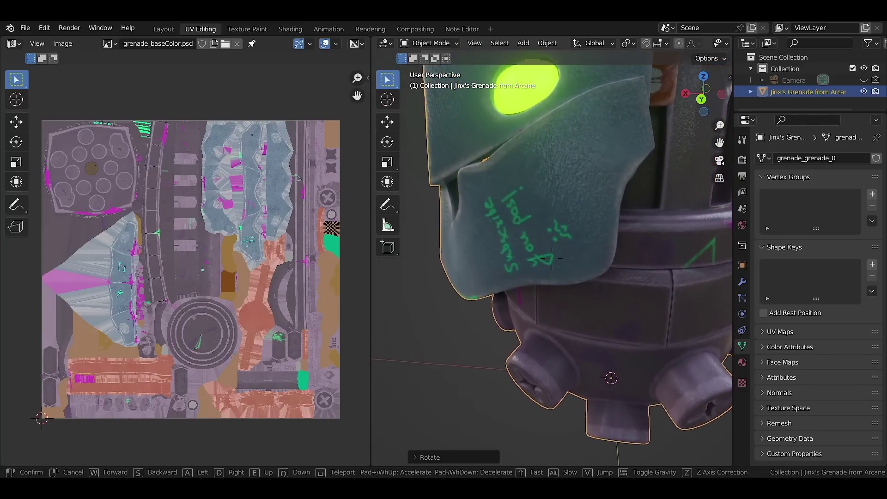
pyautogui.press('w')
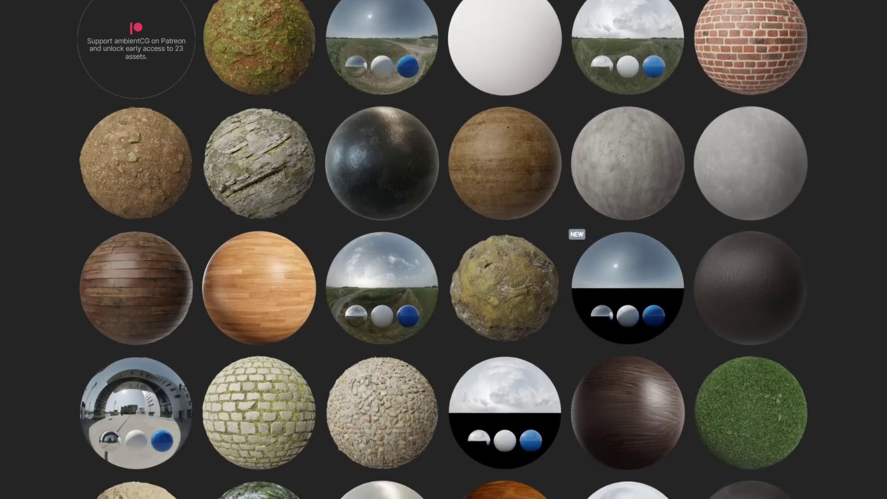
# Step: Choose a material from the Exterior category of Realtime Materials for the Glykon statue
pyautogui.click(602, 93)
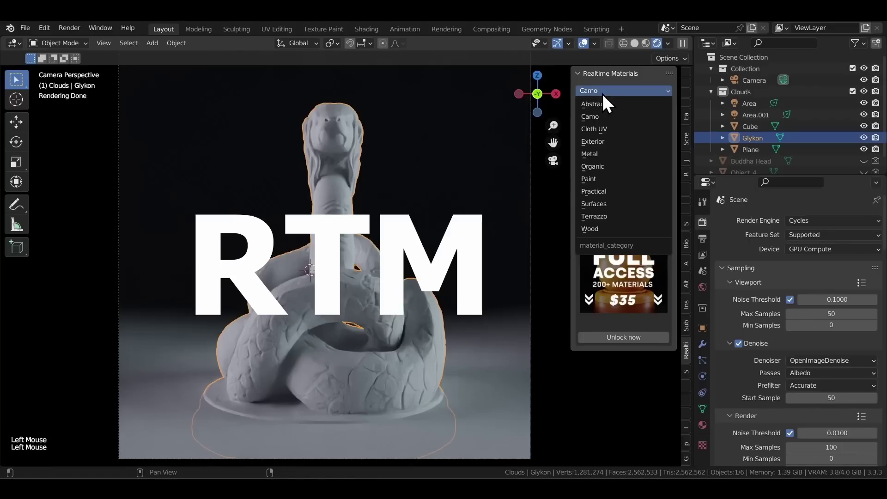
pyautogui.click(601, 142)
pyautogui.click(617, 153)
pyautogui.click(550, 221)
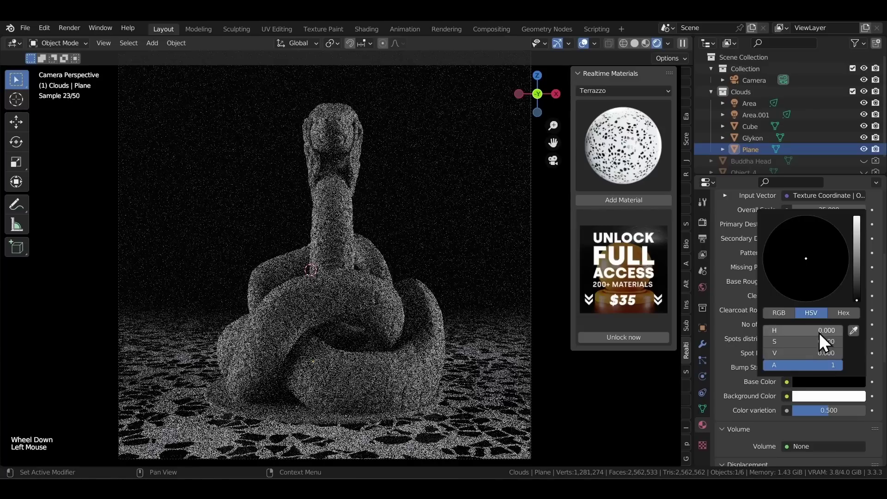
# Step: Raise the hue of the Base Color in the floor plane's terrazzo material
pyautogui.moveTo(819, 332); pyautogui.dragTo(845, 333)
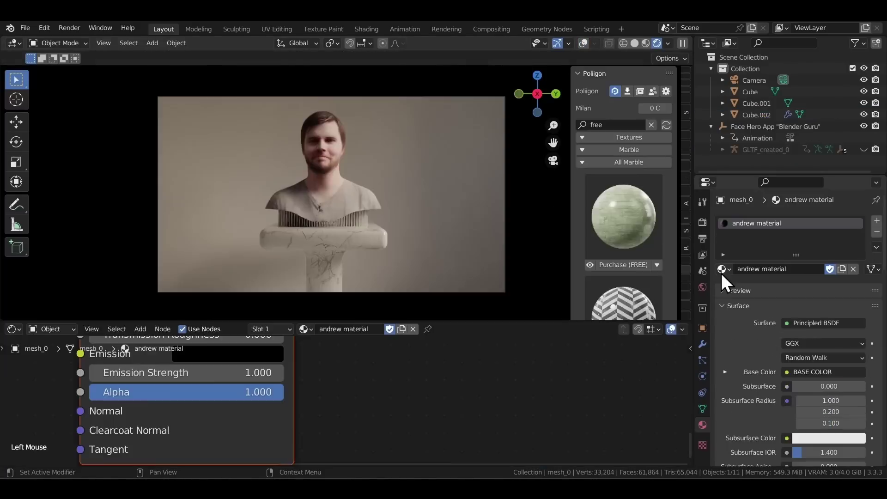
# Step: Replace the bust's material with Plaster17_1K
pyautogui.click(723, 269)
pyautogui.write('Pla')
pyautogui.click(742, 288)
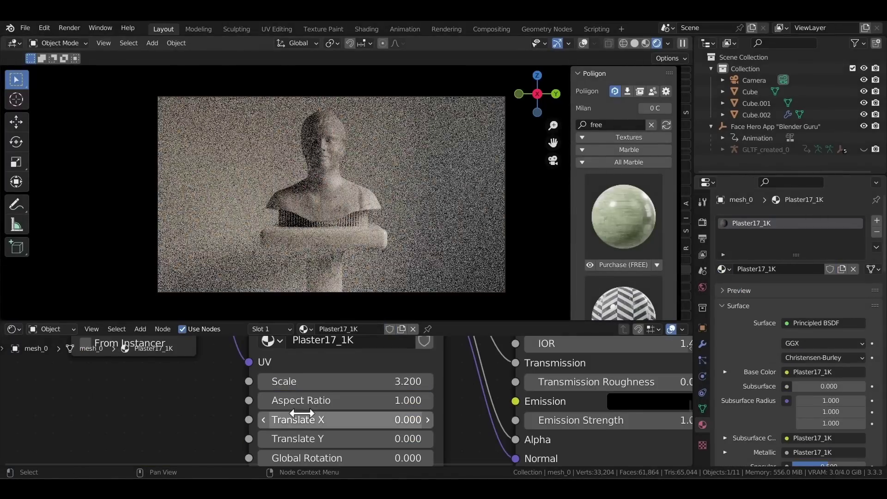
# Step: Set the Plaster17_1K group node's Global Rotation to 0.290 and its Scale to about 2.56
pyautogui.scroll(3, 332, 378)
pyautogui.keyDown('shift'); pyautogui.moveTo(370, 371); pyautogui.dragTo(351, 372); pyautogui.keyUp('shift')
pyautogui.moveTo(375, 433); pyautogui.dragTo(370, 396, button='middle')
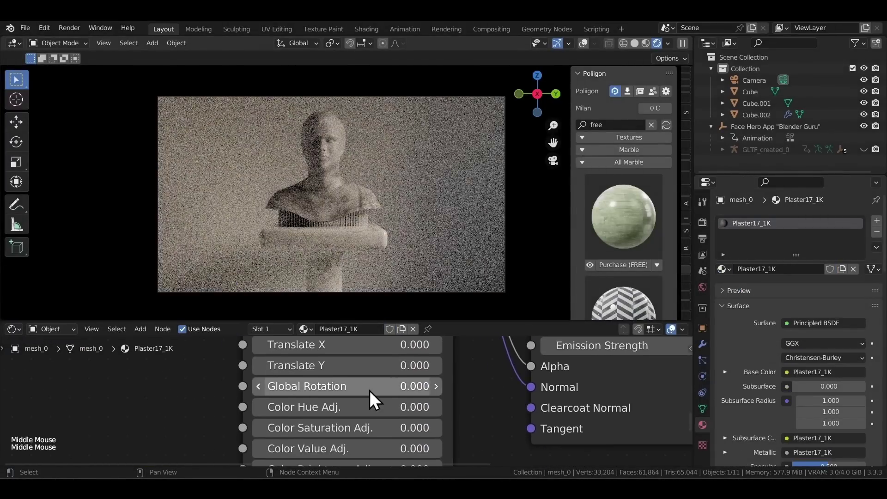
pyautogui.keyDown('shift'); pyautogui.moveTo(370, 396); pyautogui.dragTo(371, 396); pyautogui.keyUp('shift')
pyautogui.moveTo(370, 396); pyautogui.dragTo(356, 404, button='middle')
pyautogui.keyDown('shift'); pyautogui.moveTo(356, 372); pyautogui.dragTo(372, 372); pyautogui.keyUp('shift')
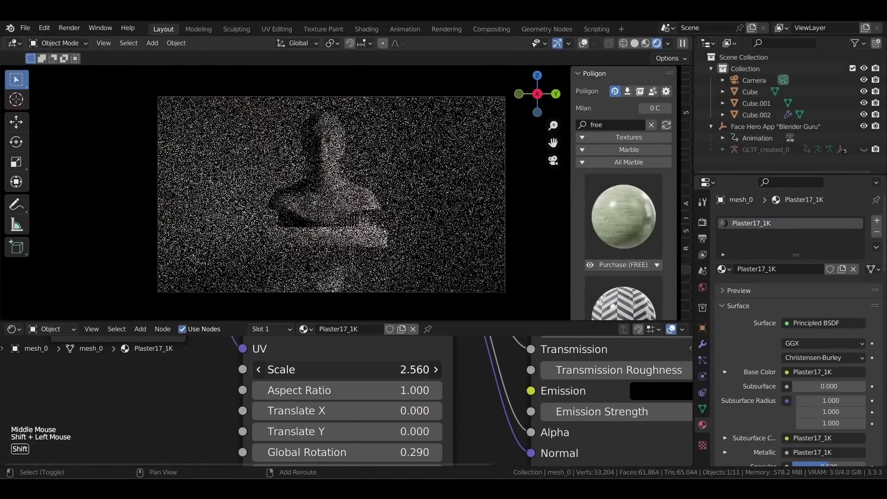
pyautogui.moveTo(347, 406); pyautogui.dragTo(319, 400, button='middle')
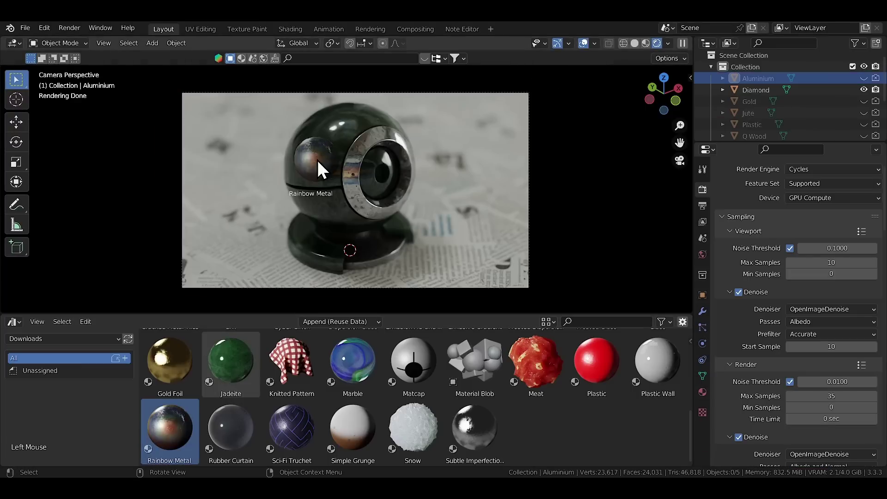
# Step: Apply the Plastic asset, the Dispersion Glass asset and one more library material to the material ball, one after another
pyautogui.moveTo(596, 361); pyautogui.dragTo(416, 222)
pyautogui.scroll(2, 535, 407)
pyautogui.scroll(2, 534, 406)
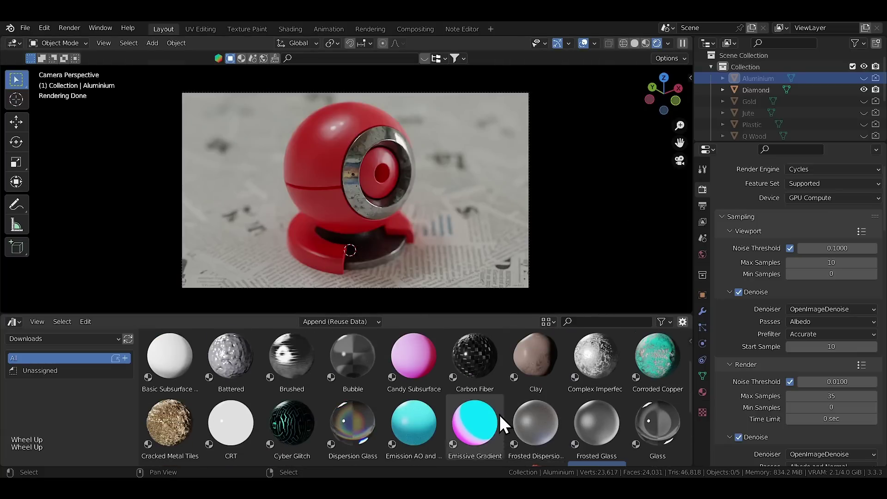
pyautogui.moveTo(353, 448); pyautogui.dragTo(418, 178)
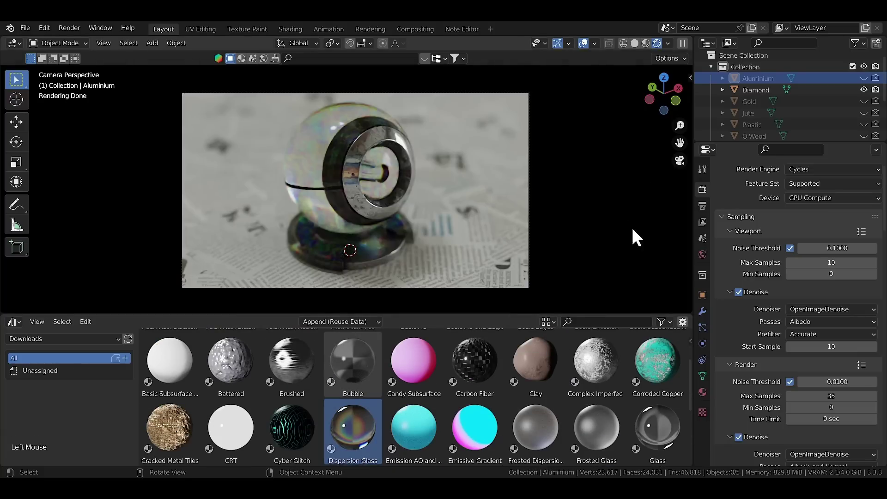
pyautogui.scroll(2, 575, 422)
pyautogui.moveTo(475, 398); pyautogui.dragTo(323, 175)
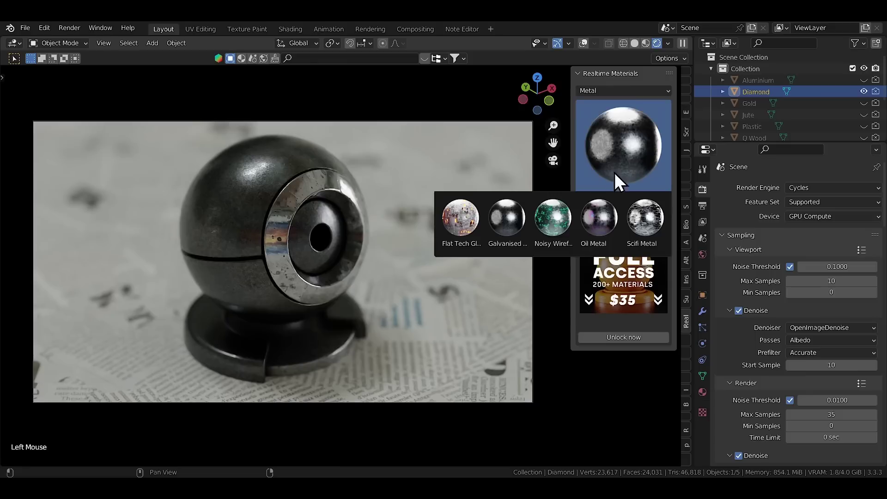
# Step: Add Oil Metal and then Scifi Metal from the Metal category of Realtime Materials to the material ball
pyautogui.click(609, 199)
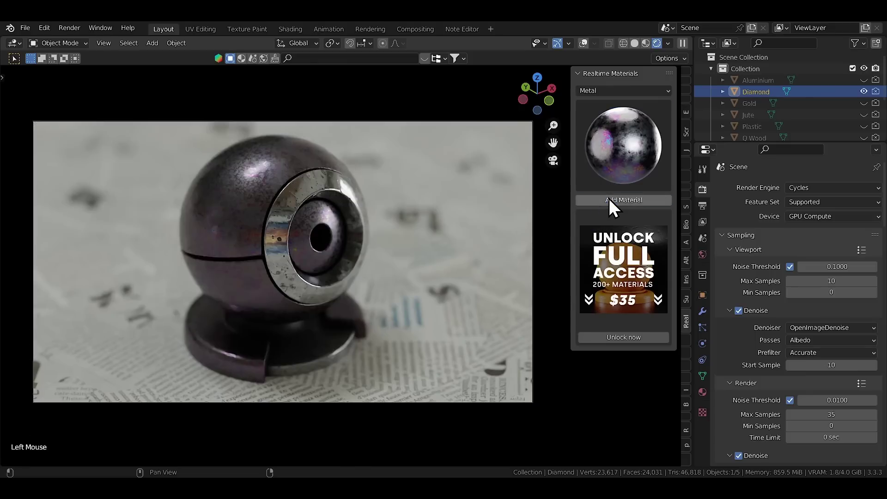
pyautogui.click(624, 175)
pyautogui.click(636, 207)
pyautogui.click(631, 201)
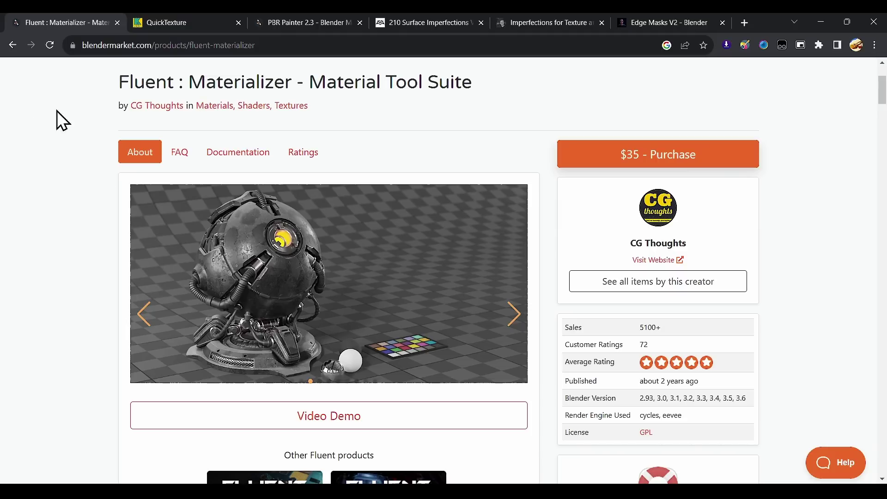
# Step: View the QuickTexture, PBR Painter 2.3, 210 Surface Imperfections, Imperfections for Texture and Look Dev, and Edge Masks V2 product pages in the browser
pyautogui.click(175, 21)
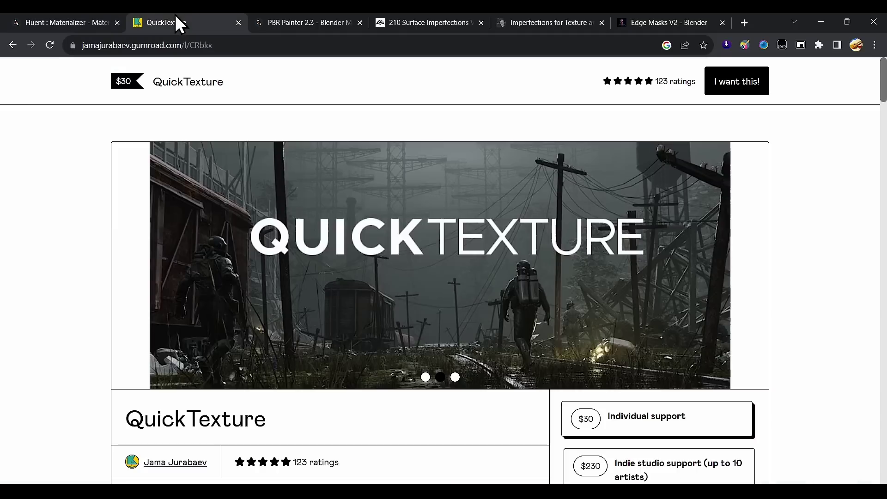
pyautogui.click(303, 21)
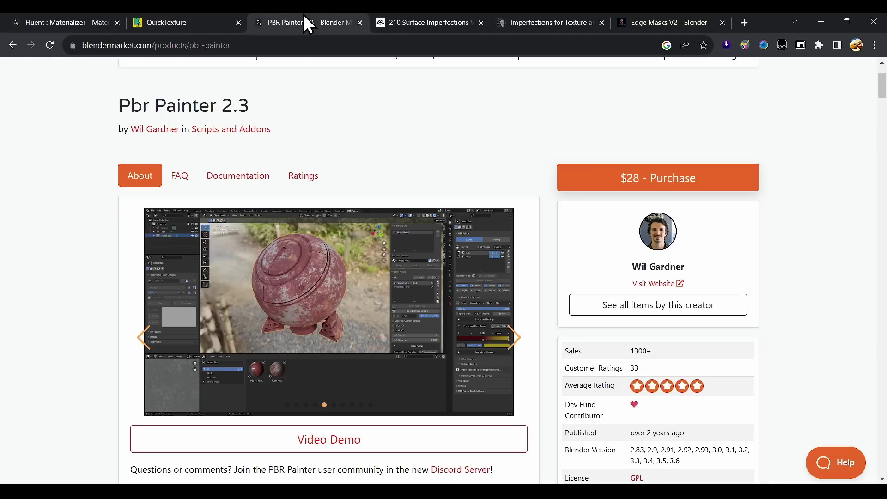
pyautogui.click(425, 18)
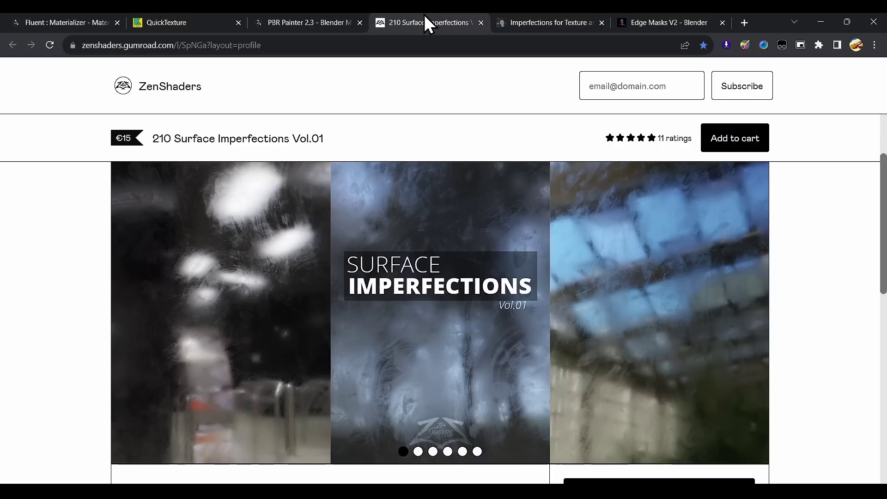
pyautogui.click(539, 16)
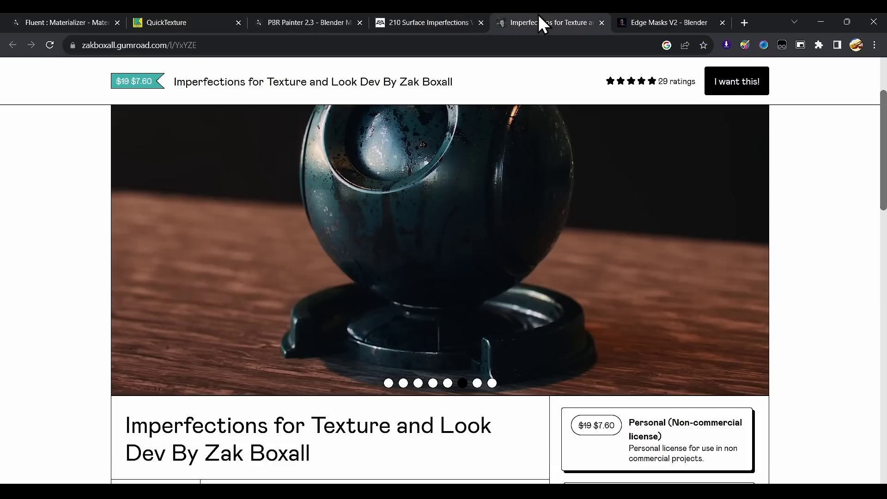
pyautogui.click(650, 19)
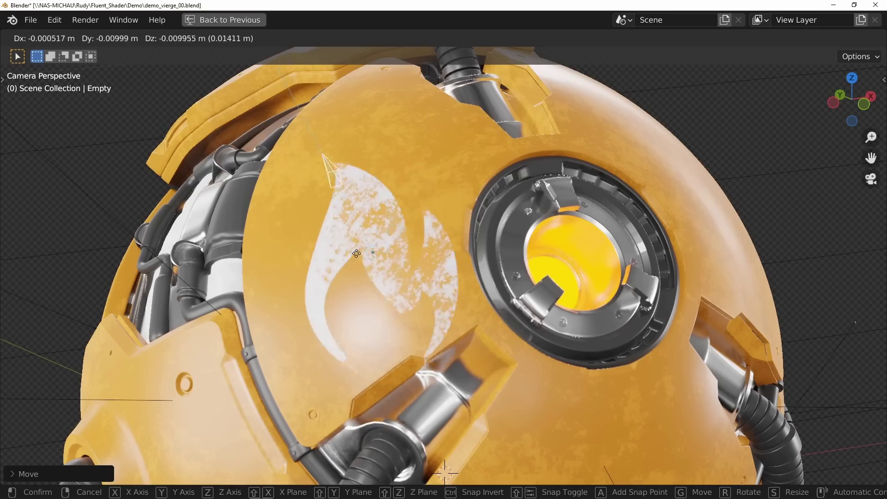
# Step: Place the worn white flame decal on the orange robot's shell beside its glowing eye
pyautogui.click(383, 233)
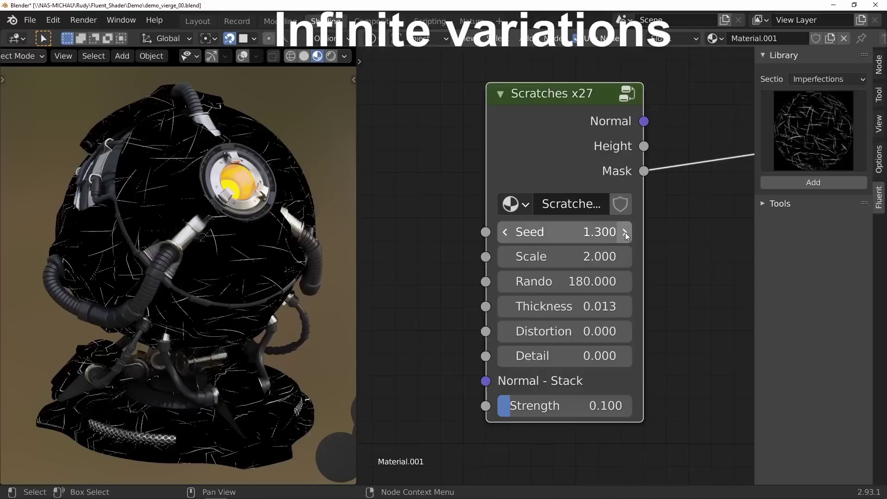
# Step: Increase the Seed of the Scratches x27 node in steps of 0.1 to just past 1.7
pyautogui.click(626, 232)
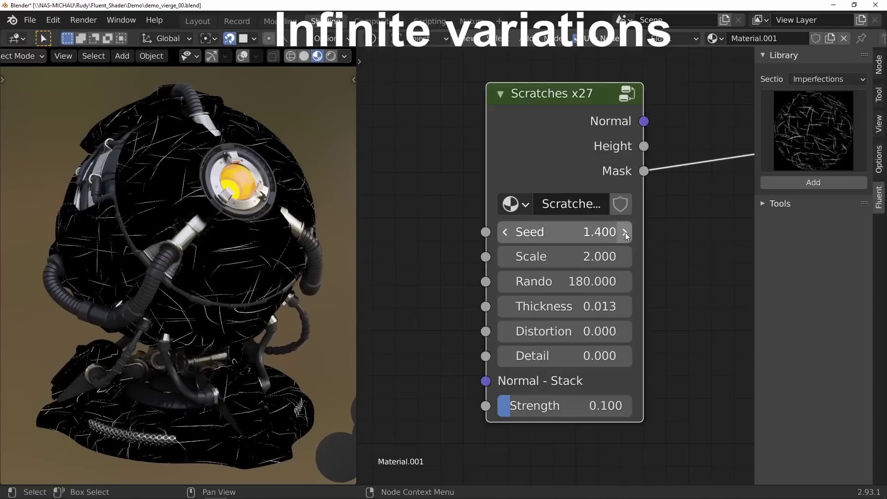
pyautogui.click(625, 232)
pyautogui.click(625, 232)
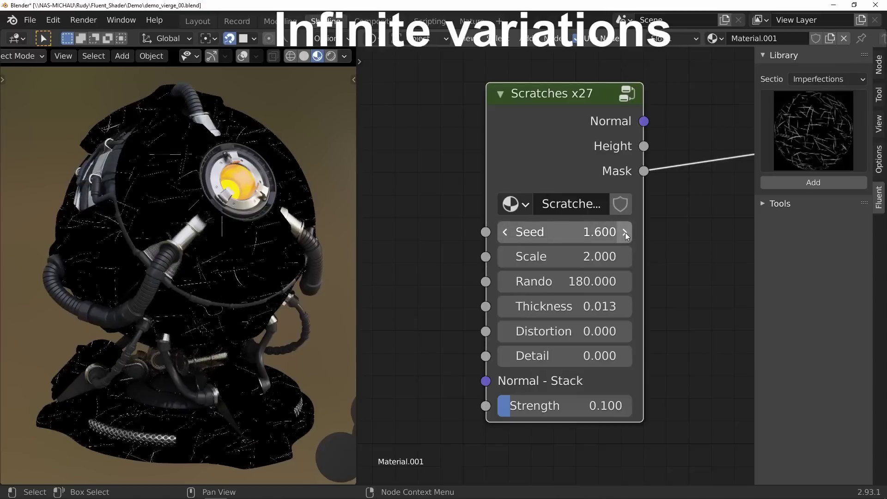
pyautogui.click(626, 232)
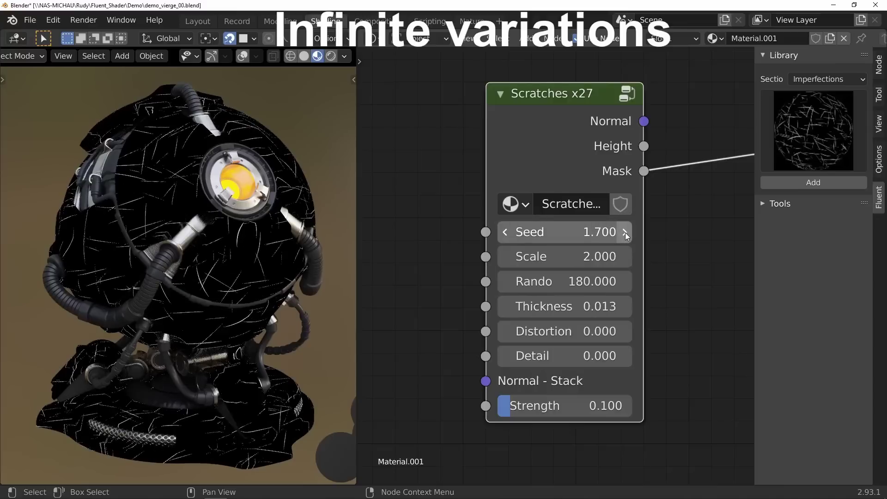
pyautogui.click(625, 232)
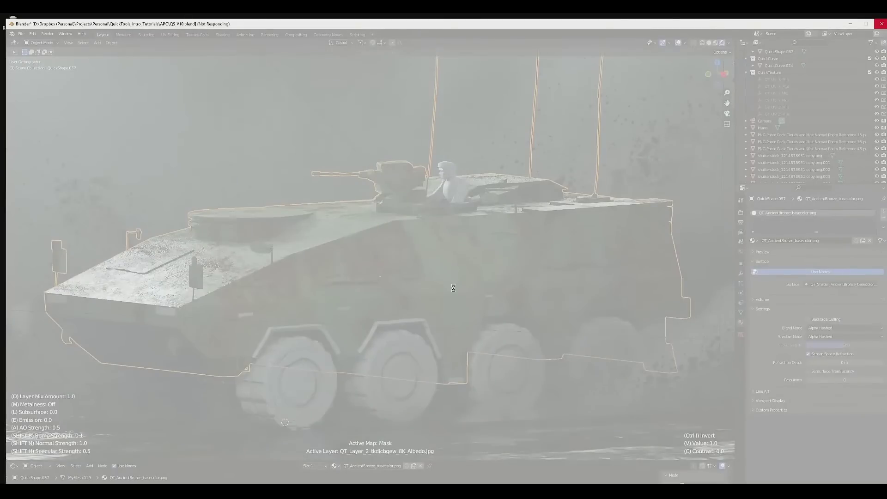
# Step: Adjust the Value and Contrast of the second QuickTexture layer's mask on the armoured vehicle
pyautogui.press('v')
pyautogui.press('c')
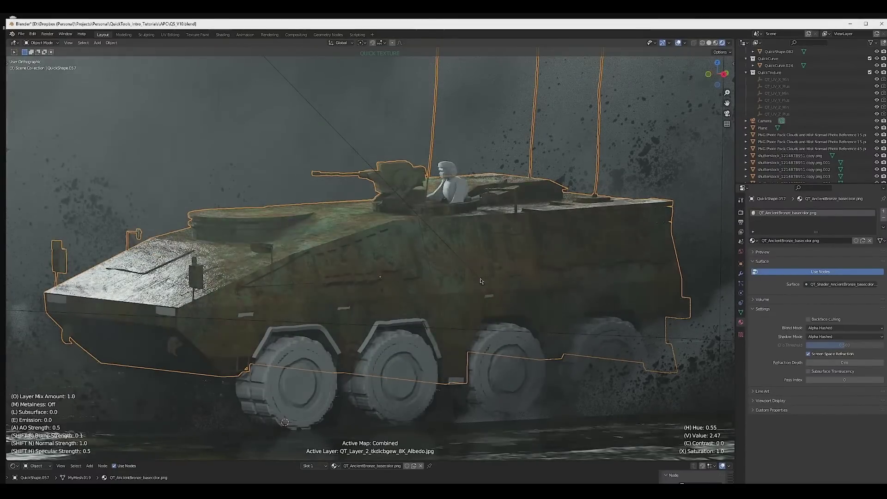
# Step: Set the vehicle's second texture layer to about Hue 0.79, Value 1.09 and Saturation 0.64 on the Combined map
pyautogui.press('h')
pyautogui.press('v')
pyautogui.press('x')
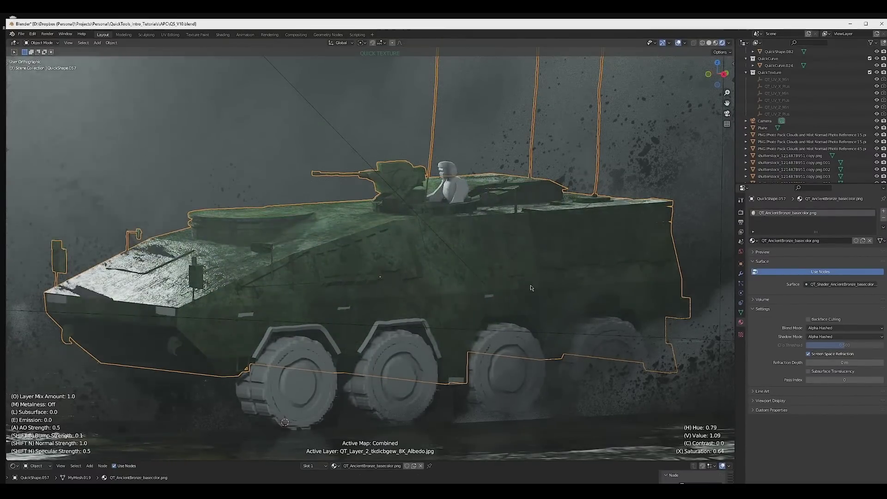
# Step: Return to the second layer's Mask map and lower its Contrast to about -1.78
pyautogui.press('Tab')
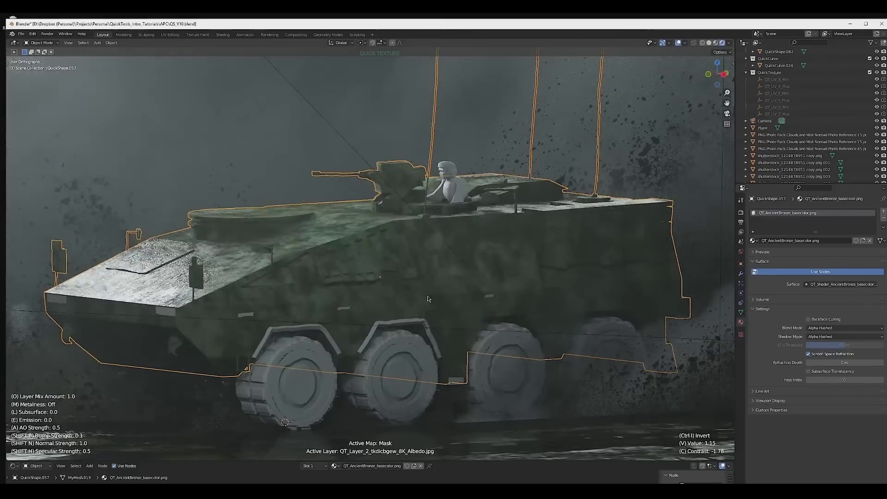
pyautogui.press('c')
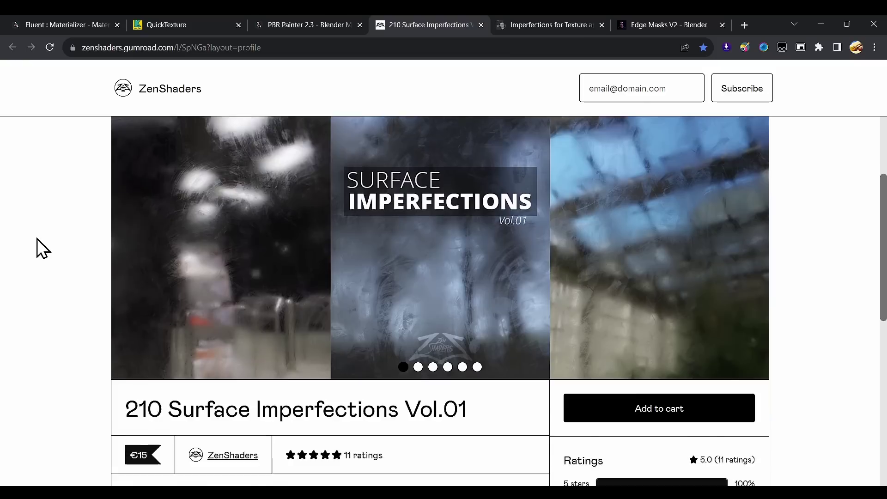
# Step: Read through the product descriptions of 210 Surface Imperfections, Imperfections for Texture and Look Dev, and Edge Masks V2 in the browser
pyautogui.scroll(-5, 37, 238)
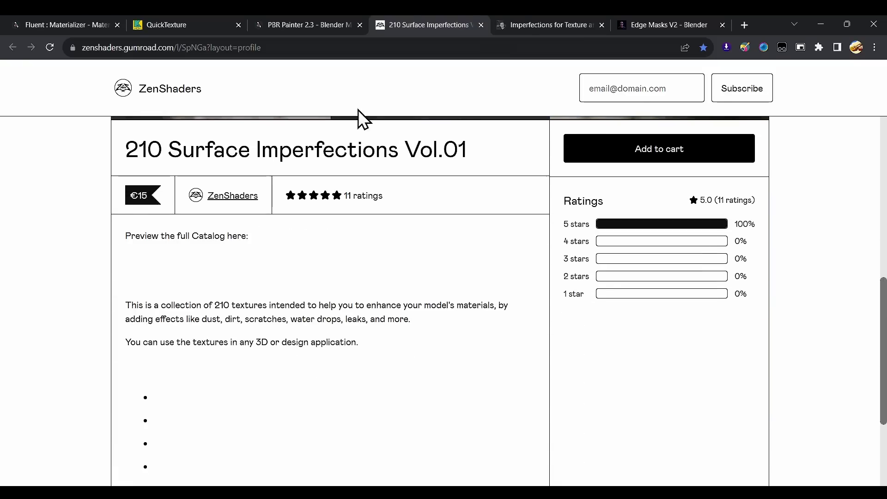
pyautogui.hotkey('ctrl', 'Tab')
pyautogui.scroll(-8, 45, 236)
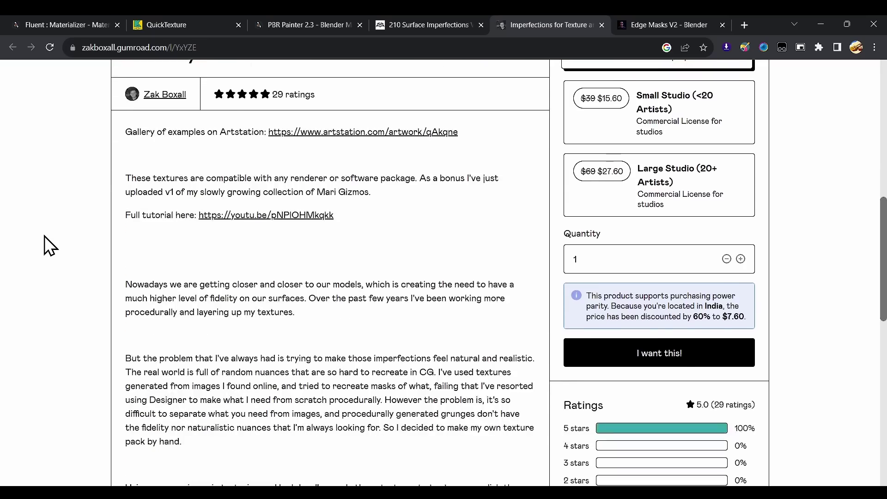
pyautogui.scroll(-1, 44, 236)
pyautogui.click(663, 27)
pyautogui.scroll(-6, 30, 226)
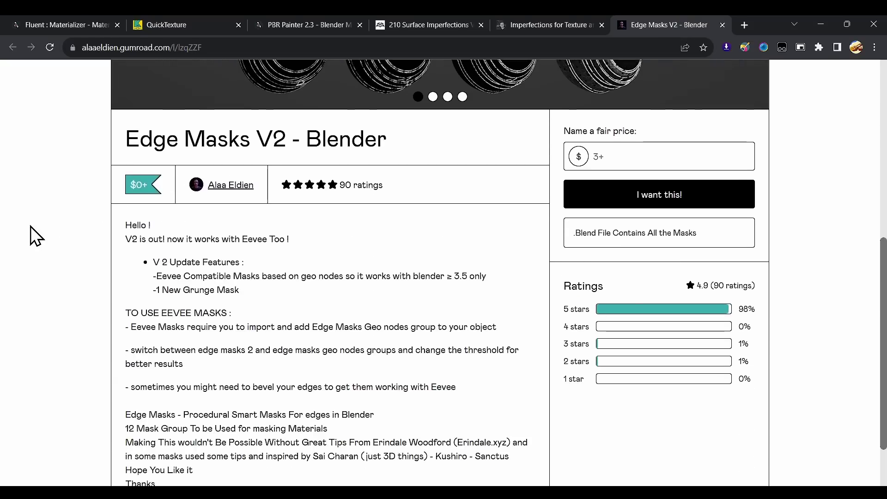
pyautogui.scroll(-2, 31, 226)
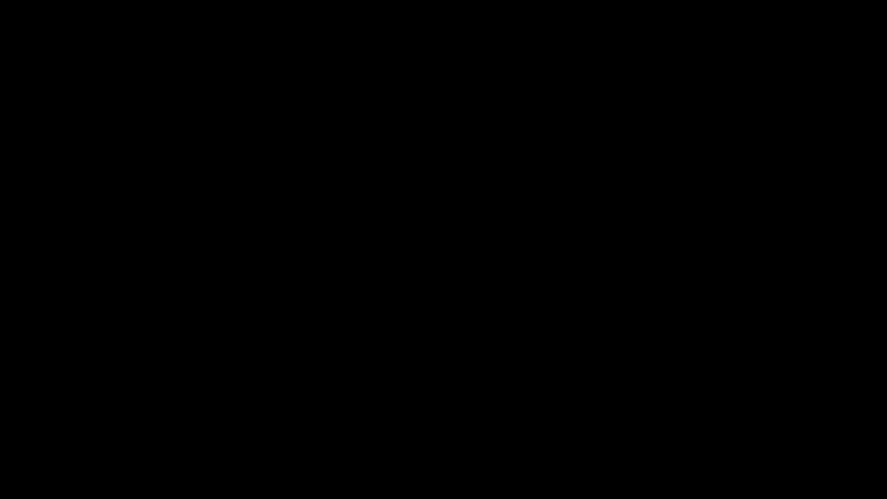